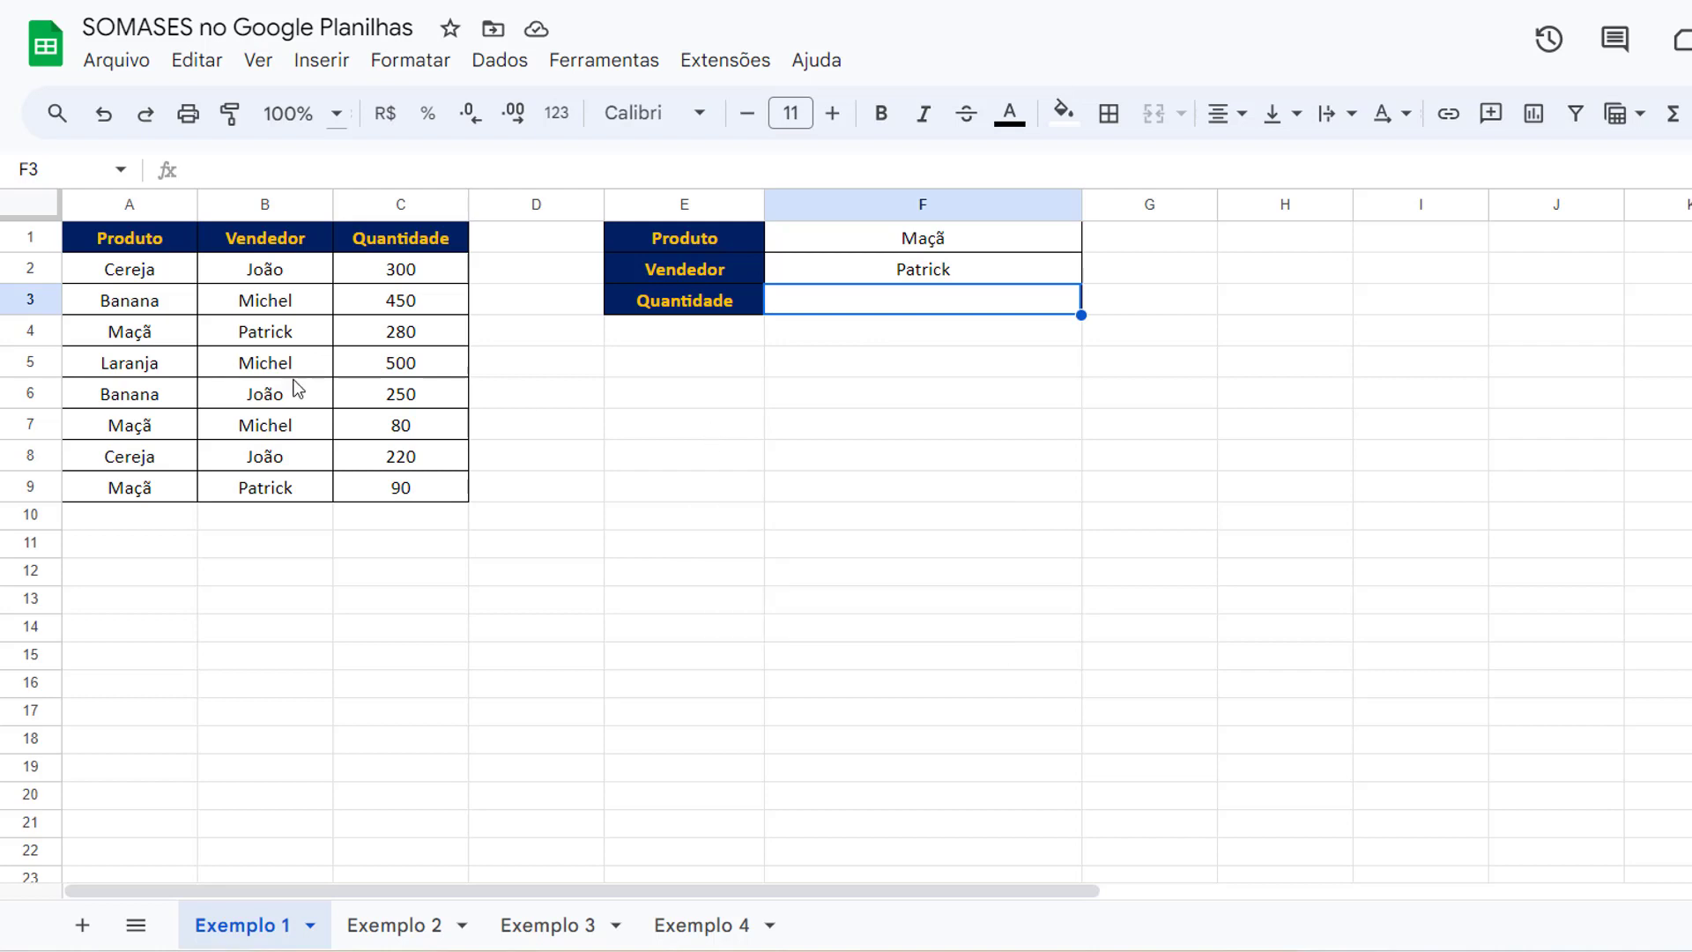
Examine the product, seller and quantity table in A1:C9 and the criteria in F1 and F2
left_click_drag(141, 239, 457, 488)
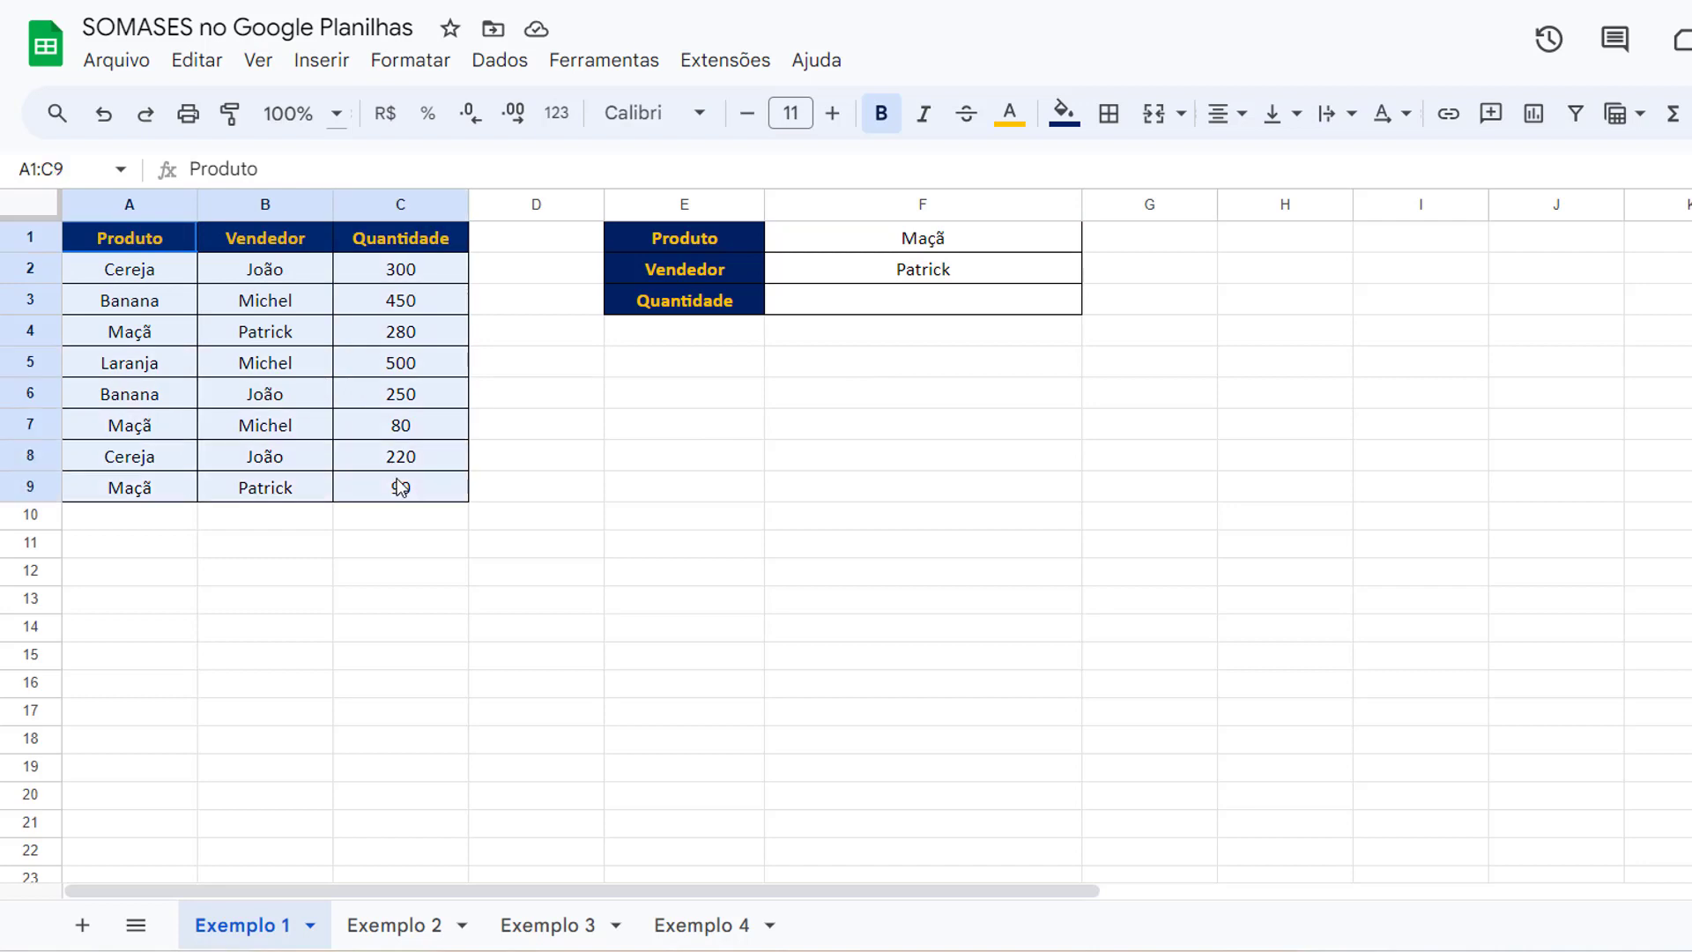
left_click(134, 205)
left_click(255, 205)
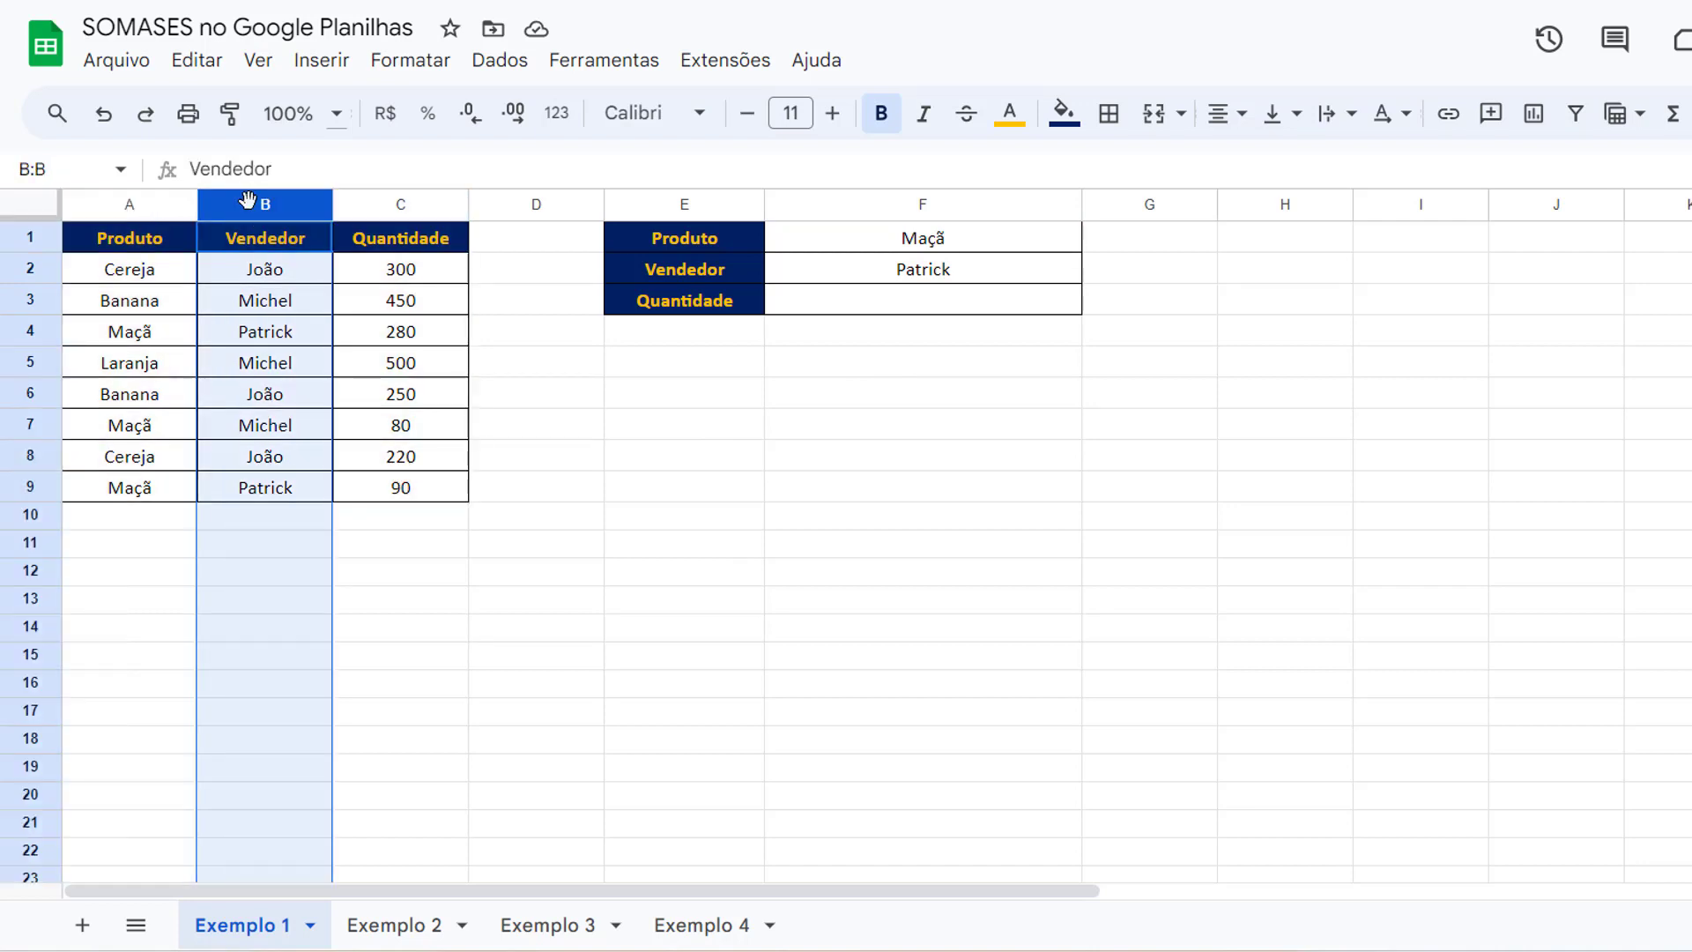
left_click(388, 206)
left_click(597, 451)
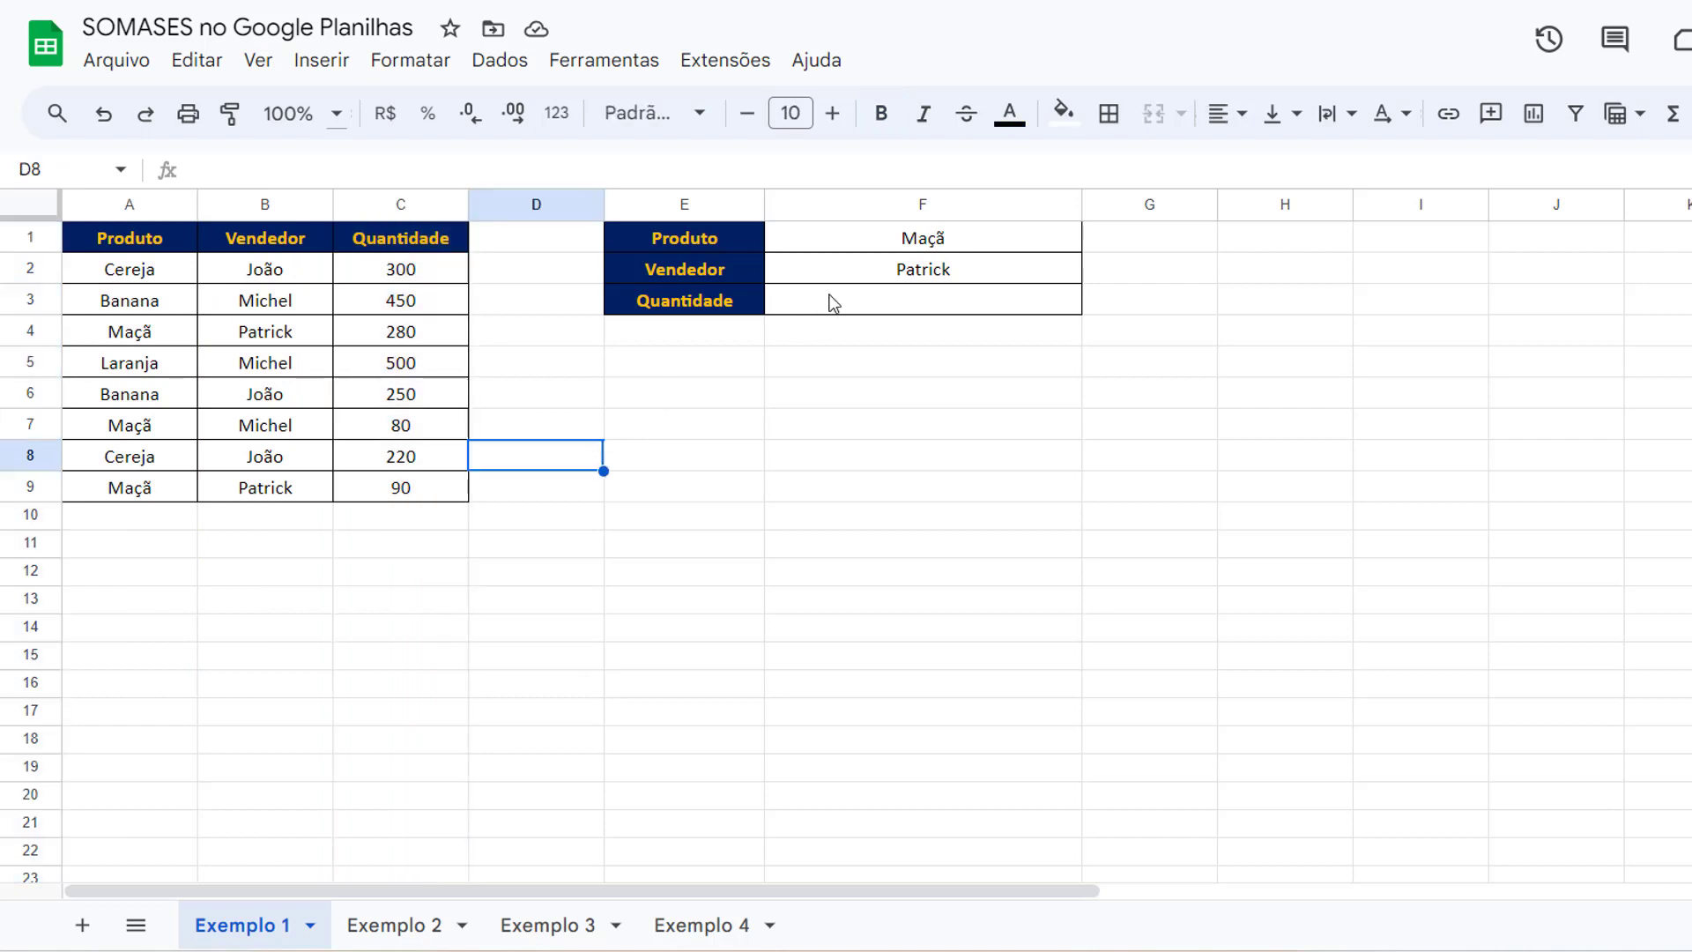
left_click(859, 244)
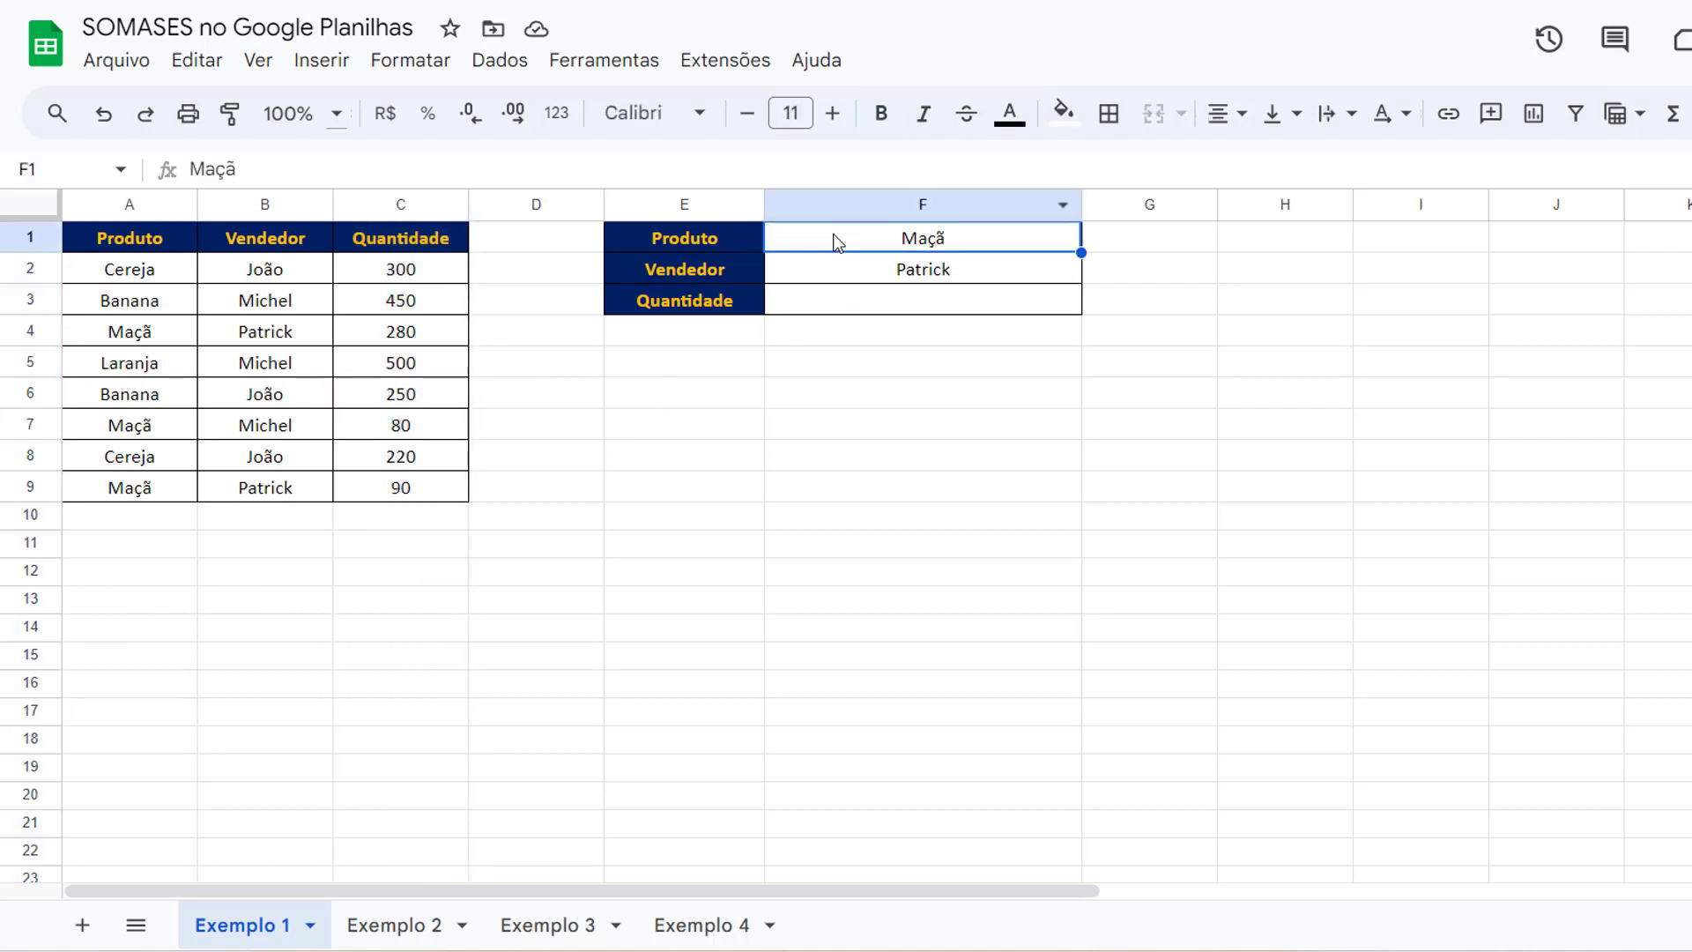
left_click(822, 268)
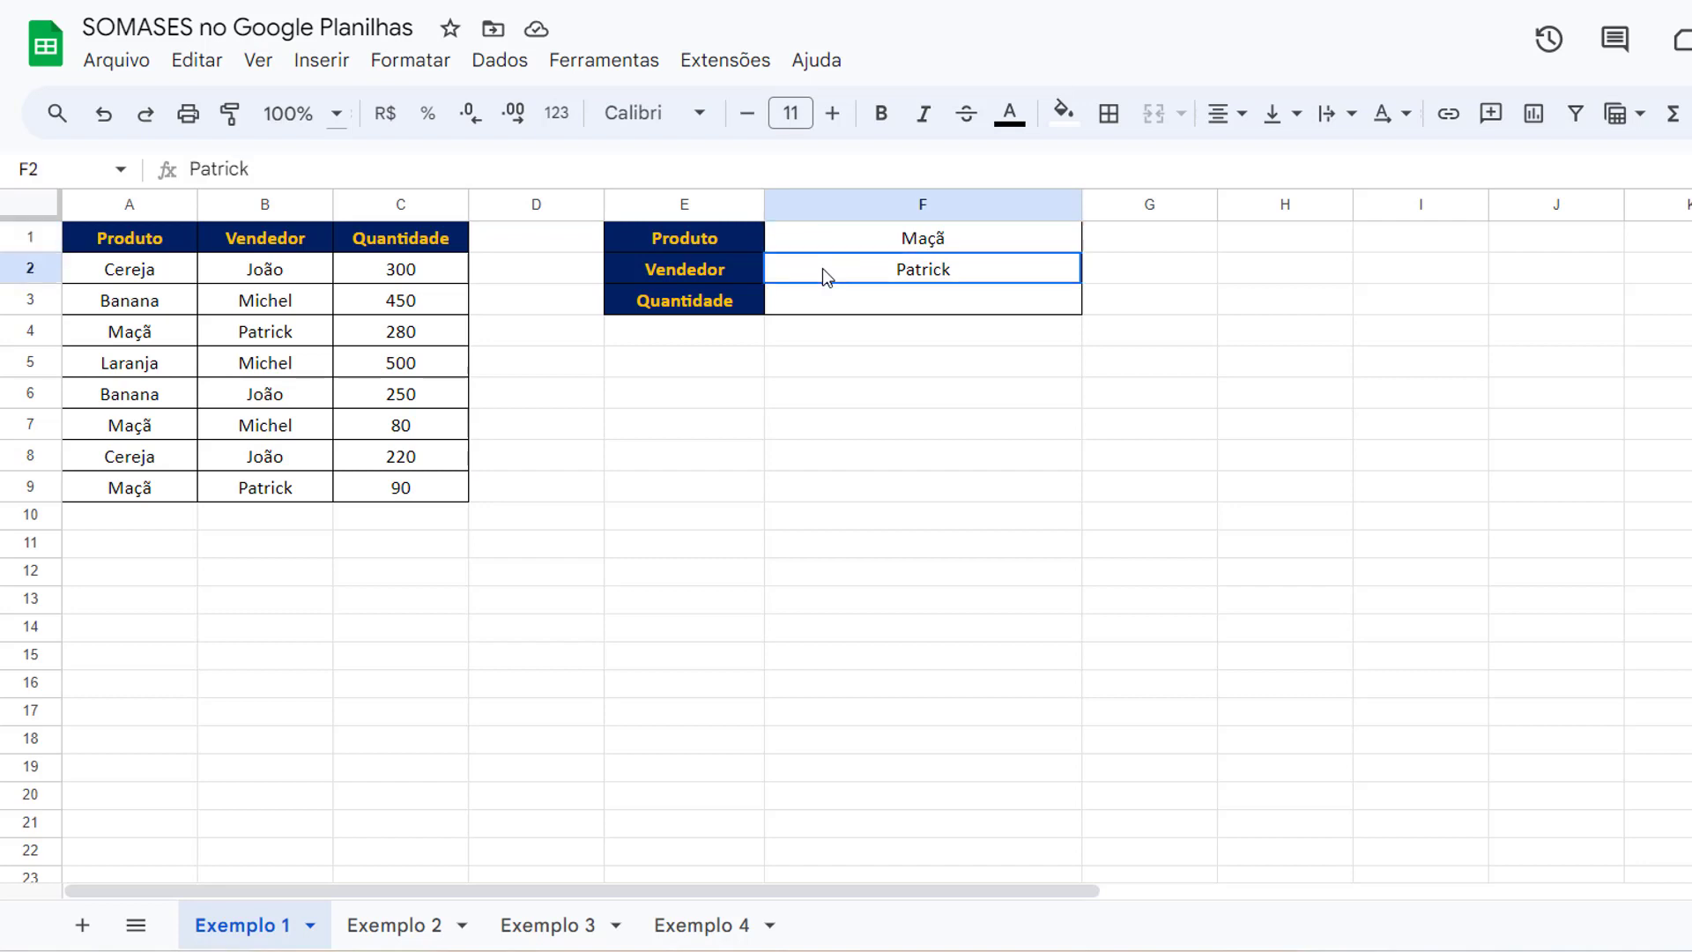
left_click_drag(865, 242, 849, 268)
left_click(866, 250)
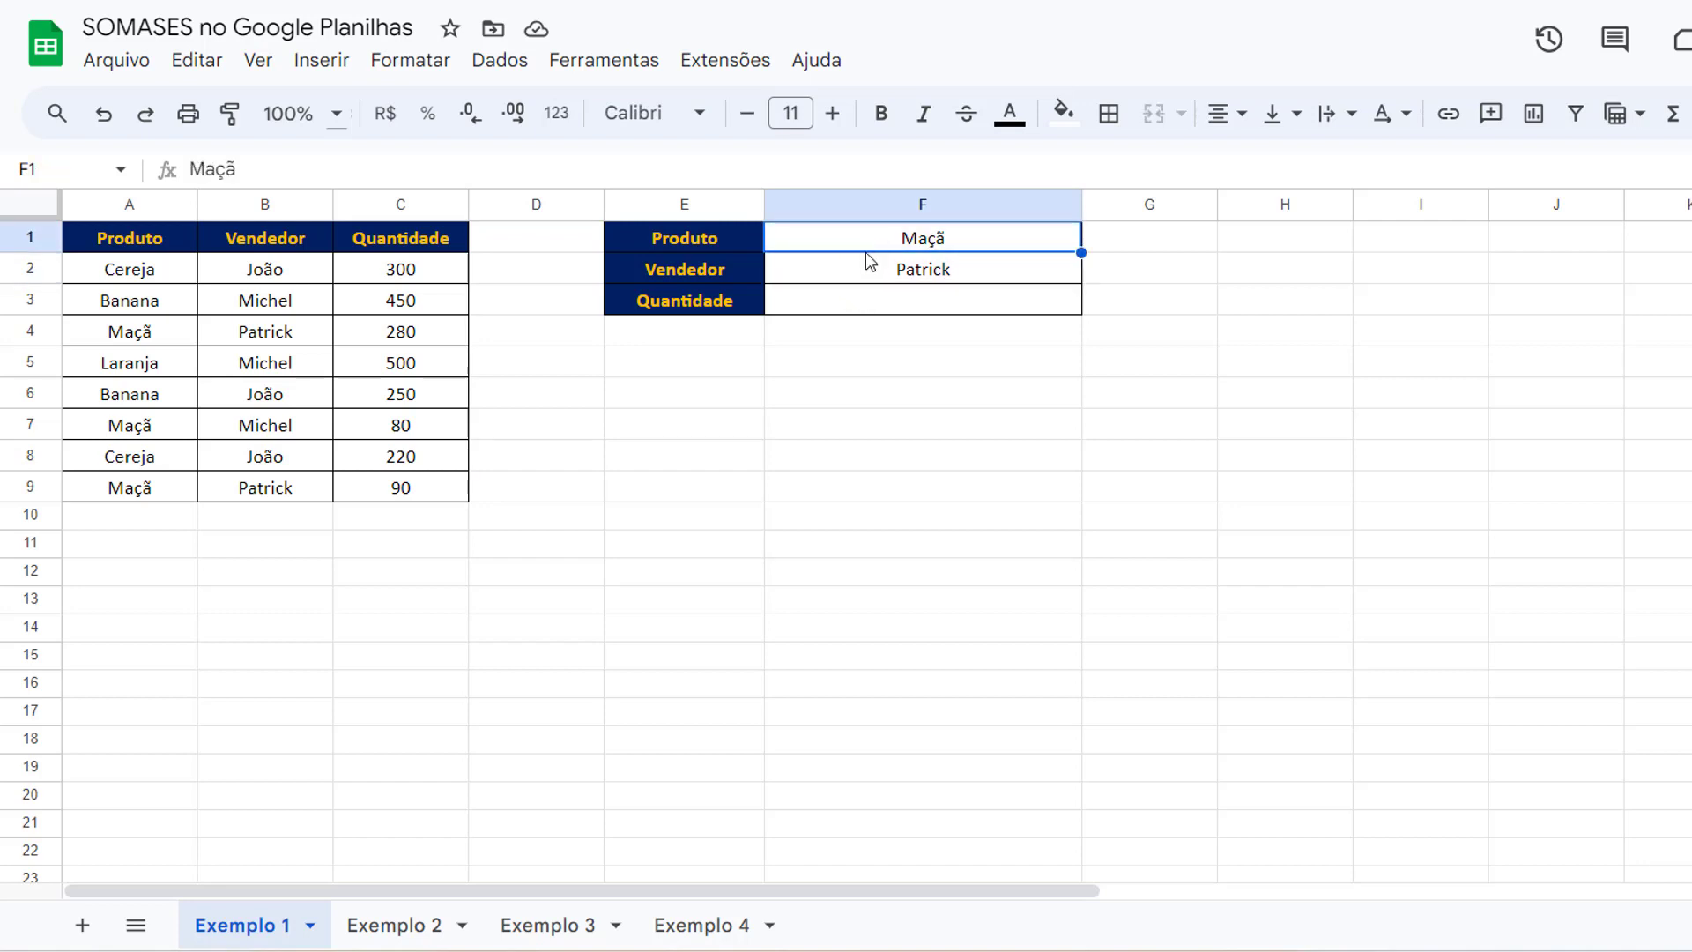
left_click(859, 269)
Start a SUMIFS formula in F3 with sum range C2:C9 and the product criterion A2:A9 matched to F1
double_click(855, 297)
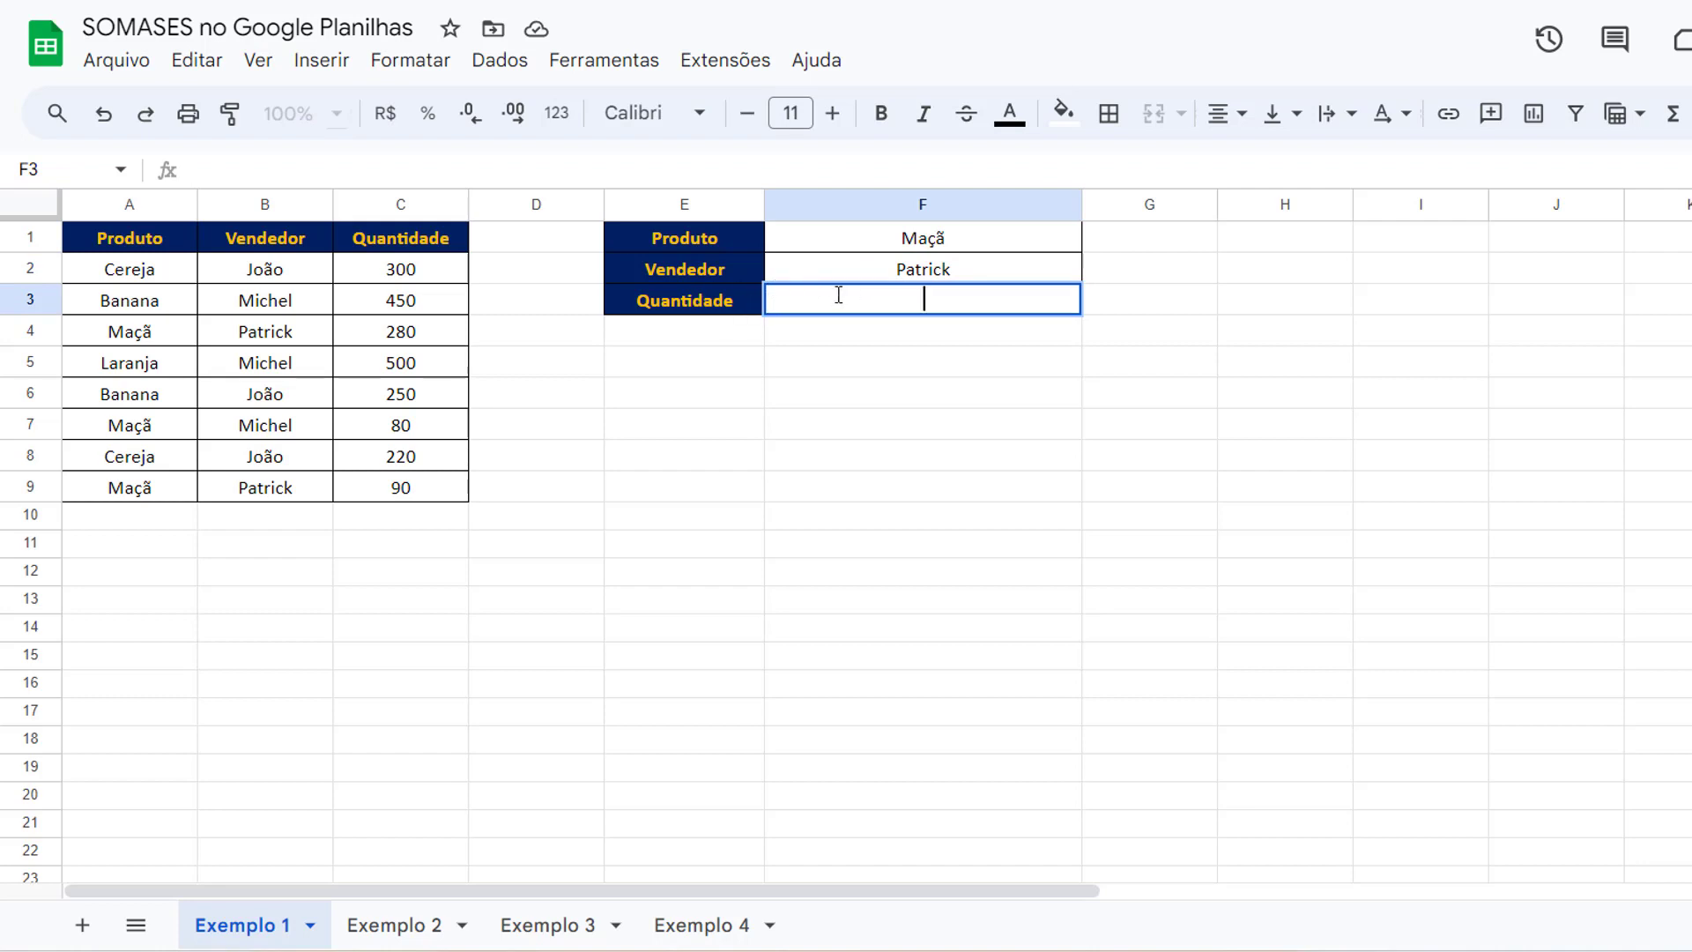
type("= SUMIFS")
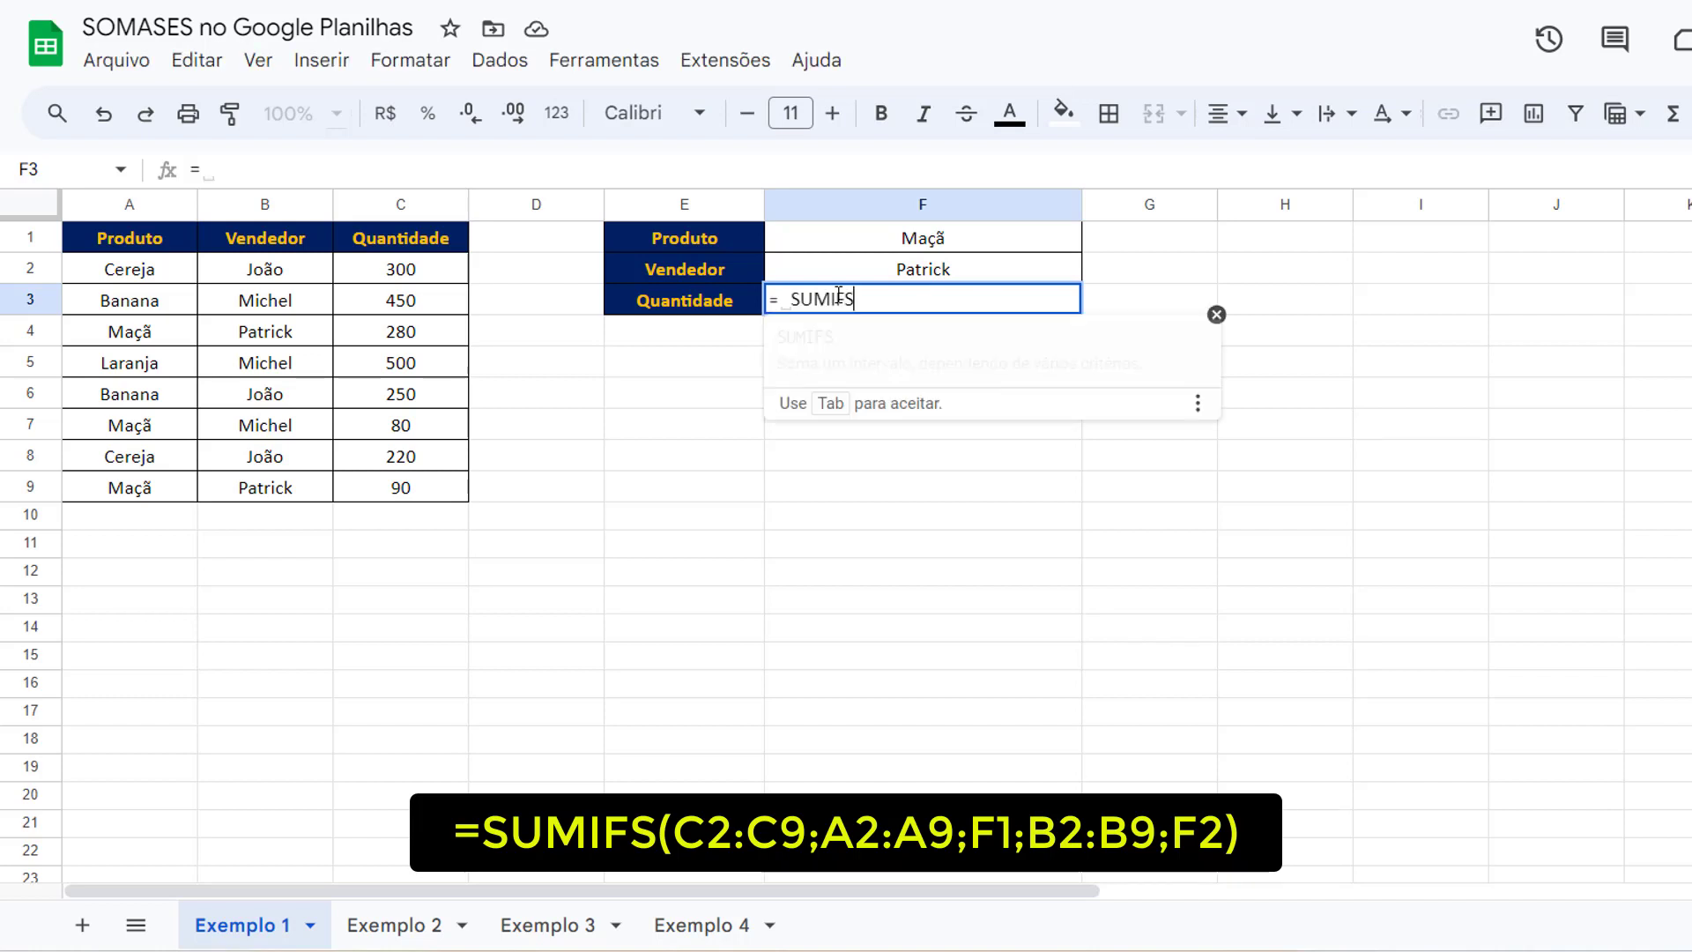
type("(")
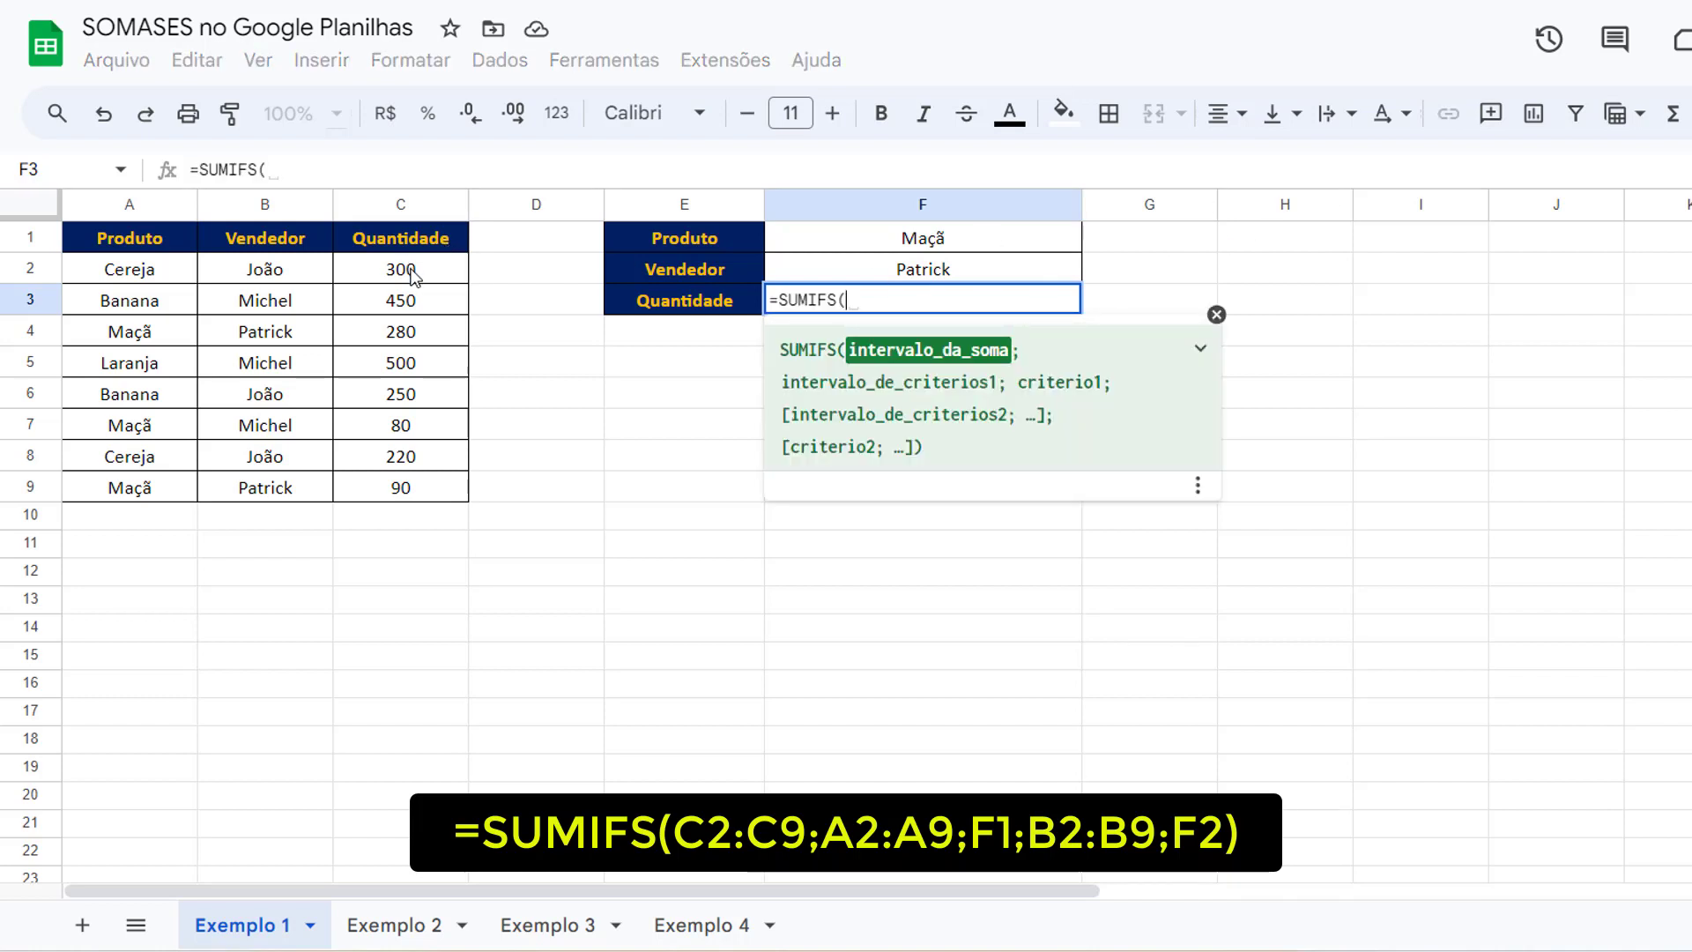
left_click_drag(413, 271, 381, 492)
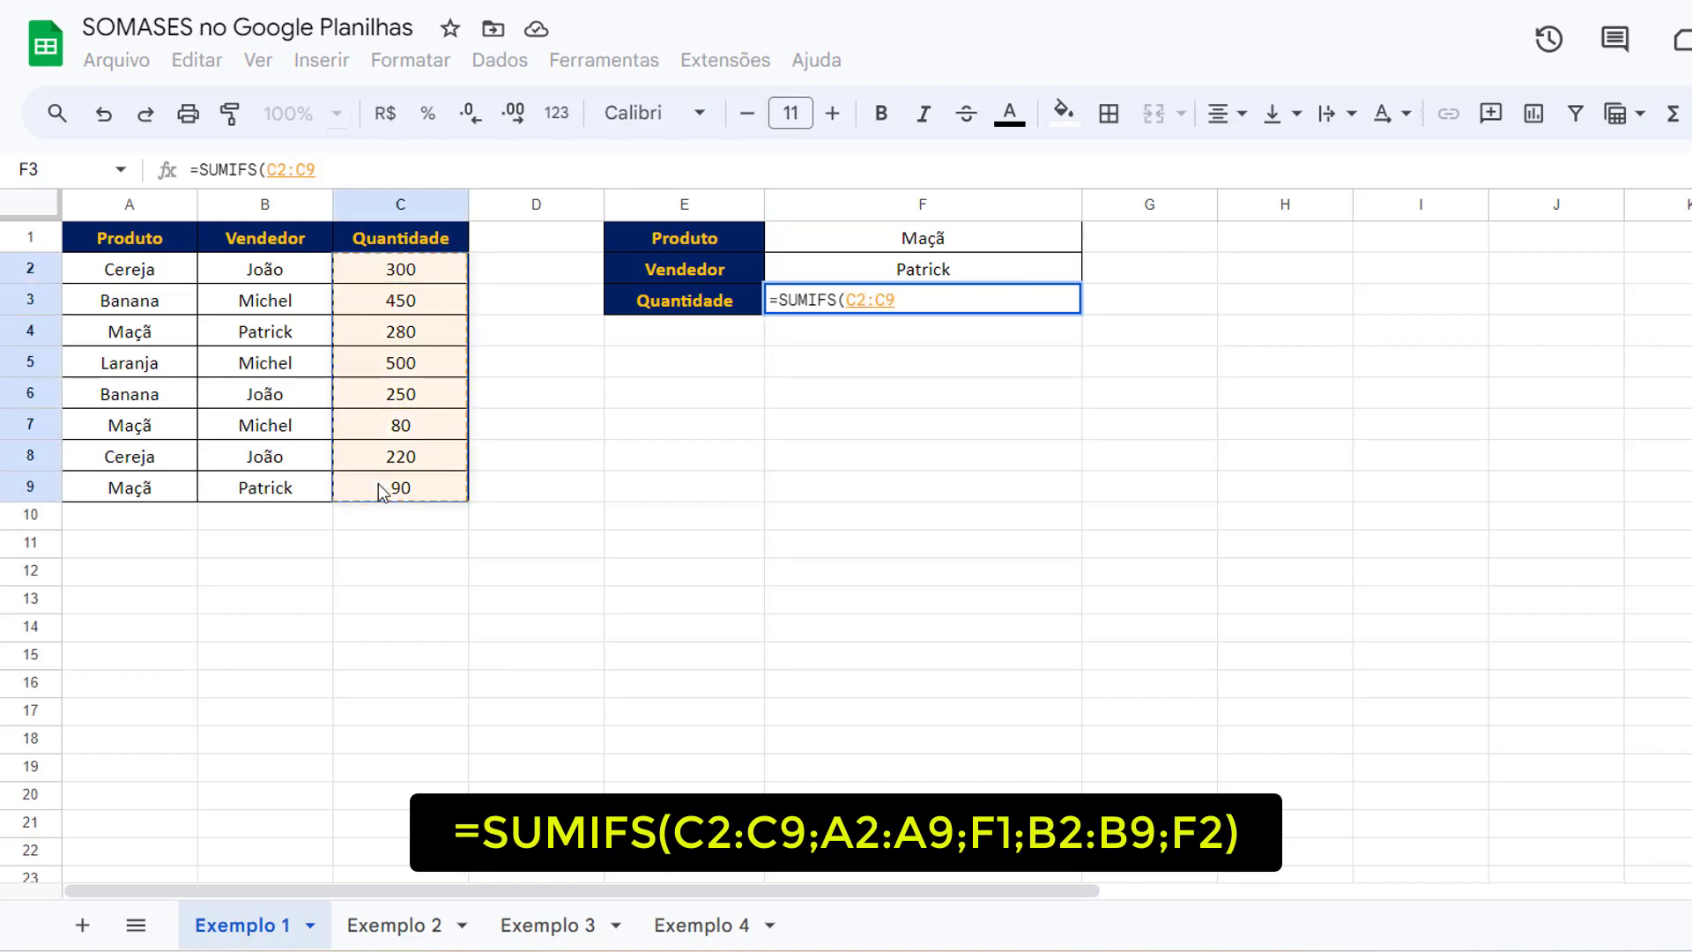
type(";")
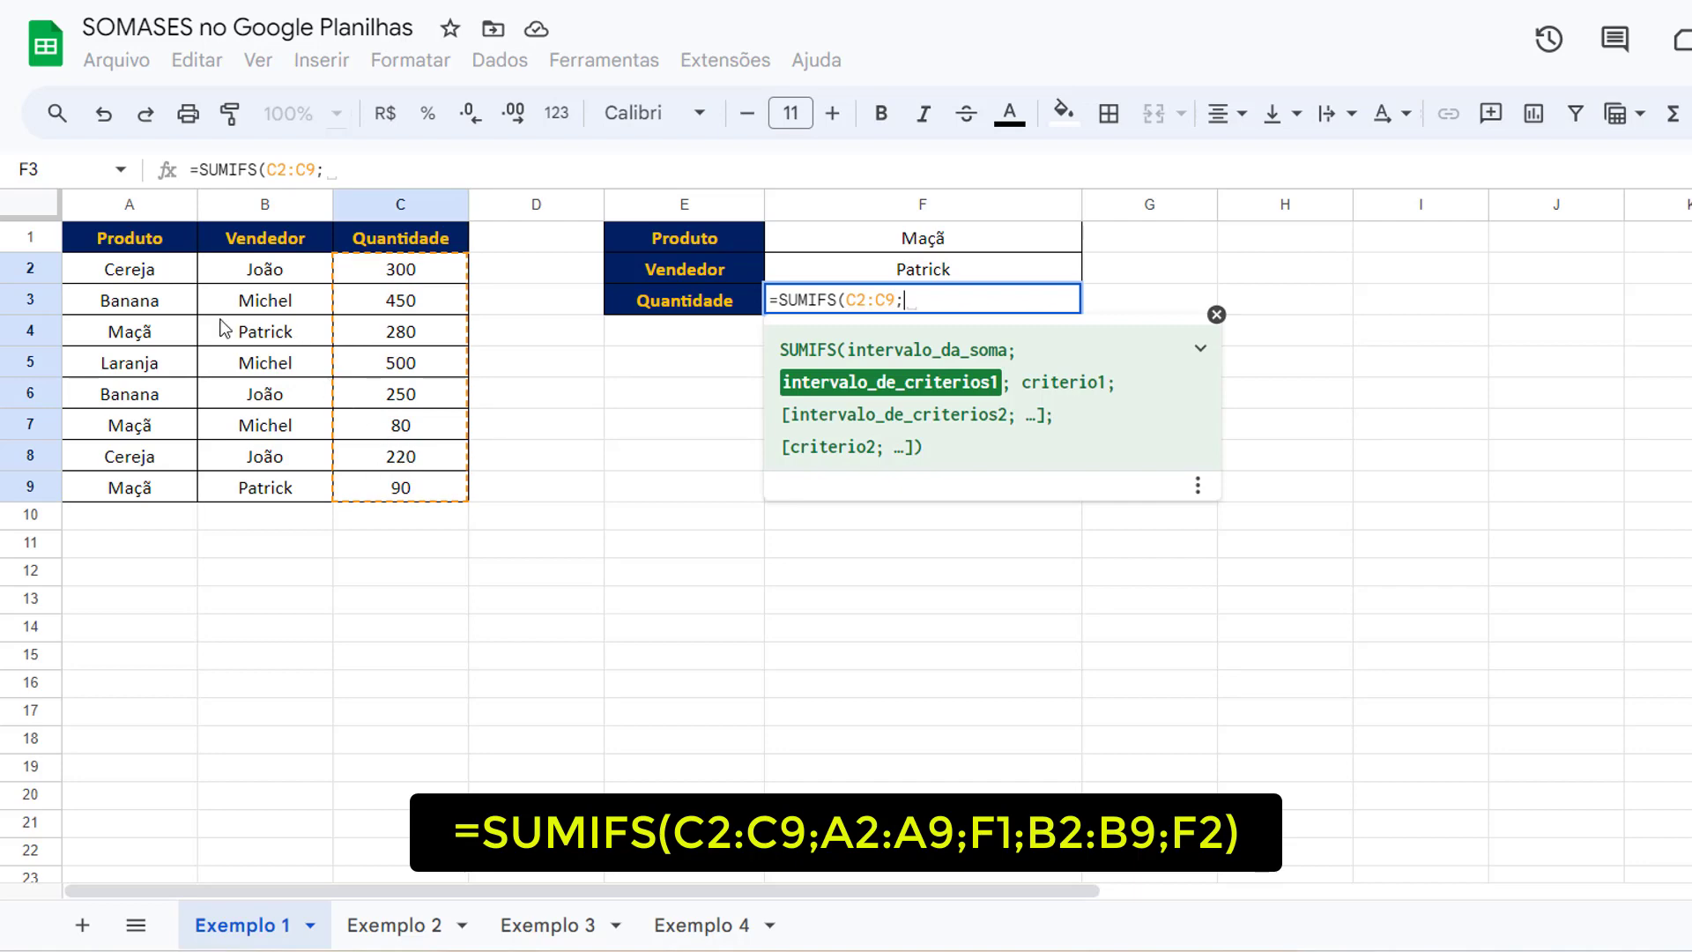
left_click_drag(129, 269, 117, 492)
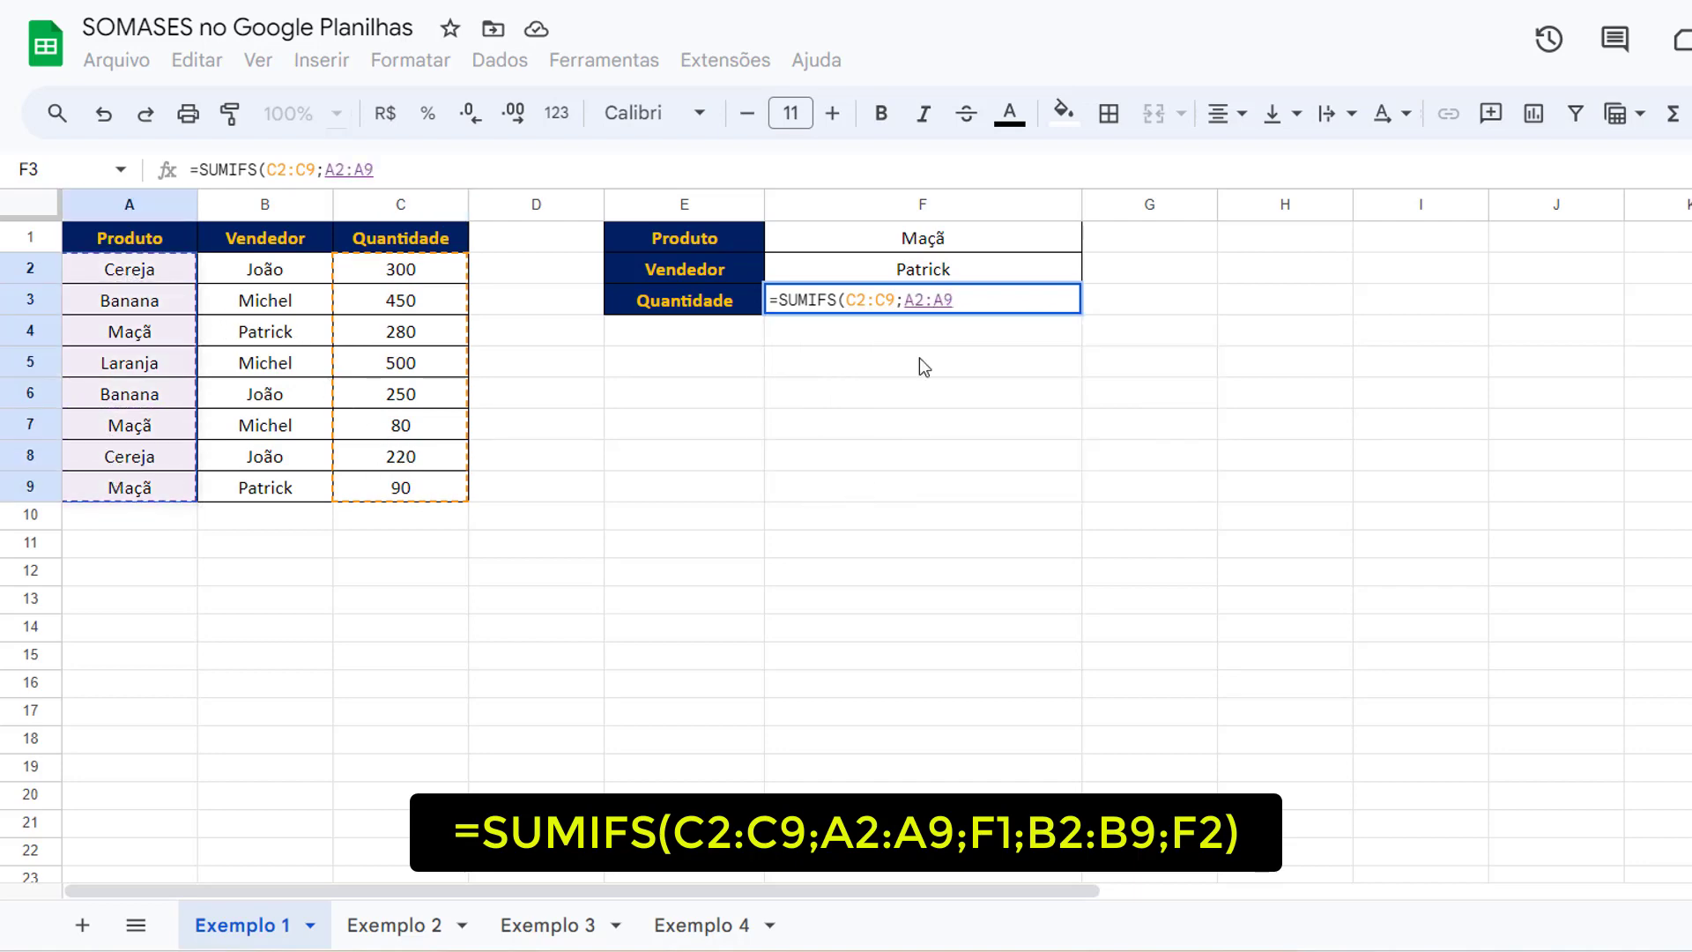
type(";")
left_click(960, 243)
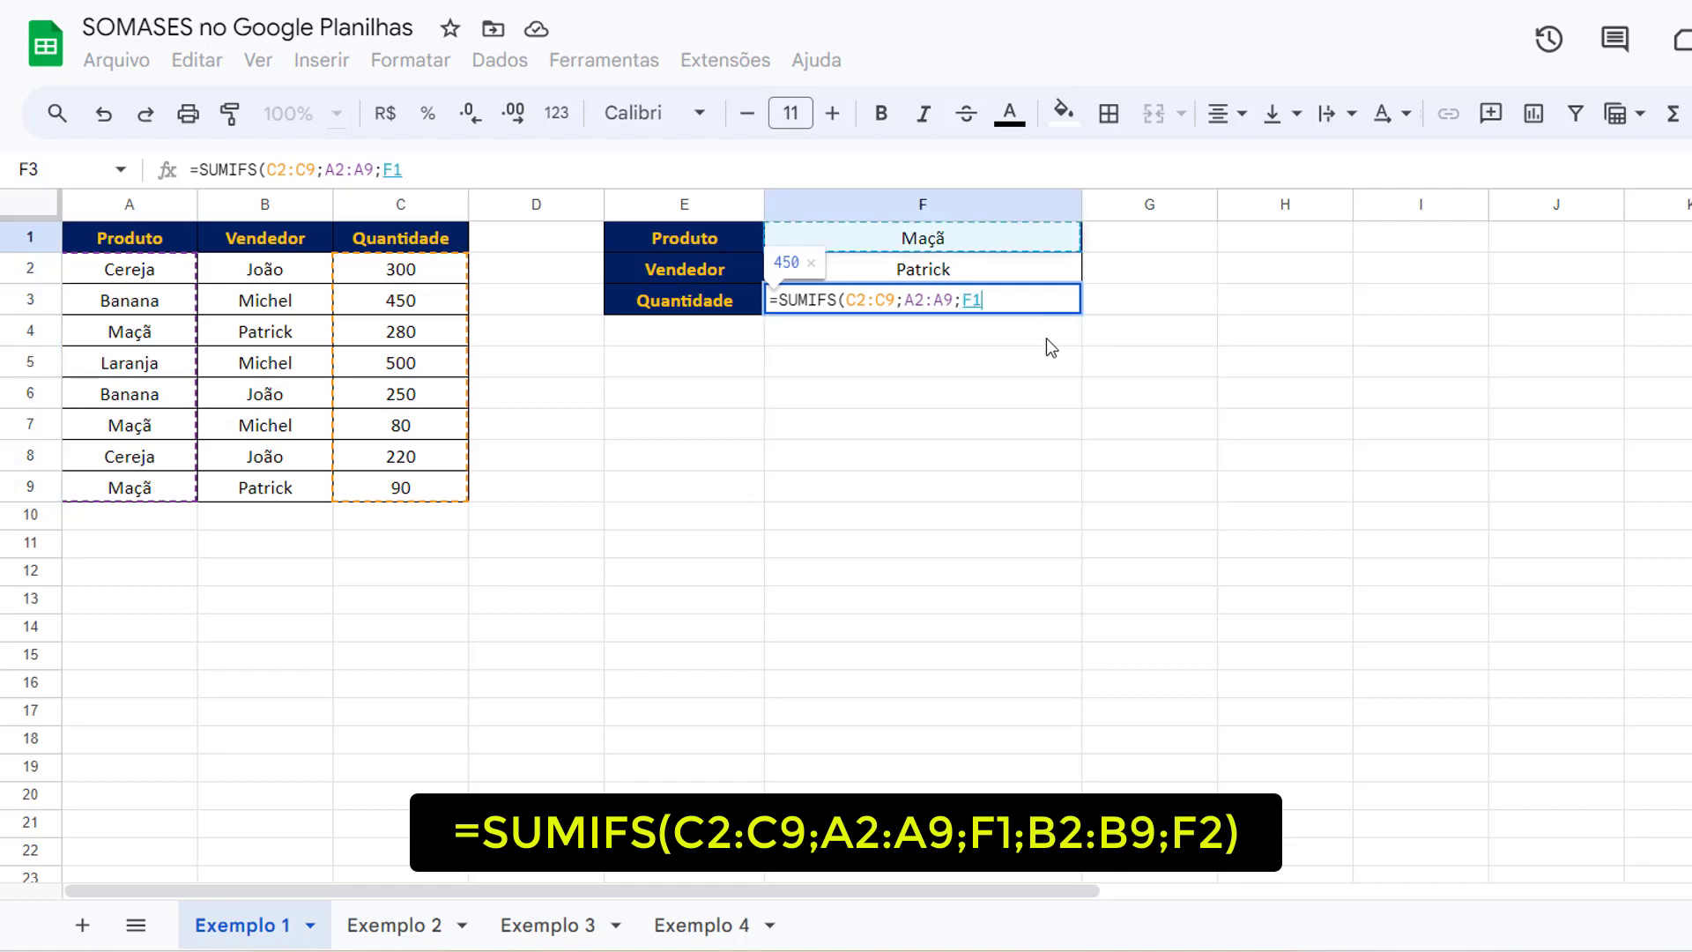
Complete the SUMIFS formula in F3 with the seller criterion B2:B9 matched to F2
type(";")
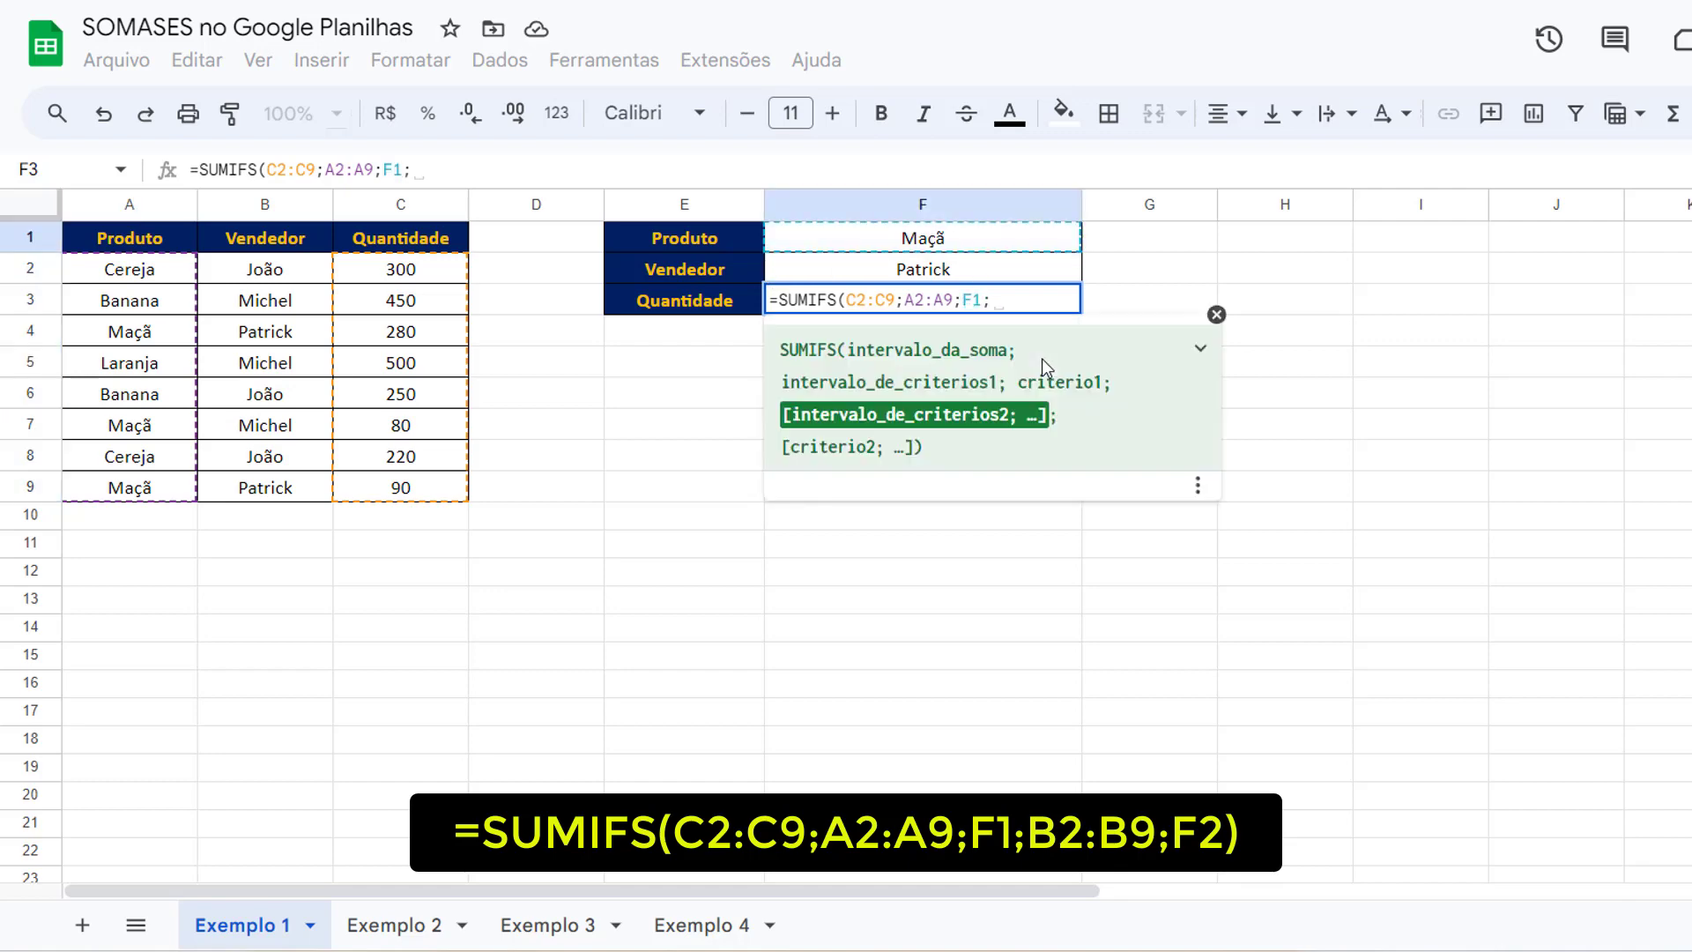
left_click(265, 282)
left_click_drag(265, 282, 253, 483)
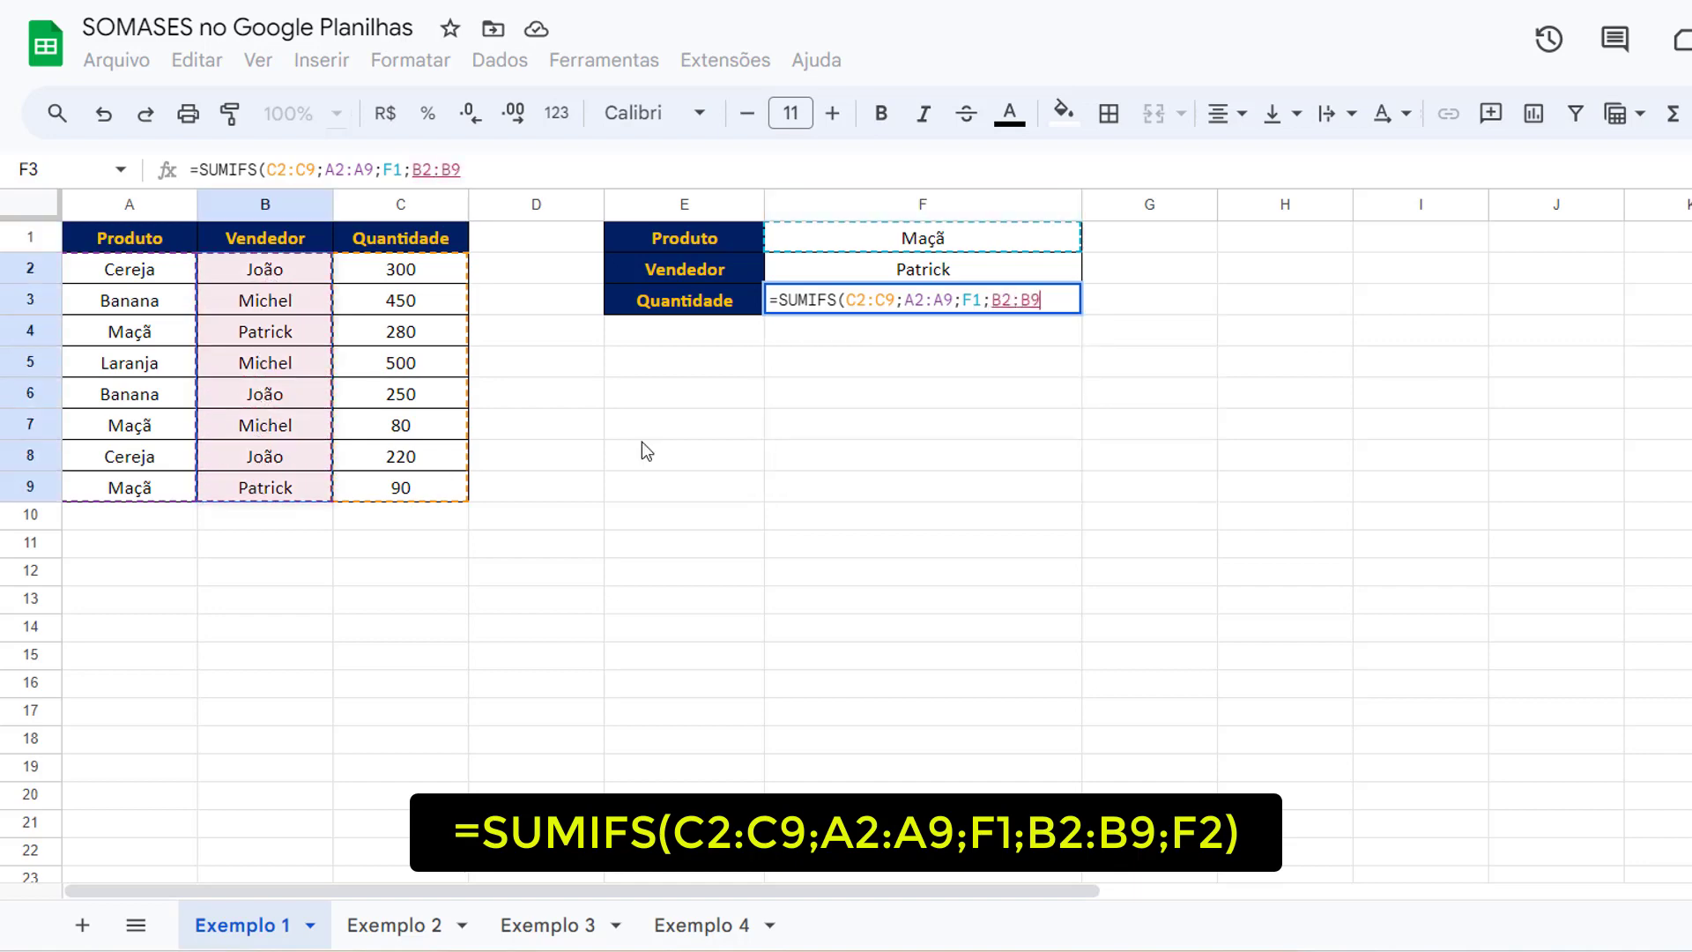
type(";")
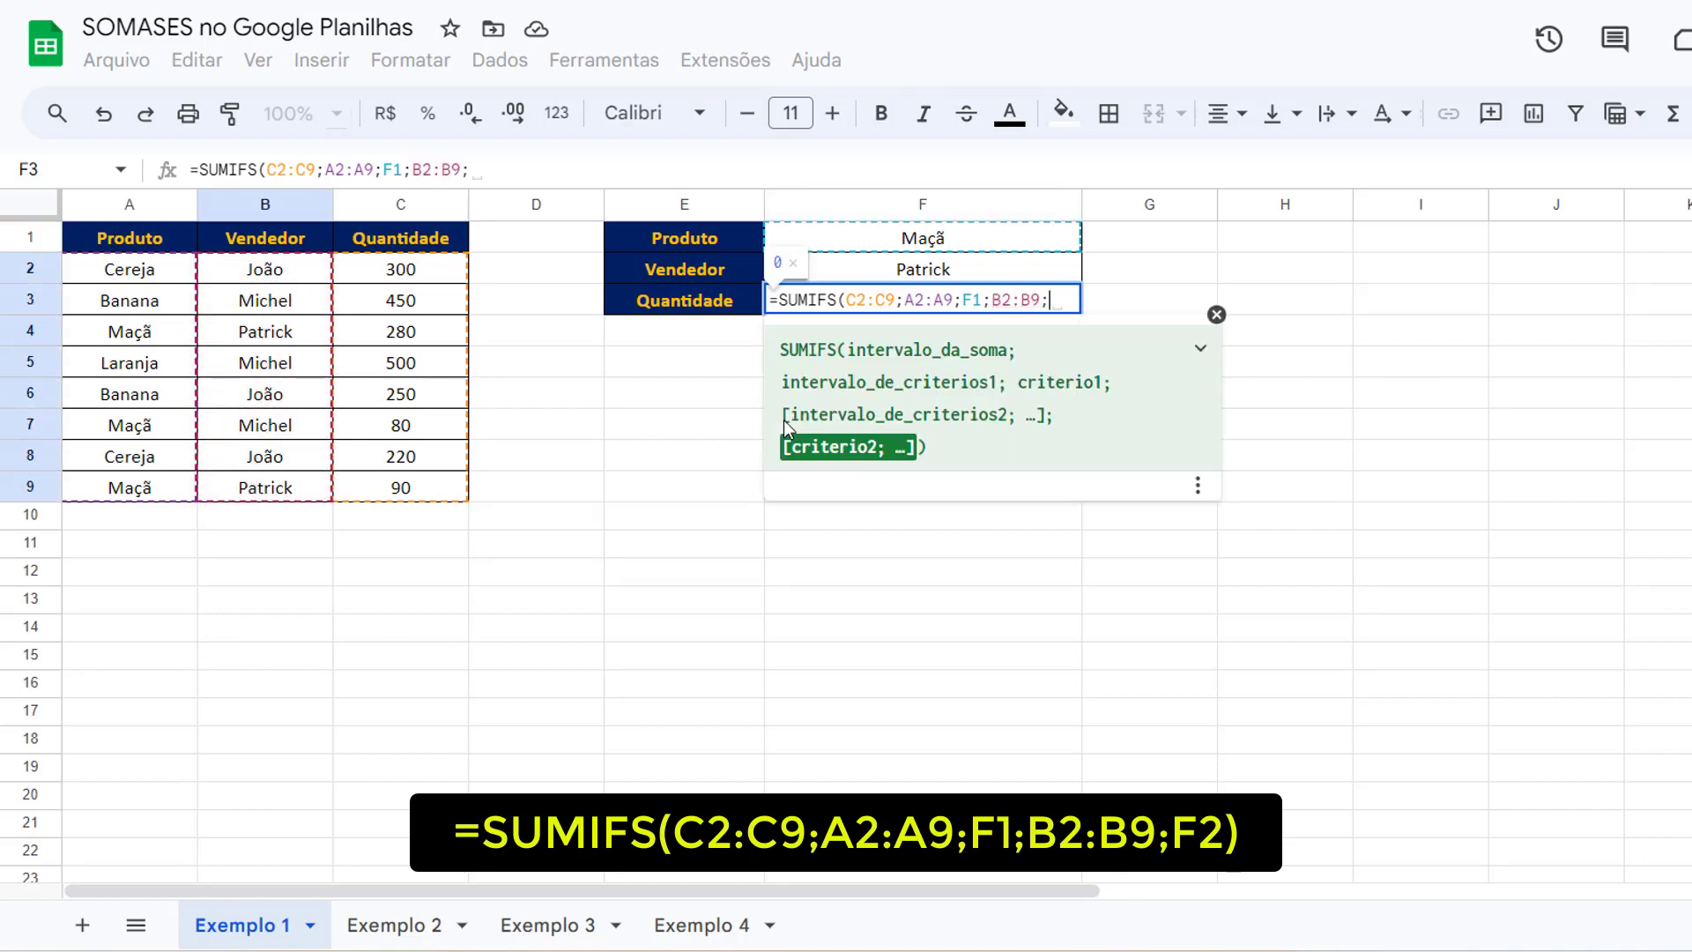
left_click(925, 269)
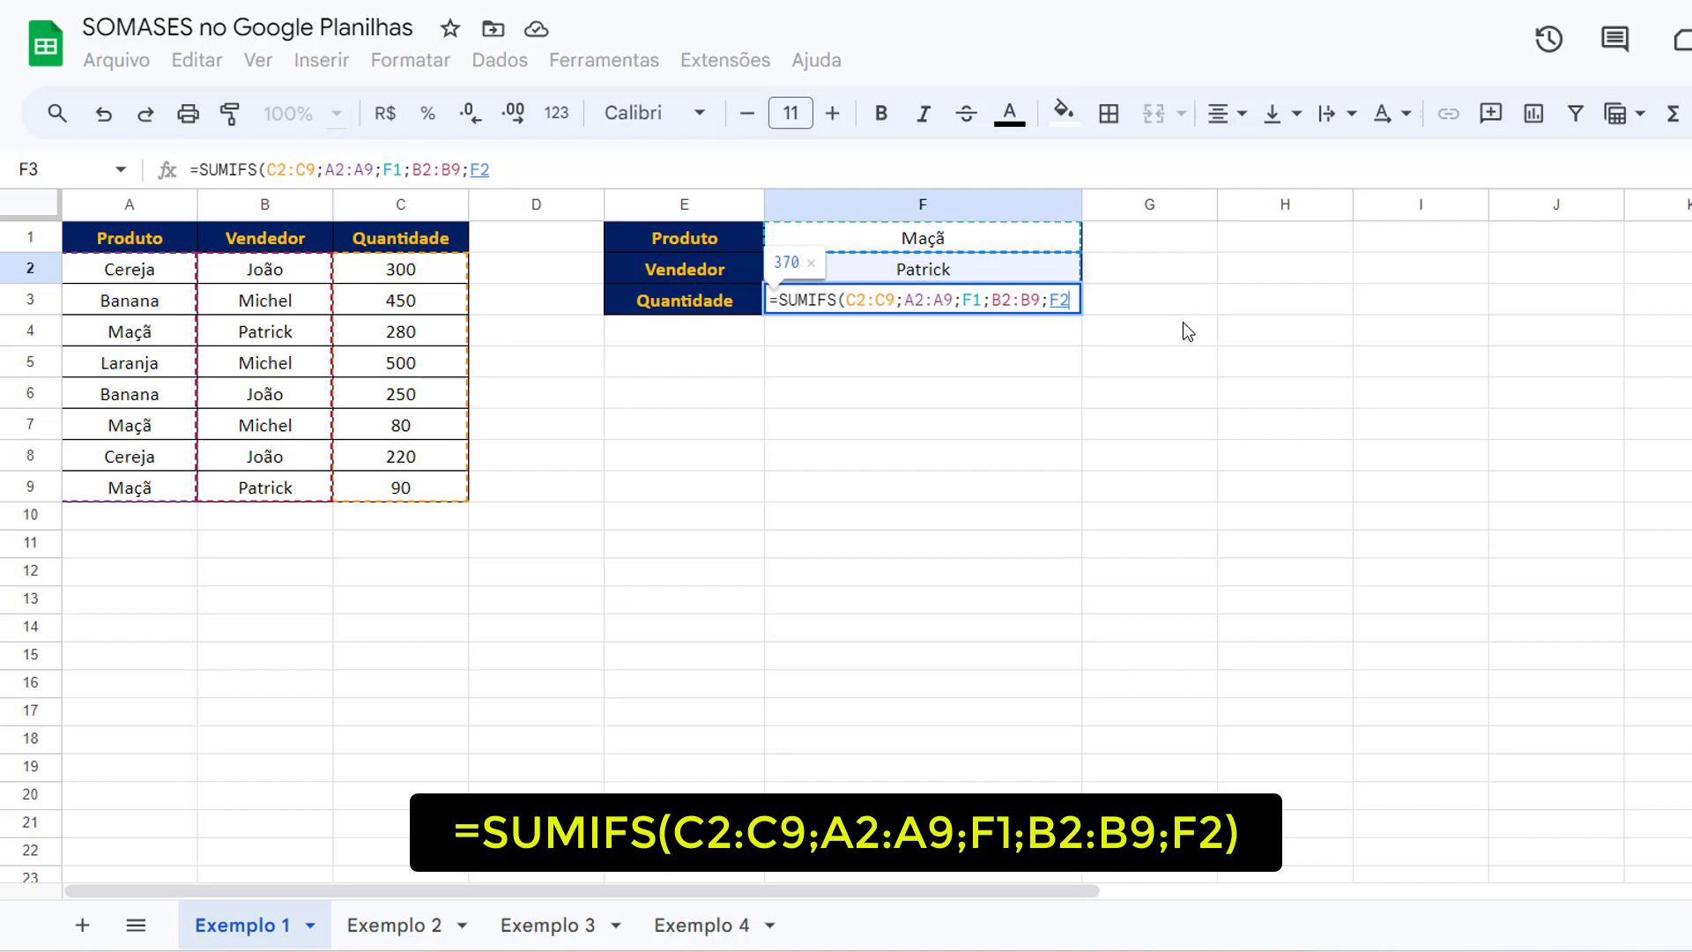
type(")")
key("Return")
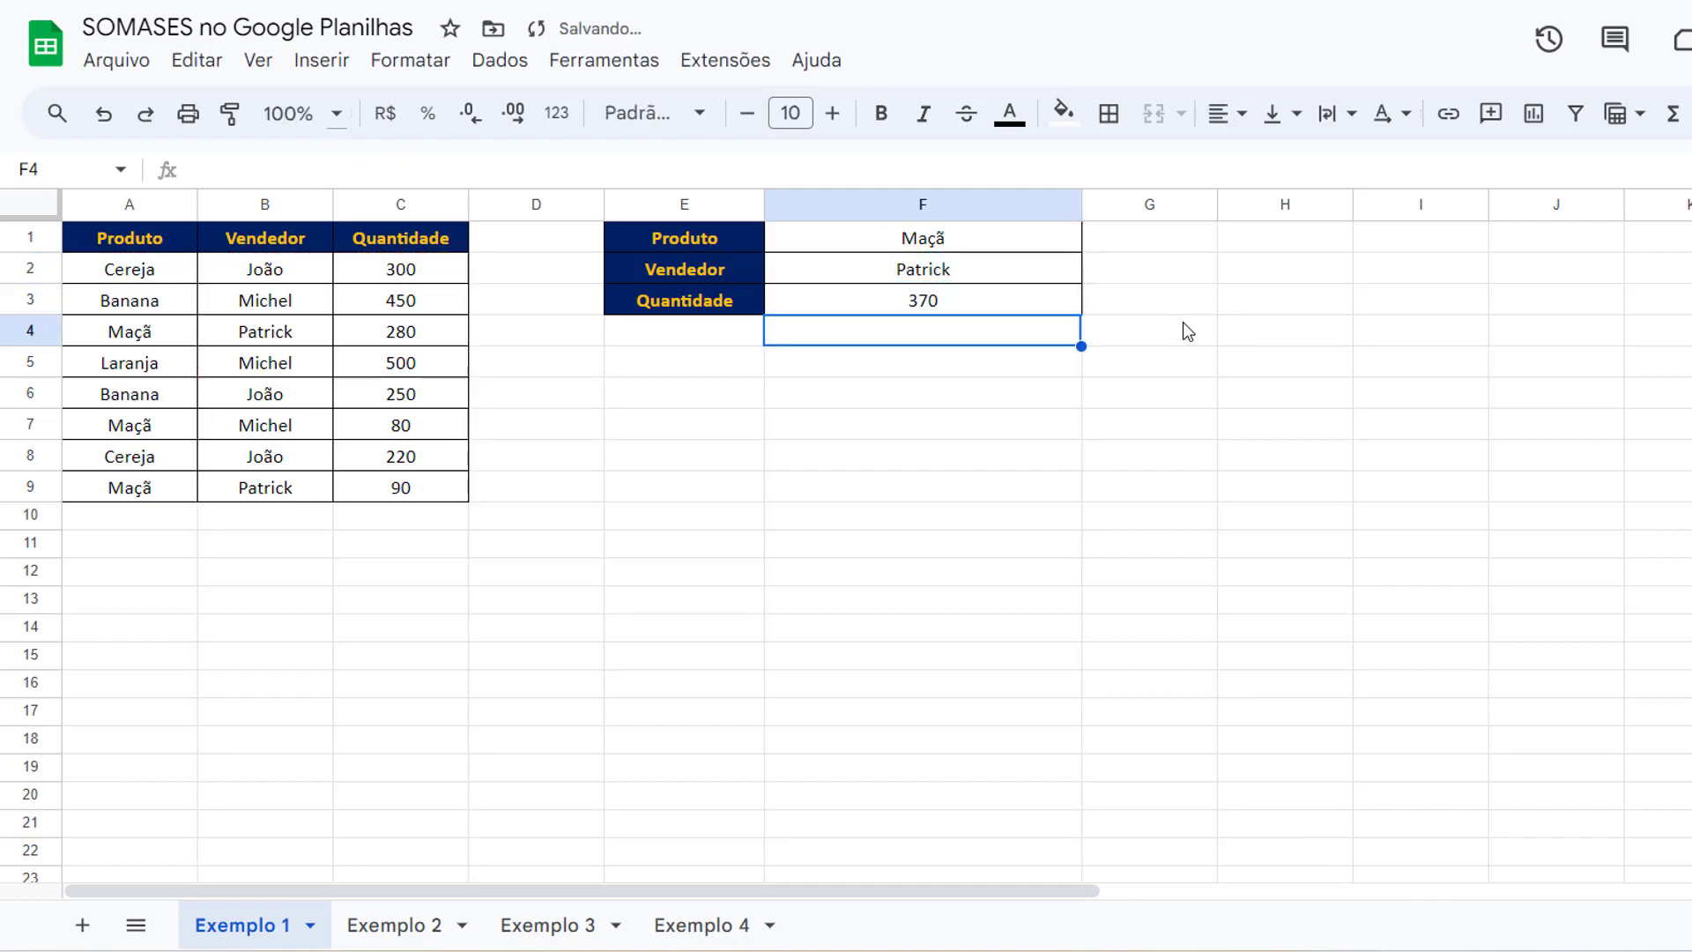
Narrow column F on the Exemplo 1 sheet and check the formula in F3 against its criteria cells
left_click_drag(1081, 204, 1002, 201)
left_click(1115, 343)
left_click(908, 304)
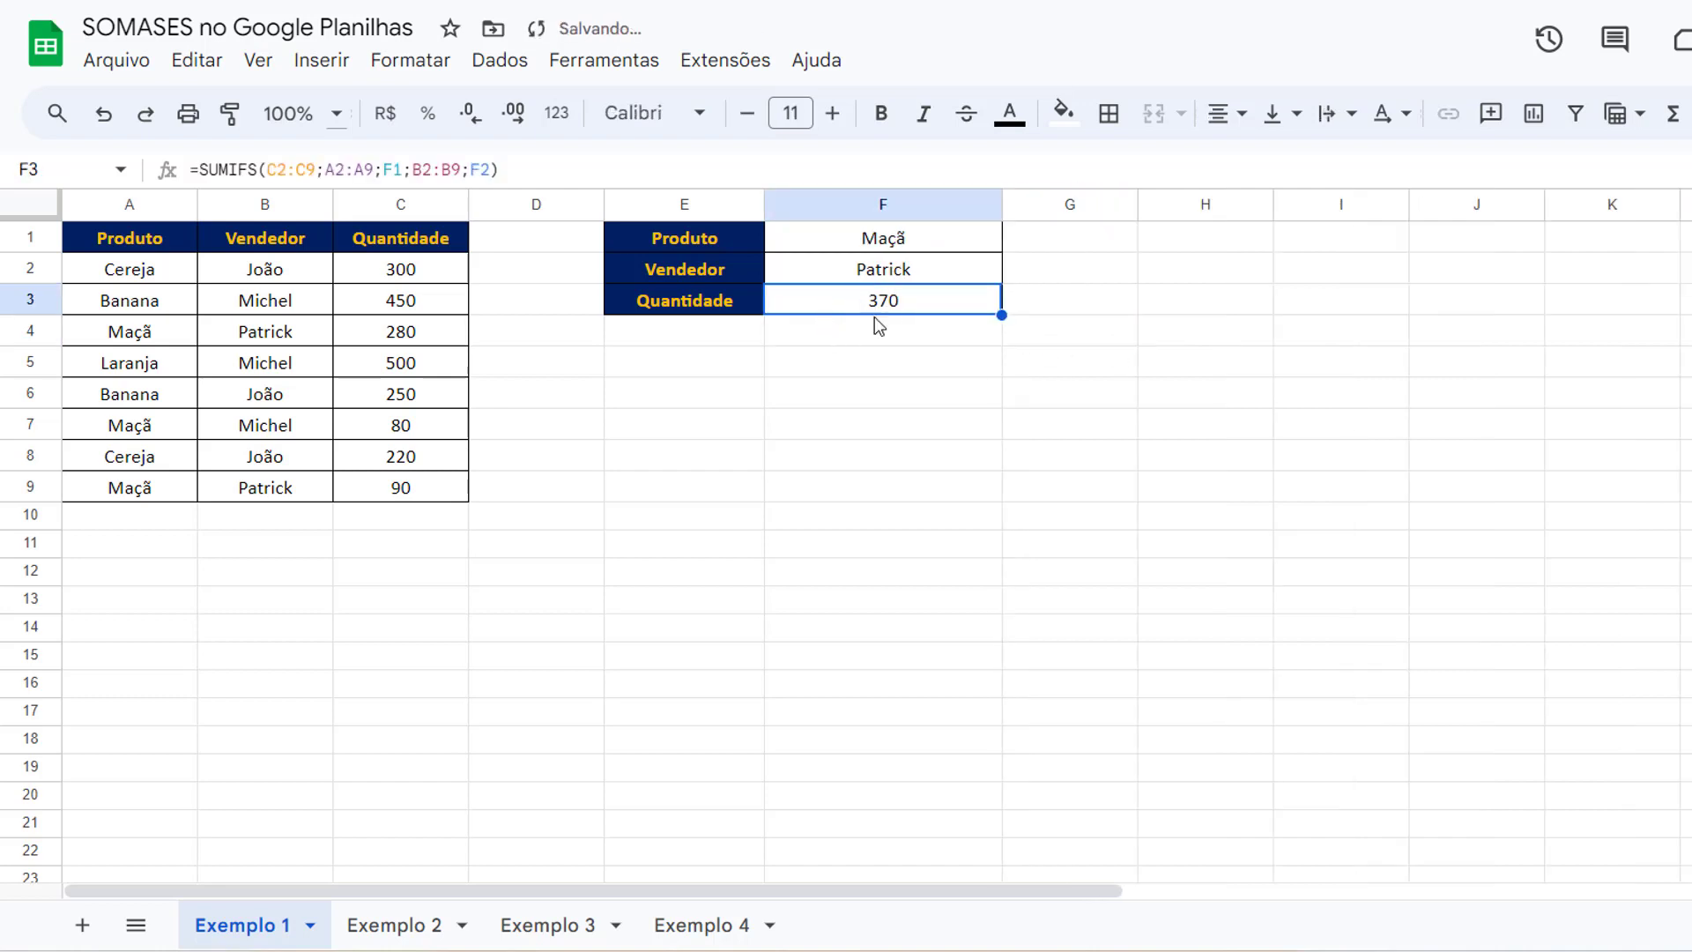
left_click(896, 242)
left_click(886, 273)
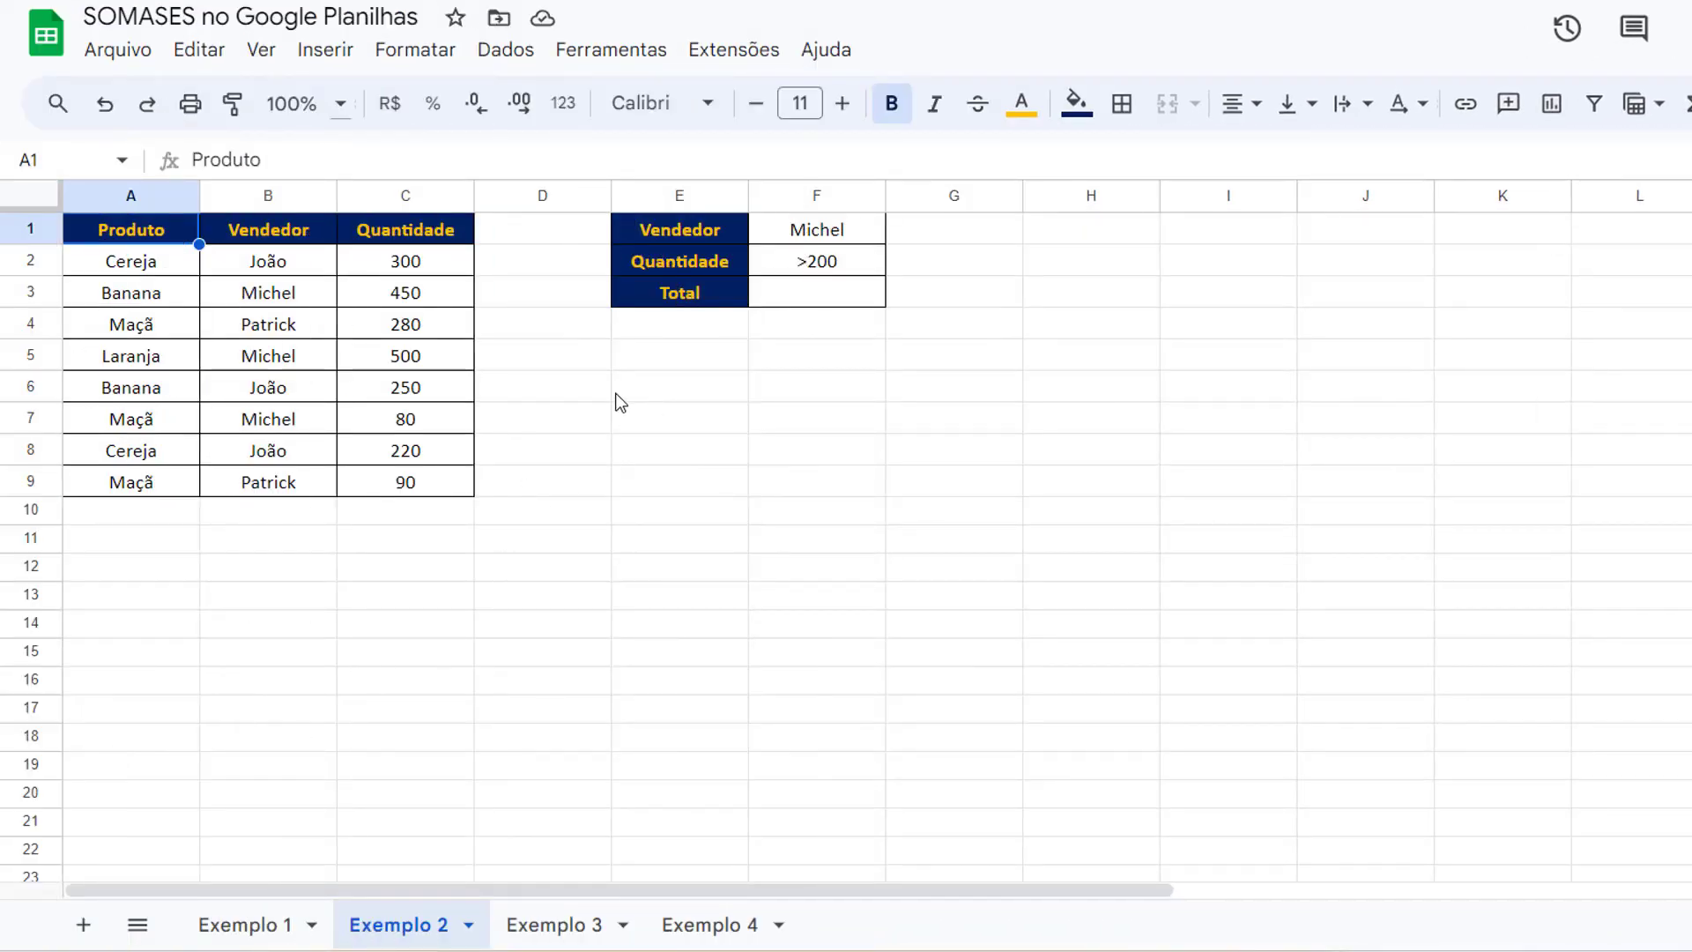
On the Exemplo 2 sheet, start a SUMIFS formula in the Total cell F3 with C2:C9 as the sum range
left_click_drag(136, 231, 352, 487)
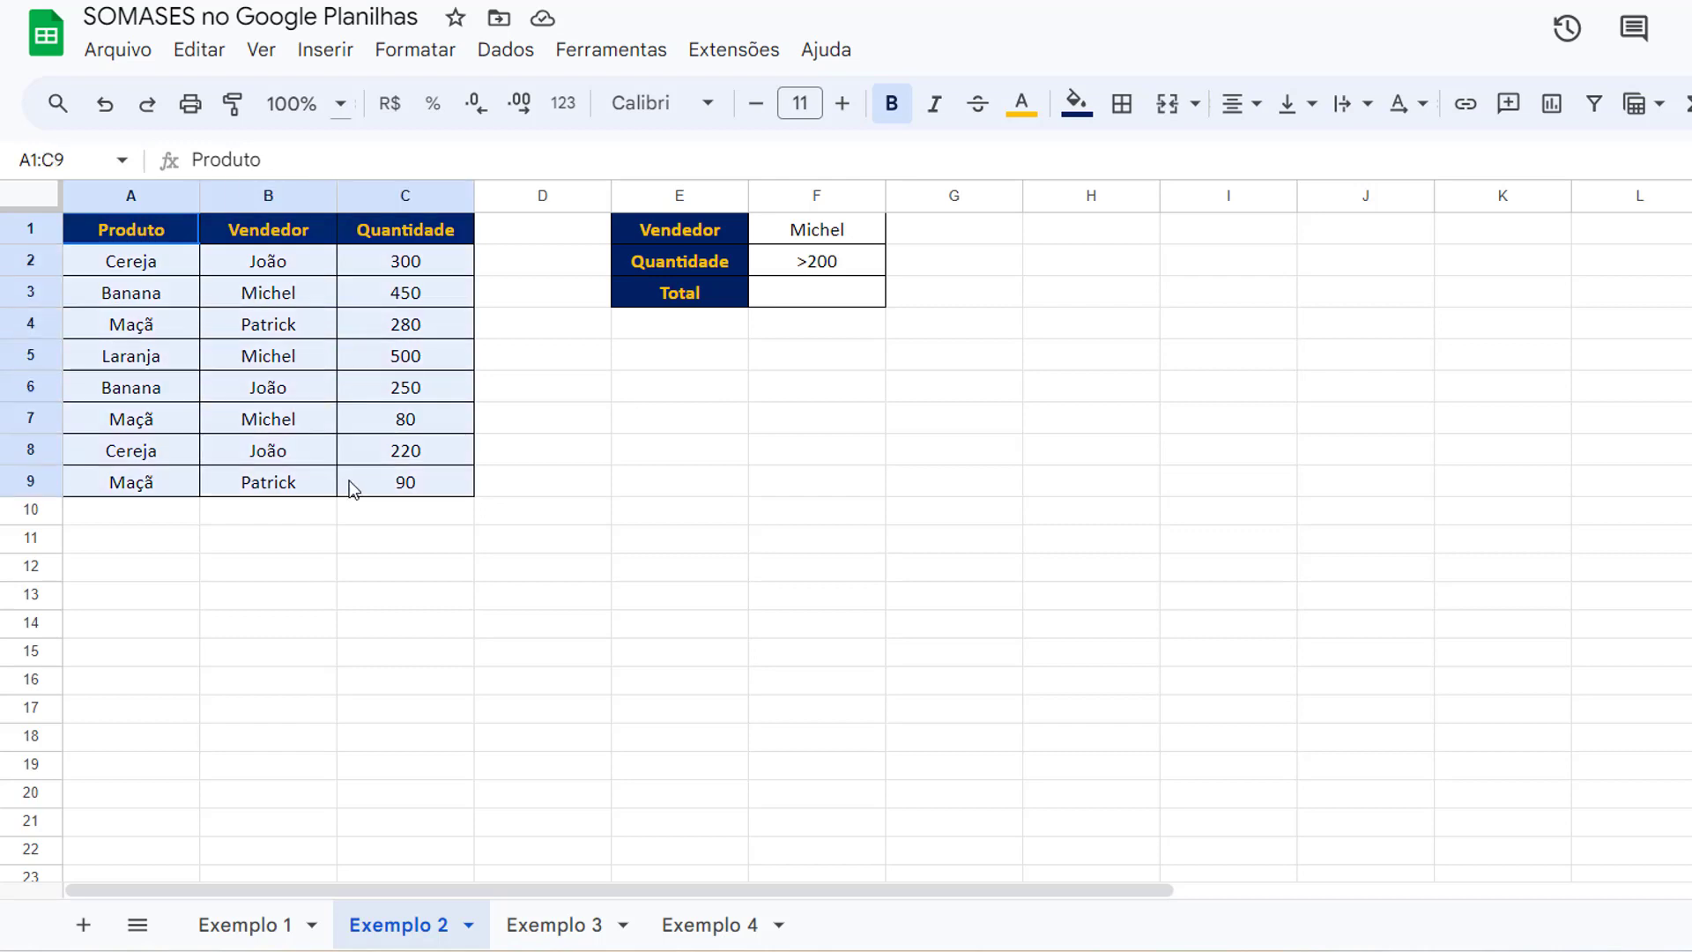
left_click(790, 434)
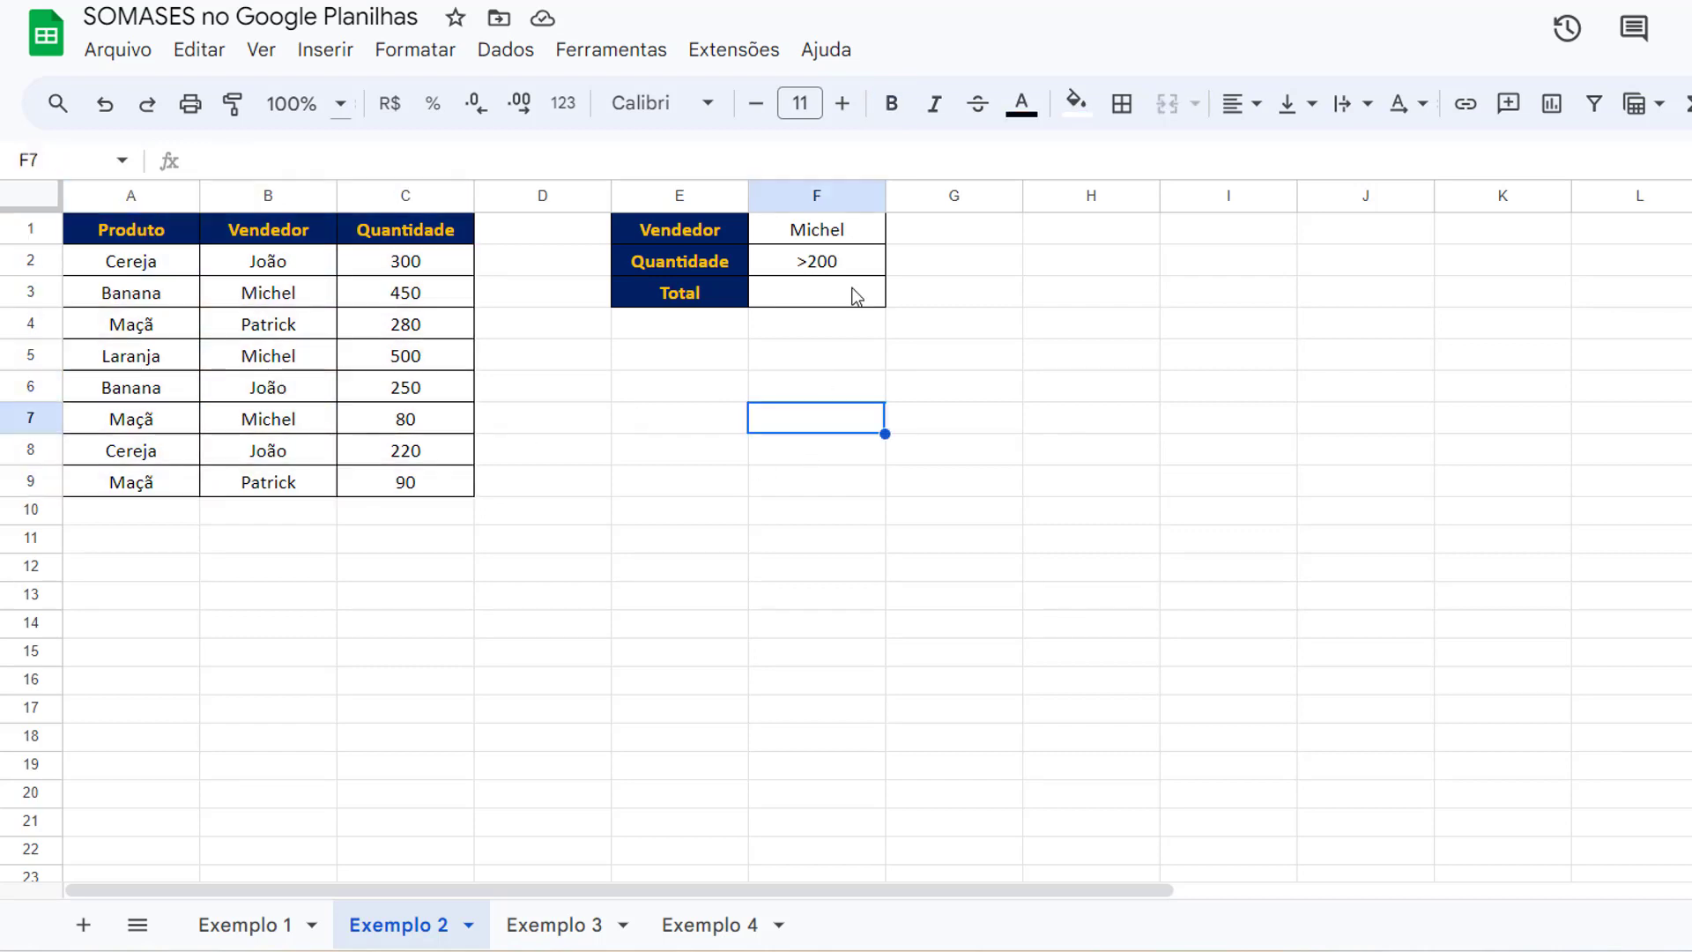
left_click(857, 231)
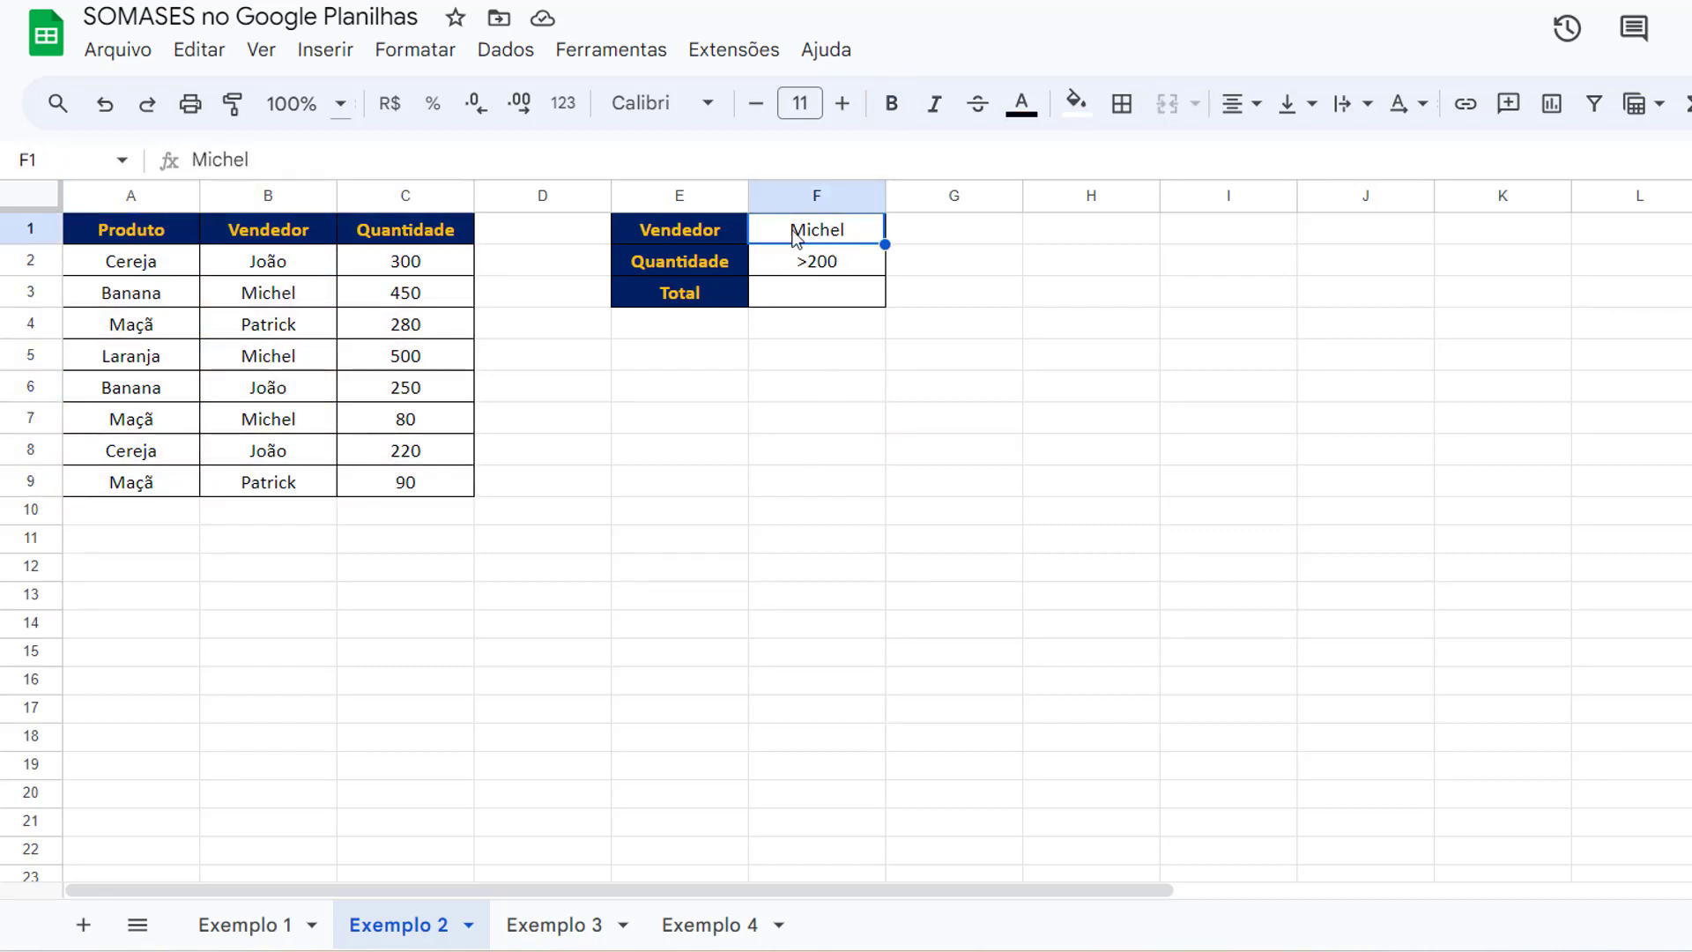
left_click(816, 273)
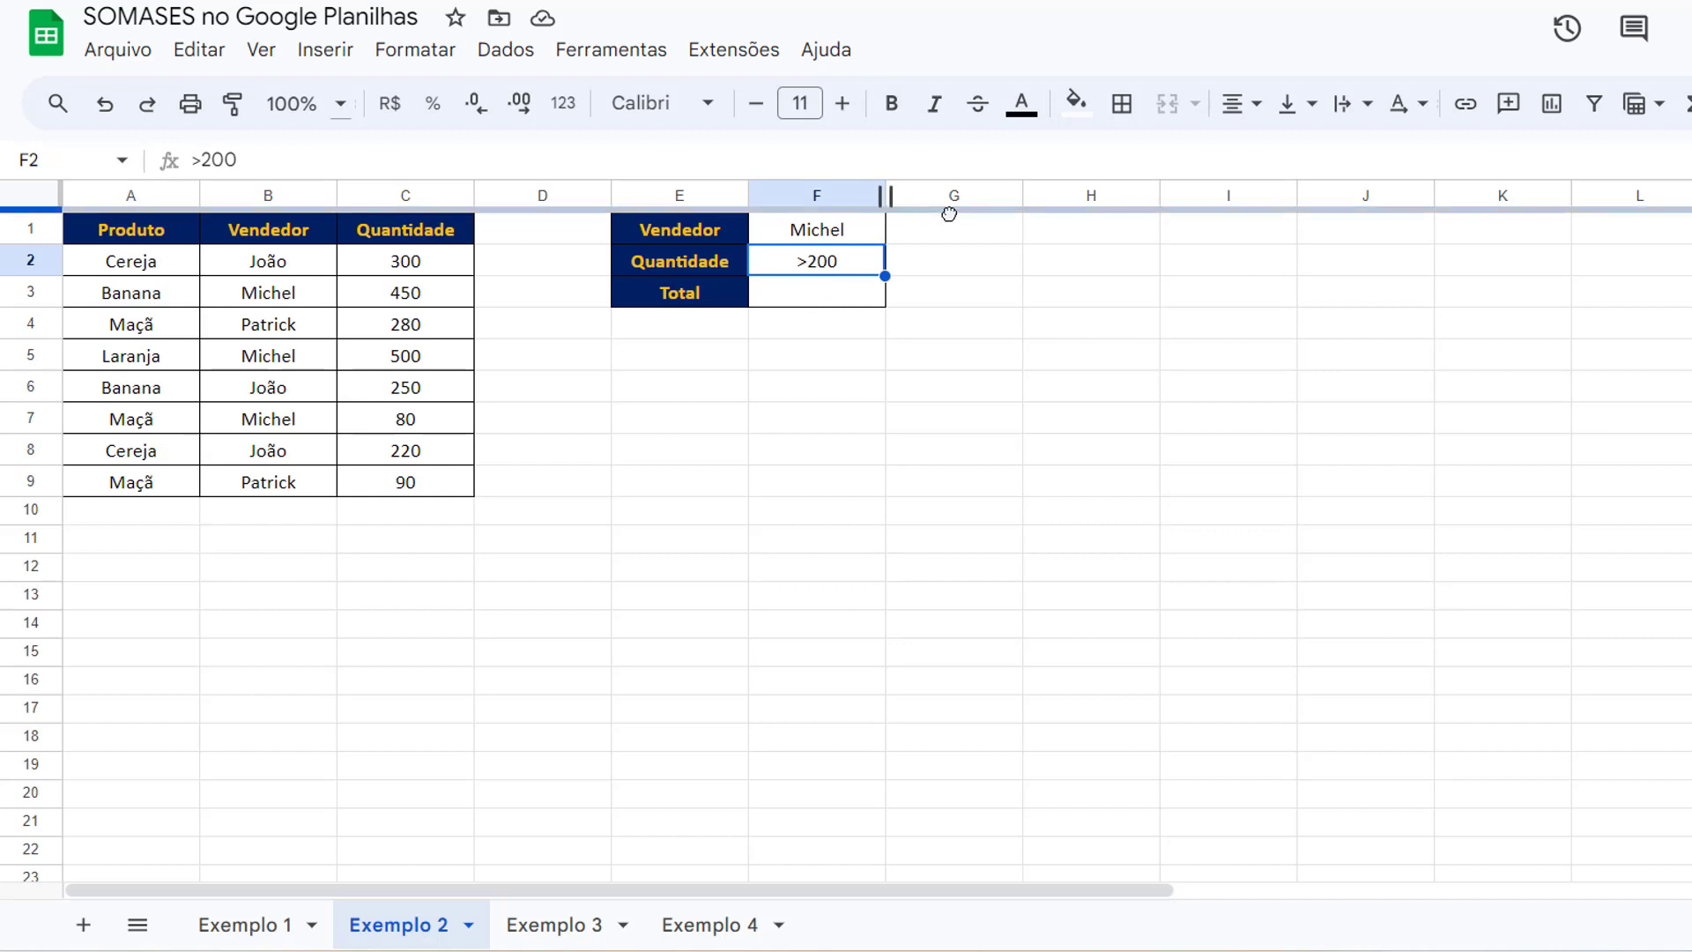
left_click(819, 294)
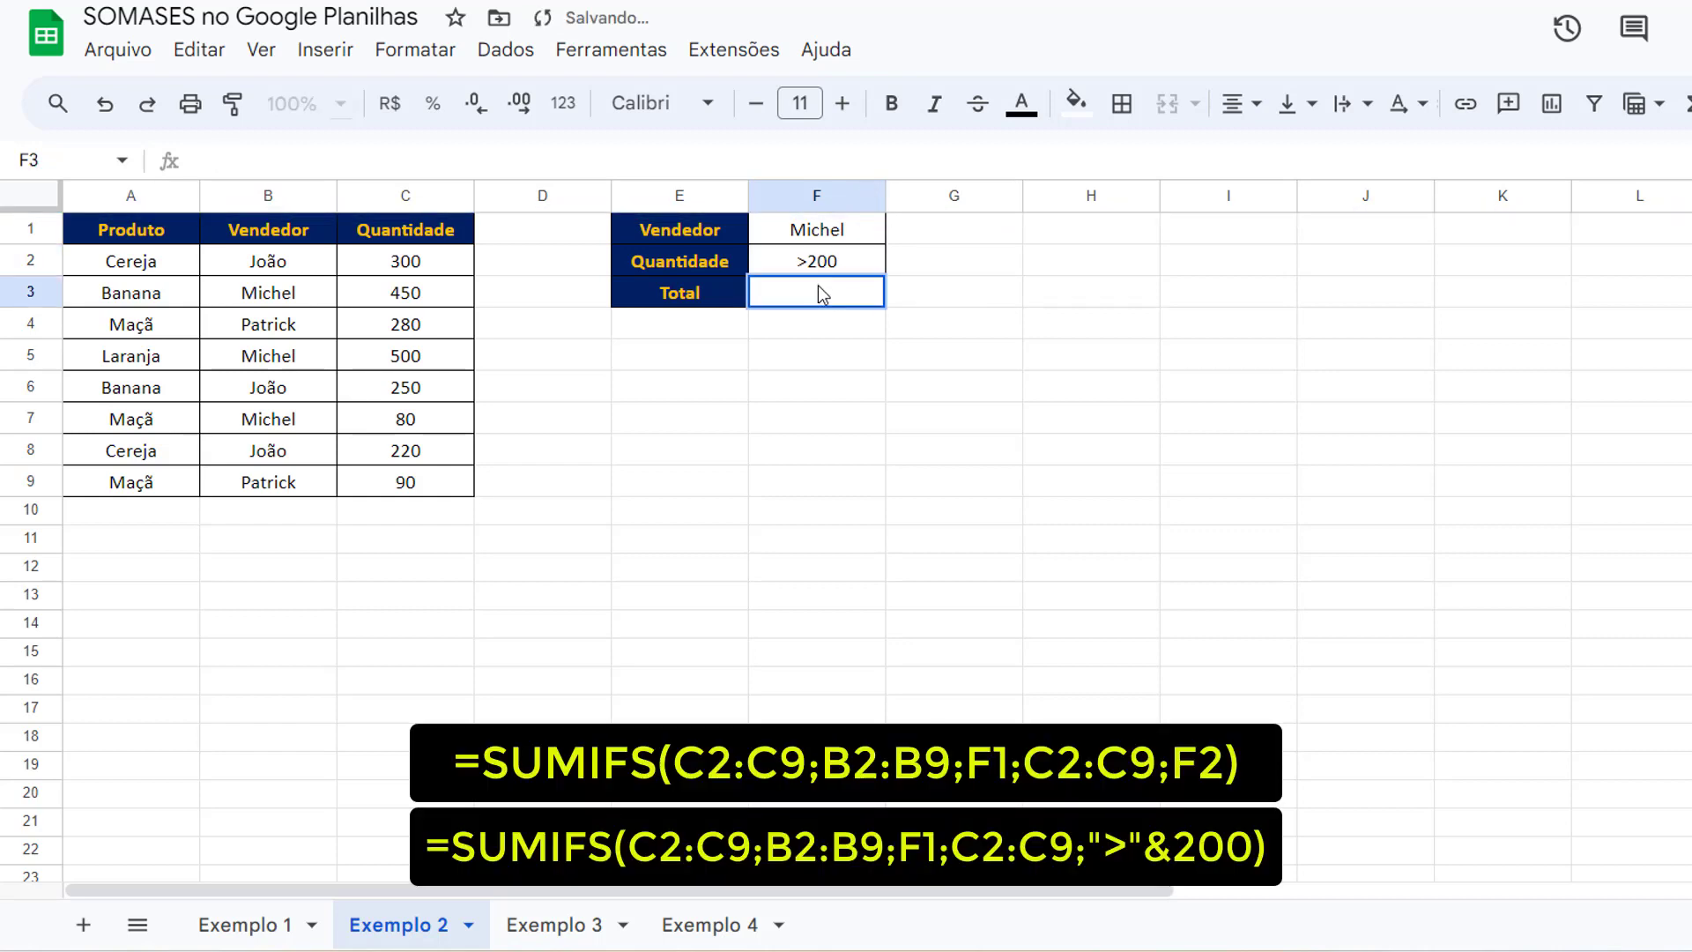
type("=sumif")
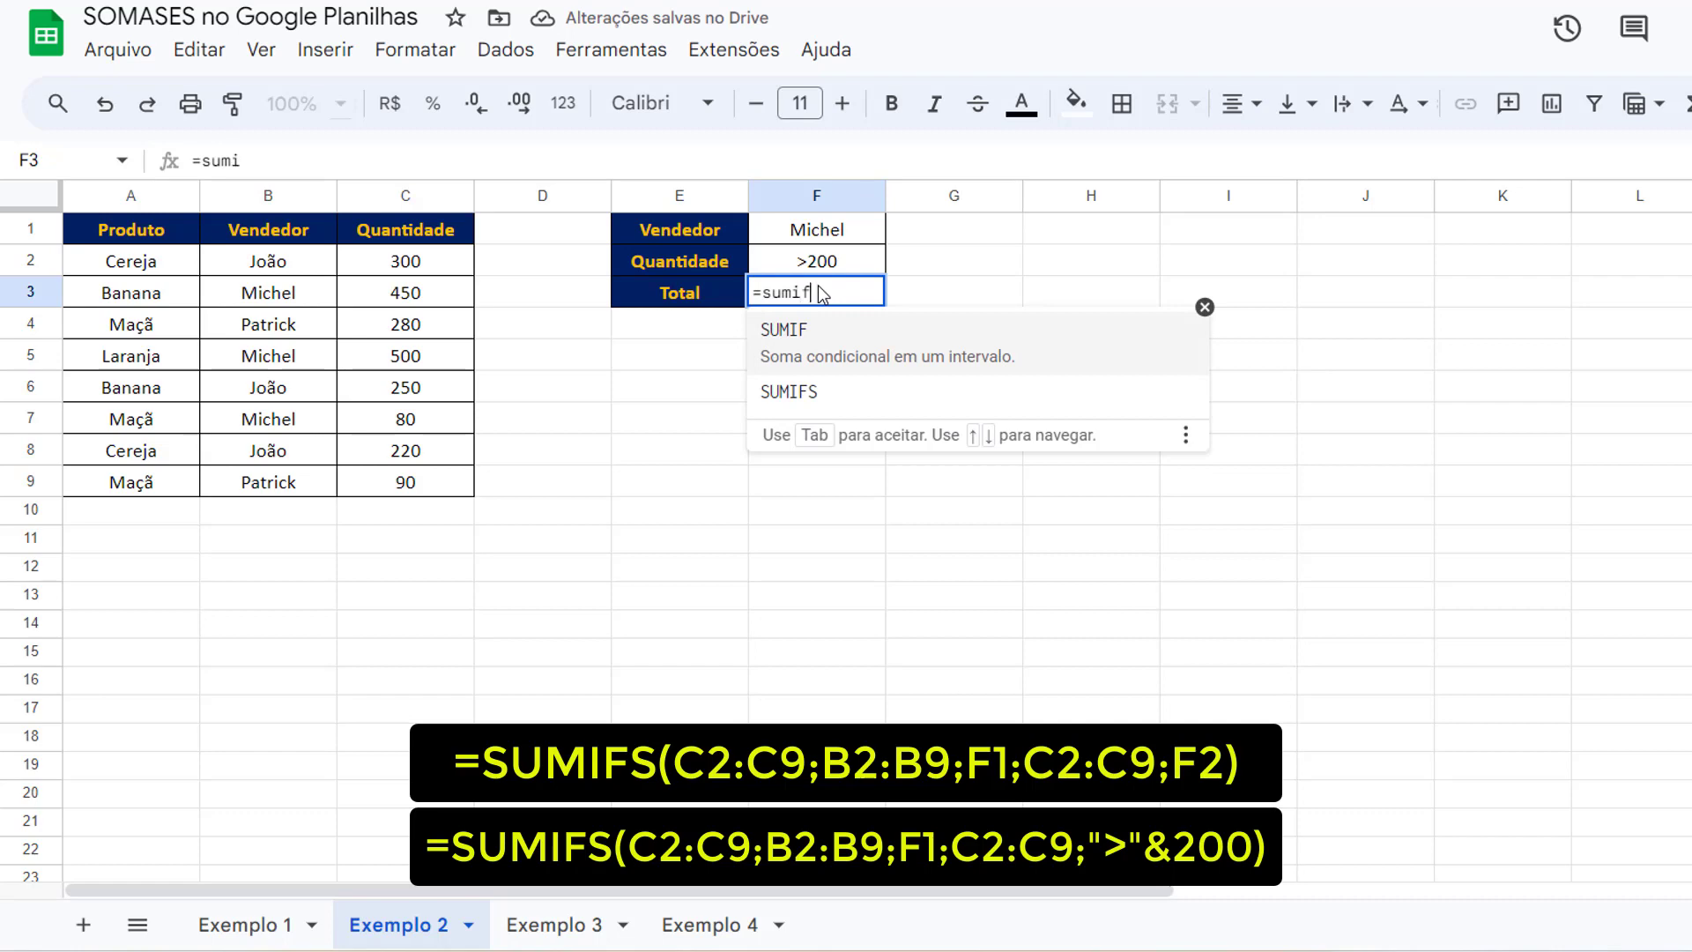
type("s")
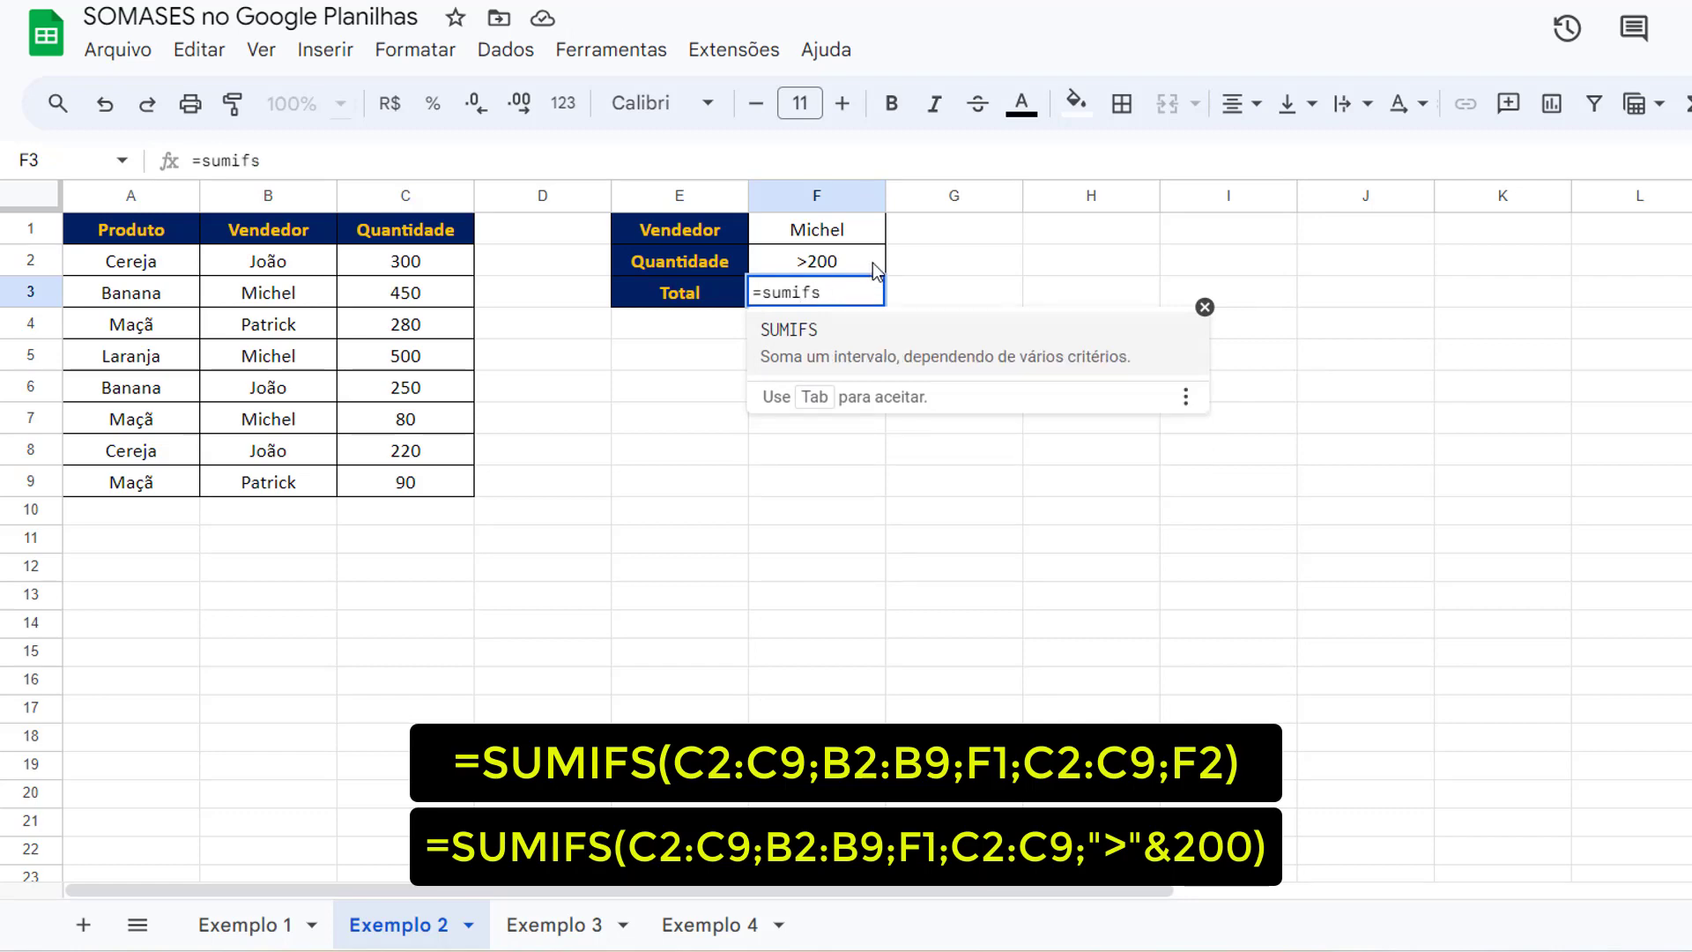
type("(")
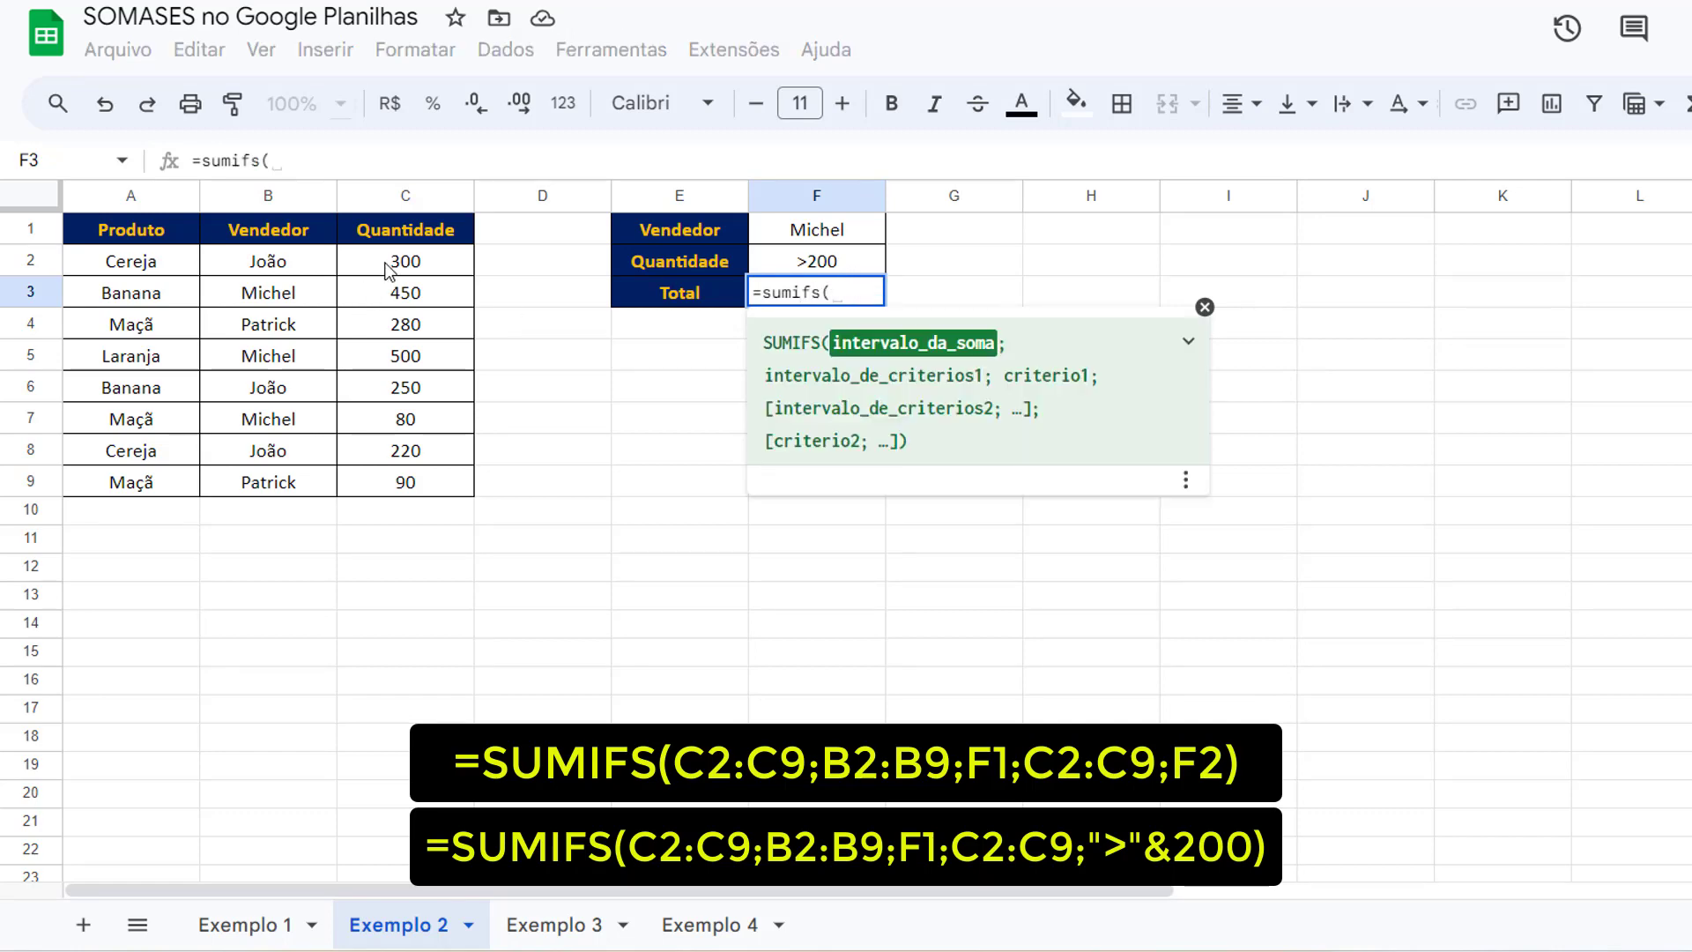
left_click_drag(386, 263, 377, 489)
type(";")
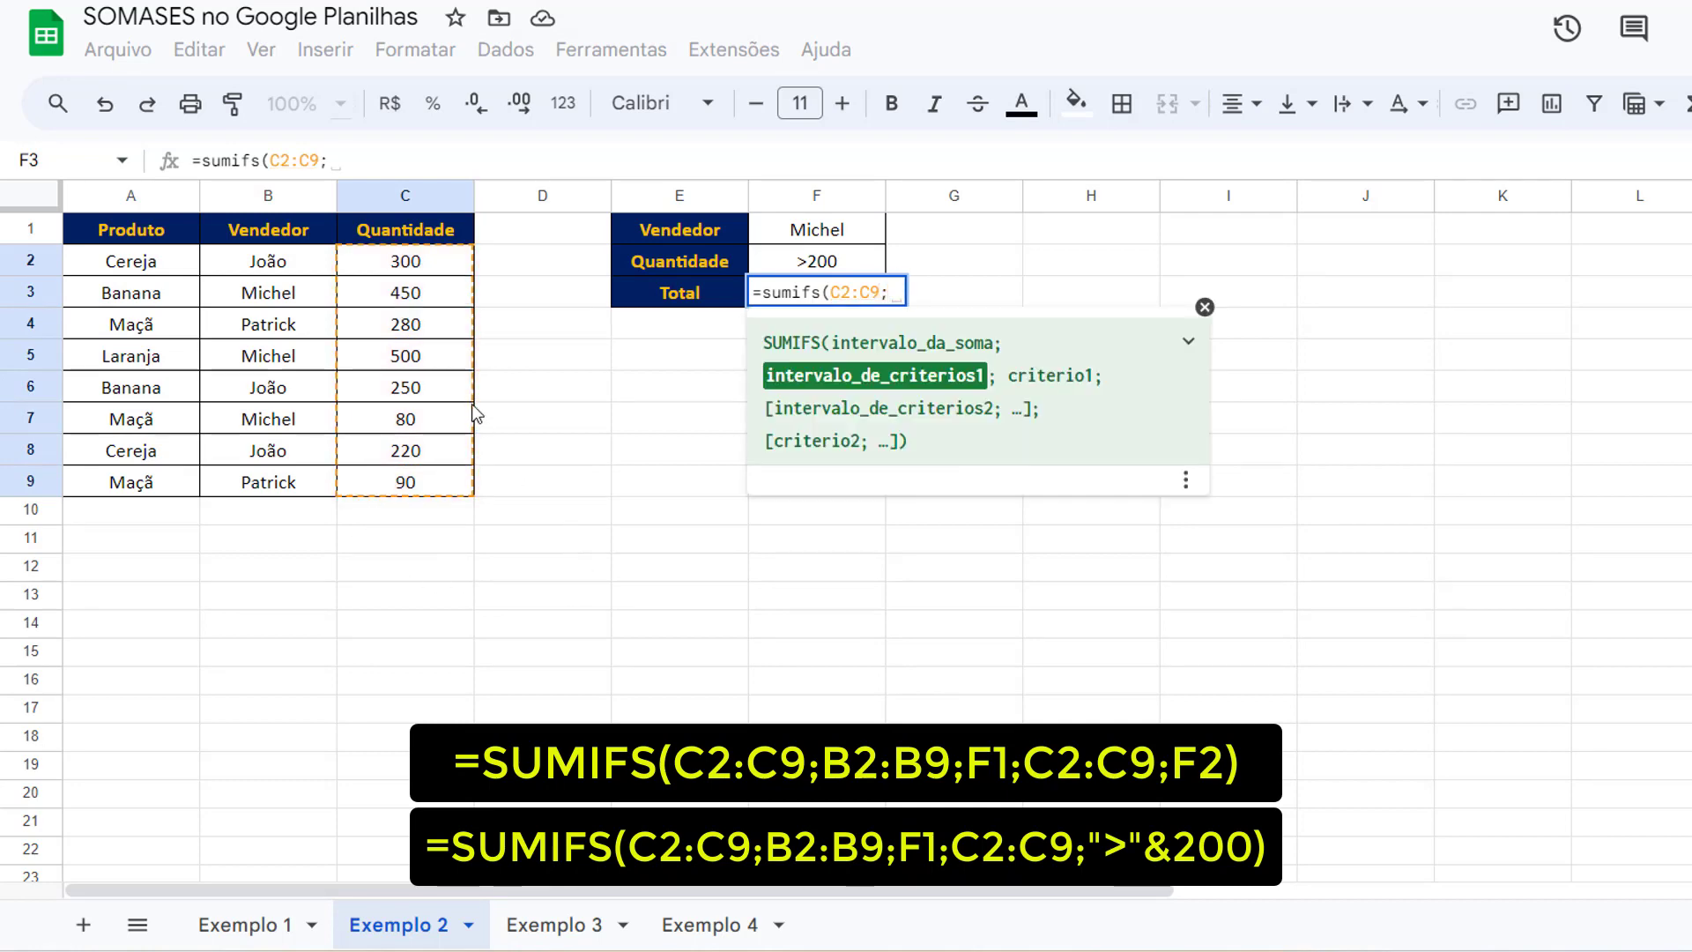
Add the seller criterion to the SUMIFS formula in F3, matching range B2:B9 to F1
left_click_drag(268, 262, 216, 484)
type(";")
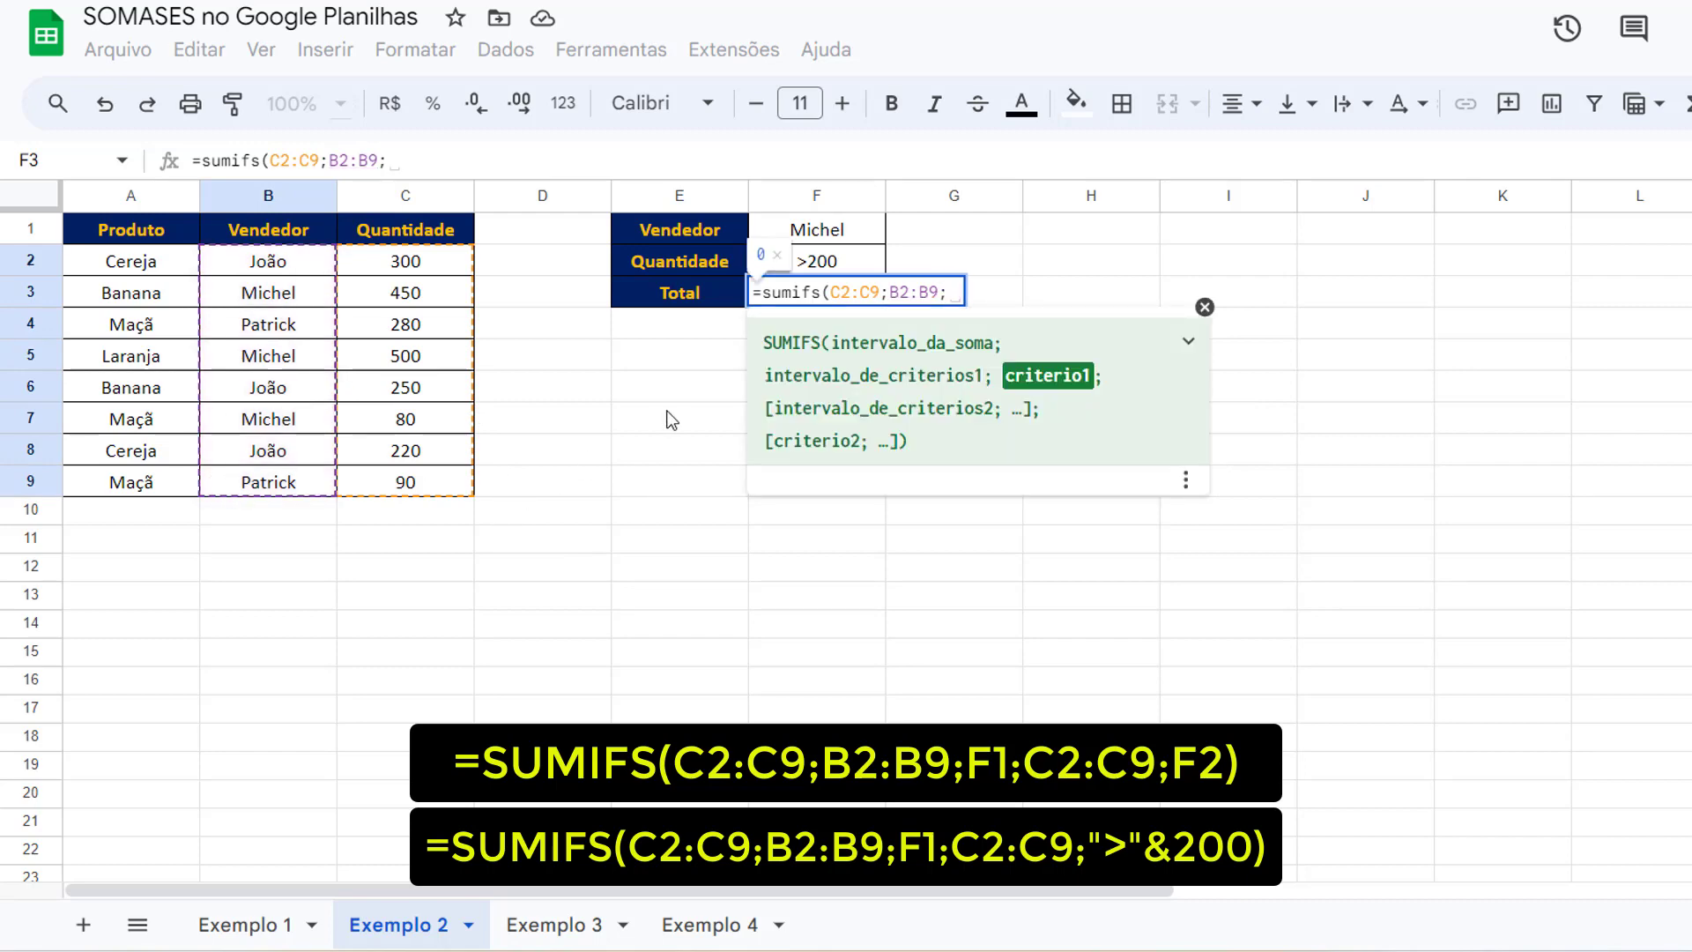
left_click(859, 236)
type(";")
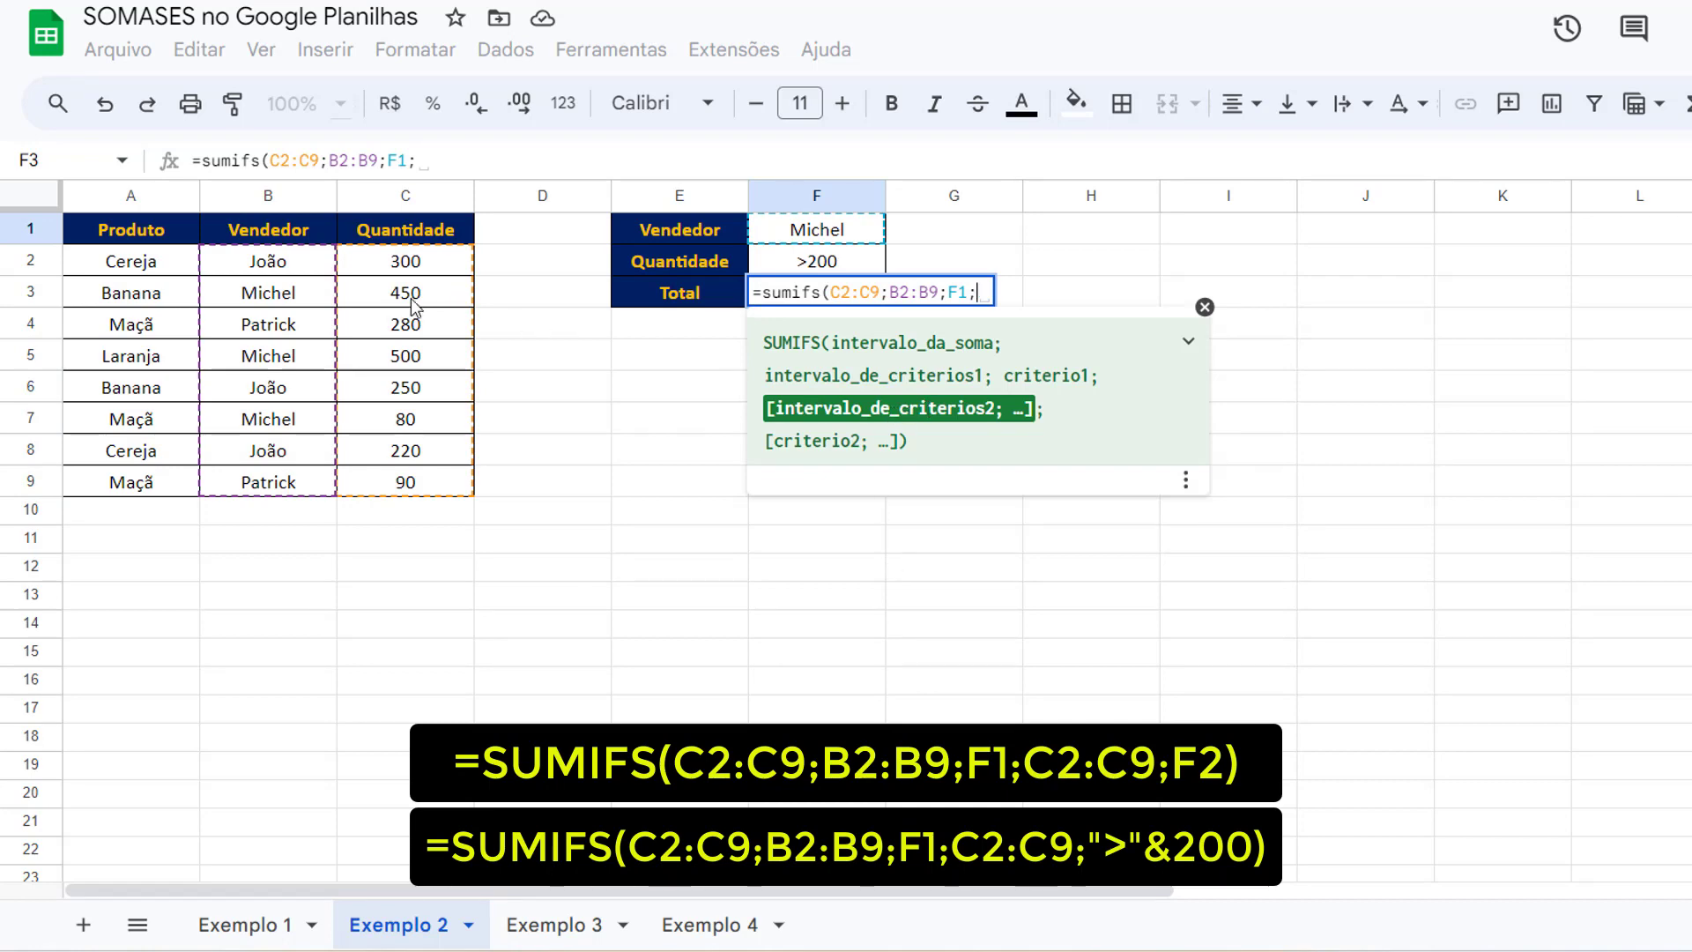
Complete the SUMIFS formula in F3 with the quantity criterion C2:C9 matched to F2, and check it against its criteria cells
left_click_drag(446, 263, 457, 482)
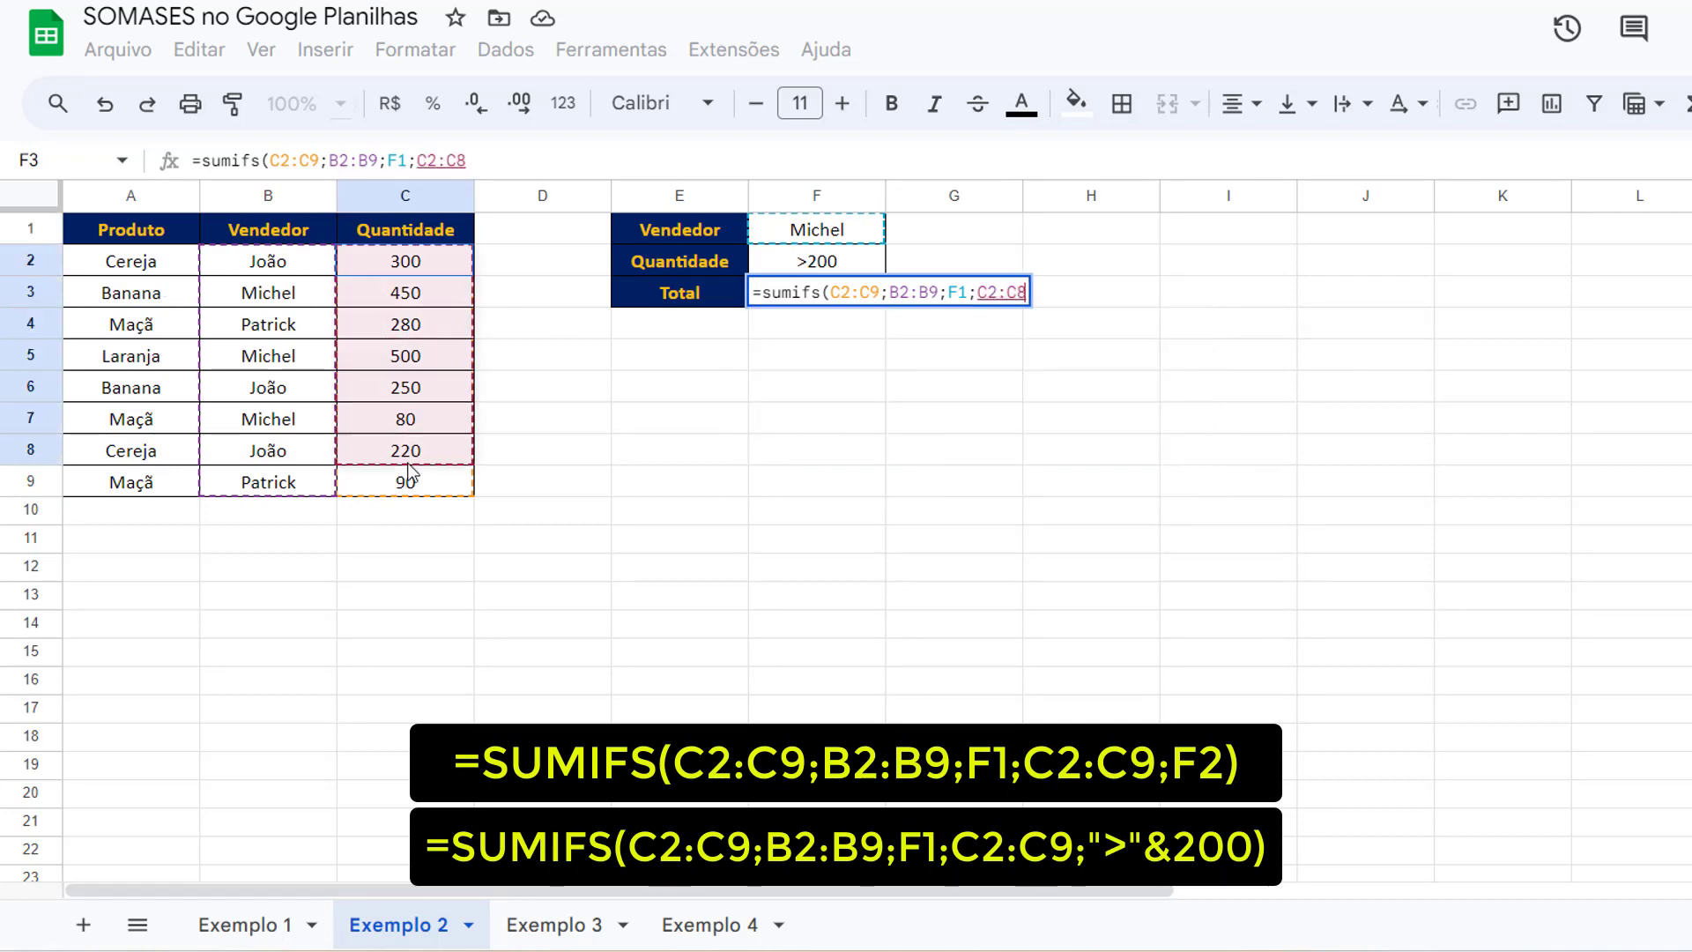
type(";")
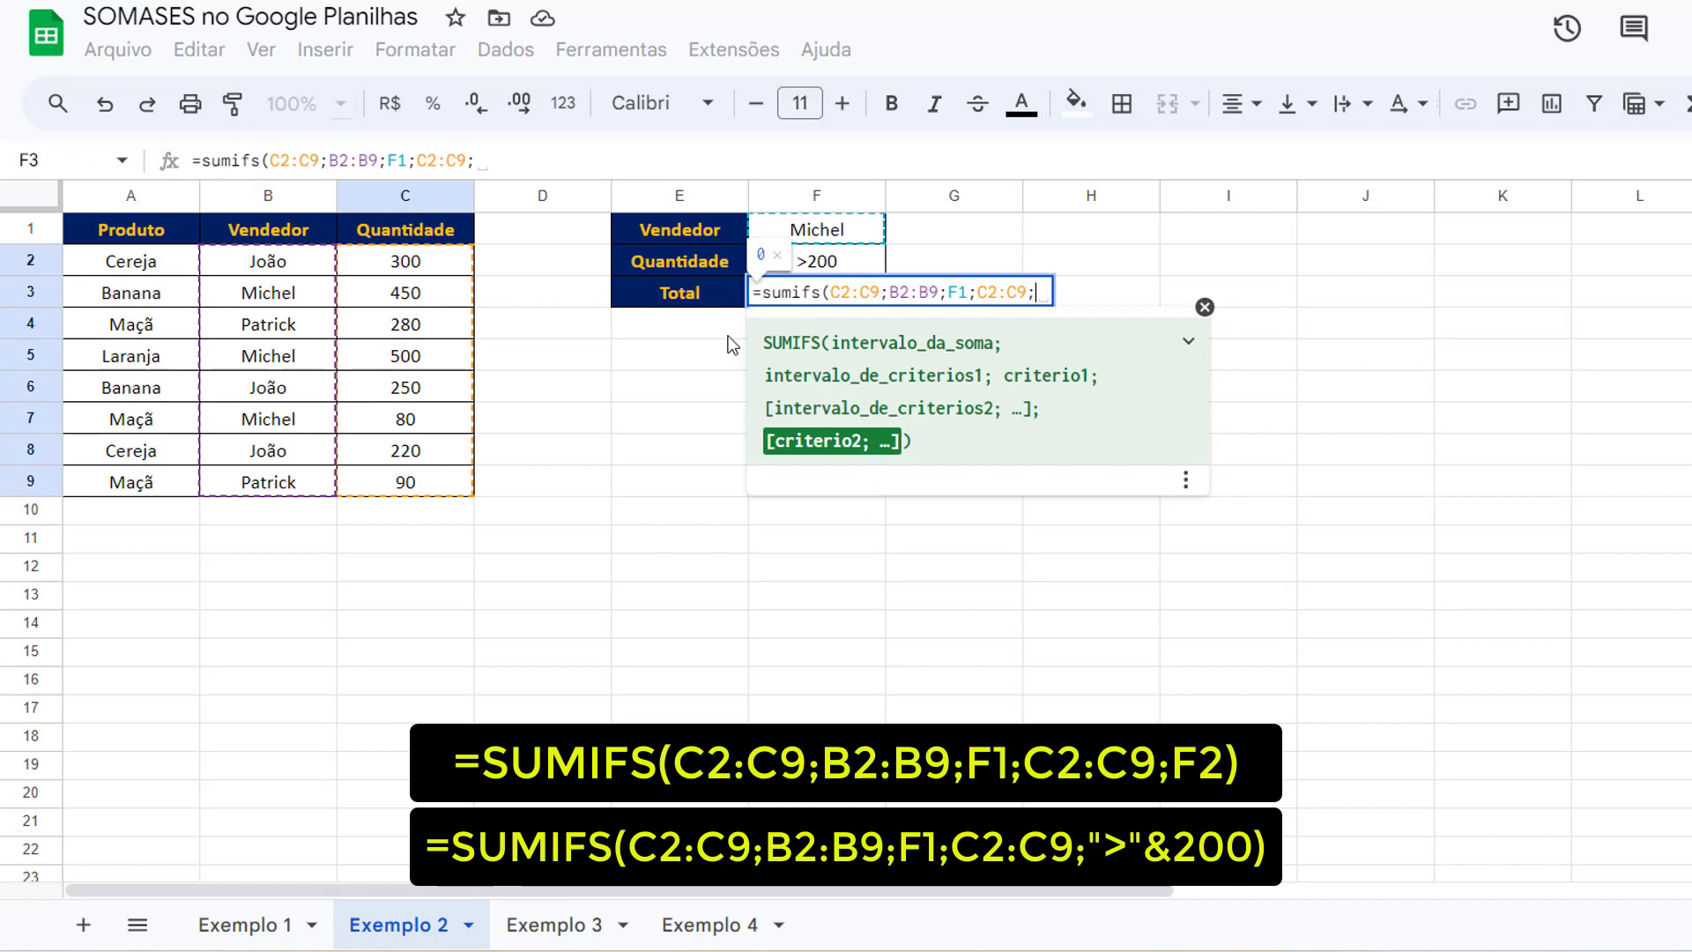
left_click(844, 255)
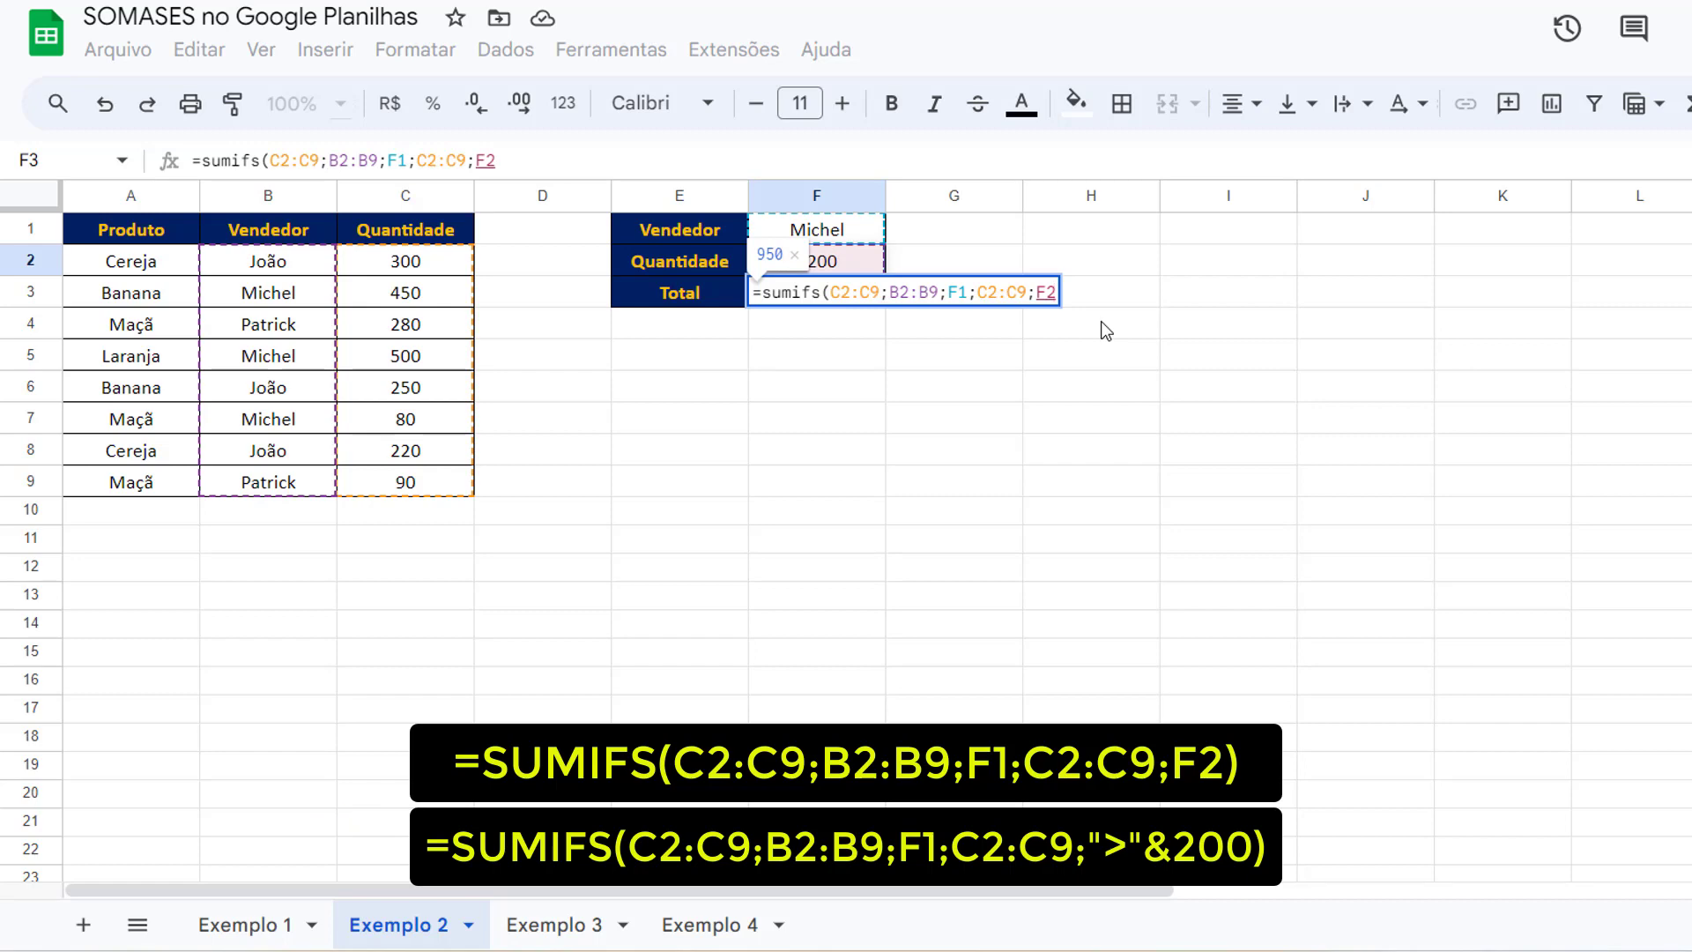
type(")")
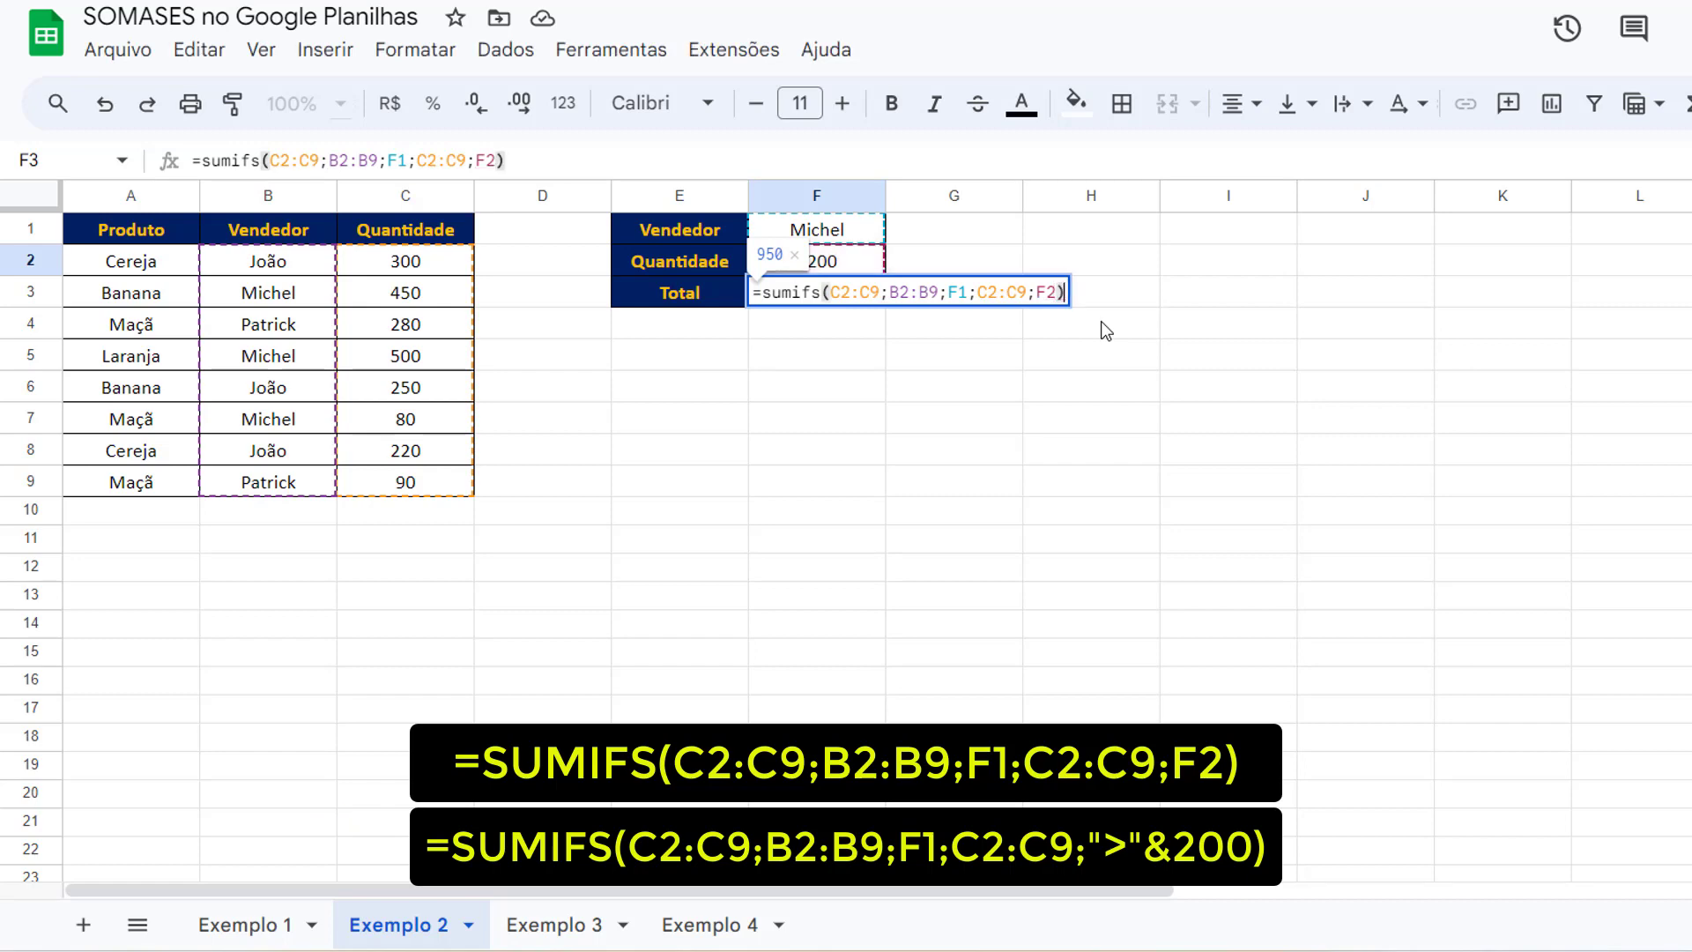
key("Return")
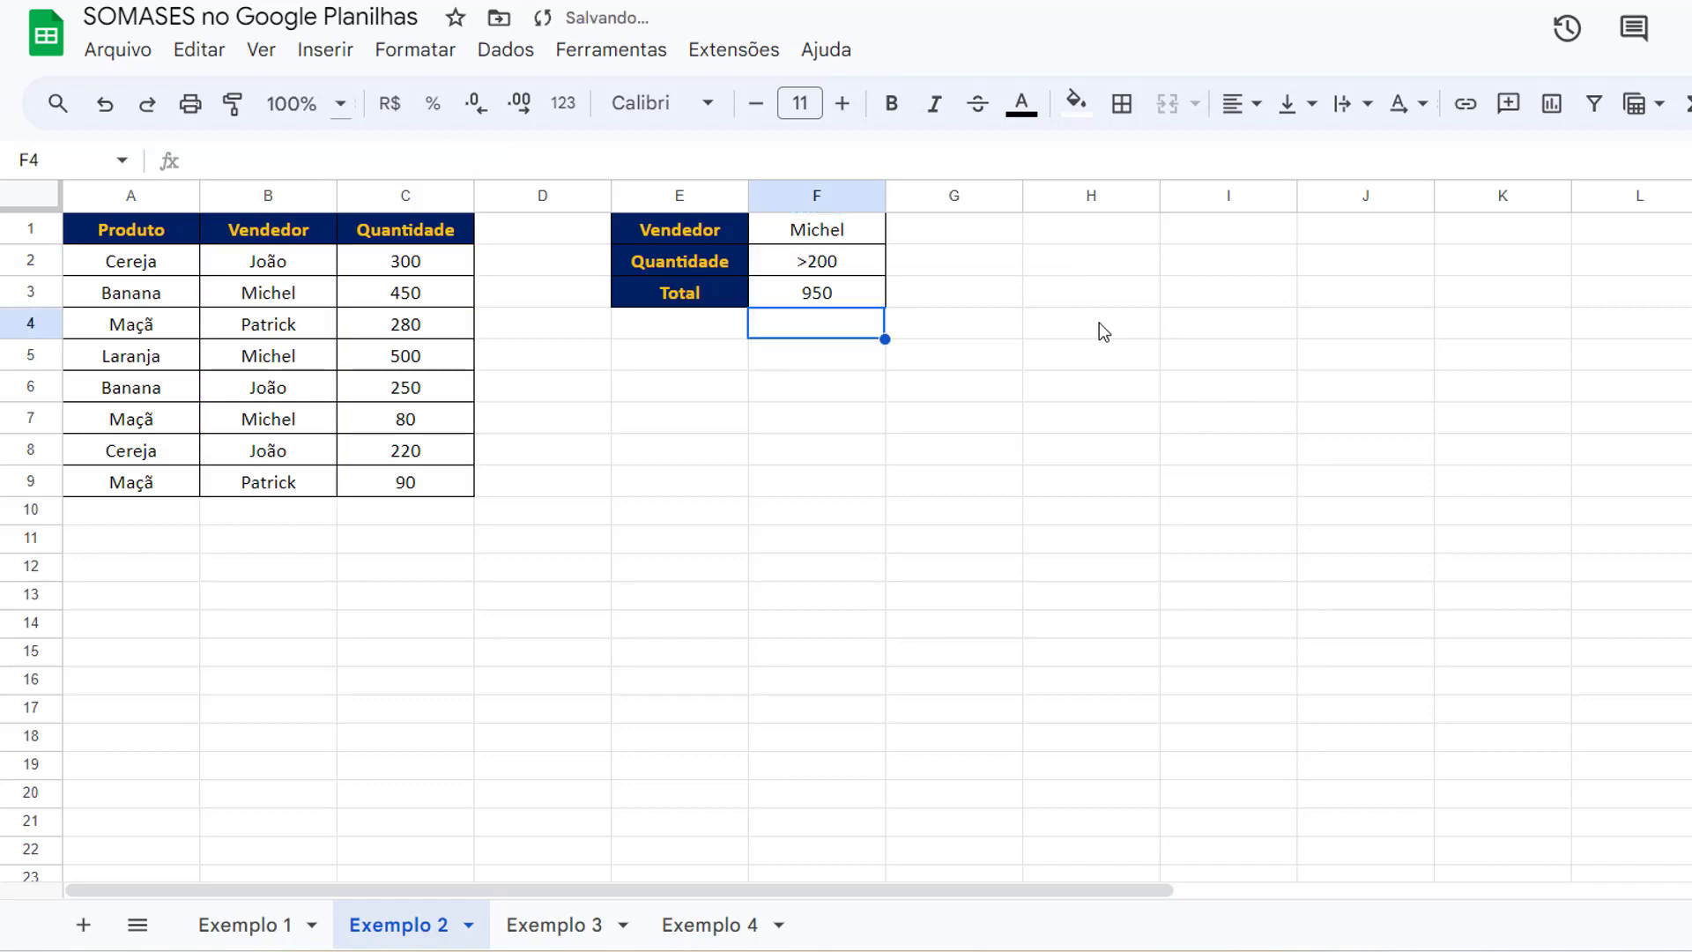
left_click(810, 298)
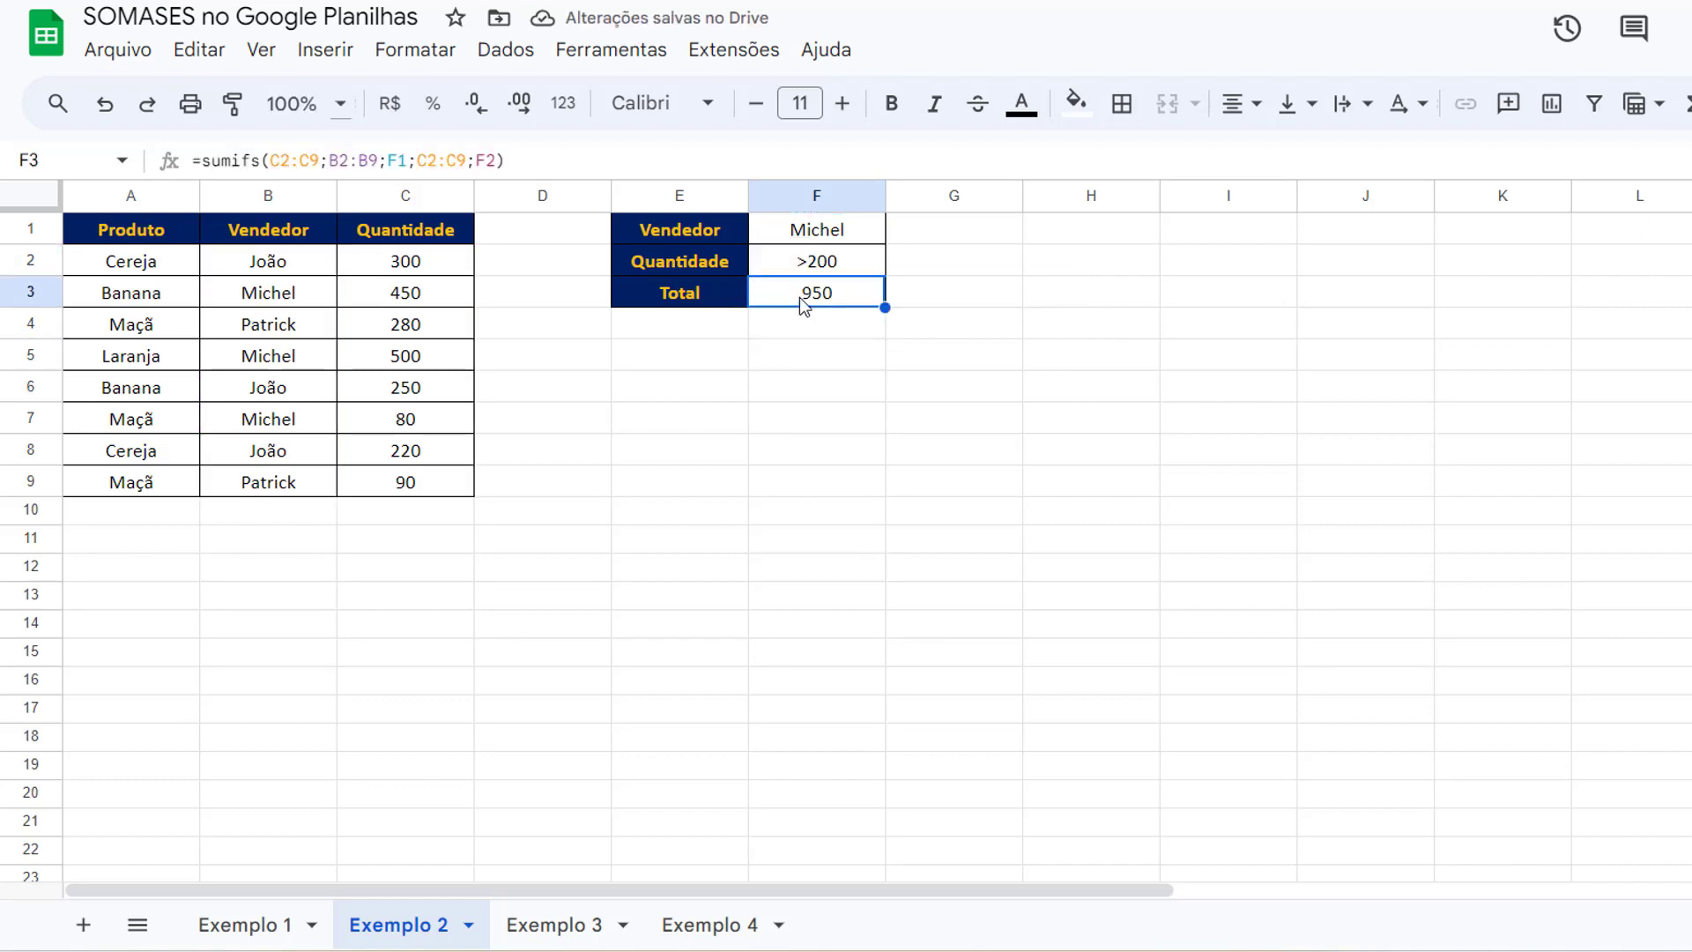
left_click(816, 233)
left_click(822, 267)
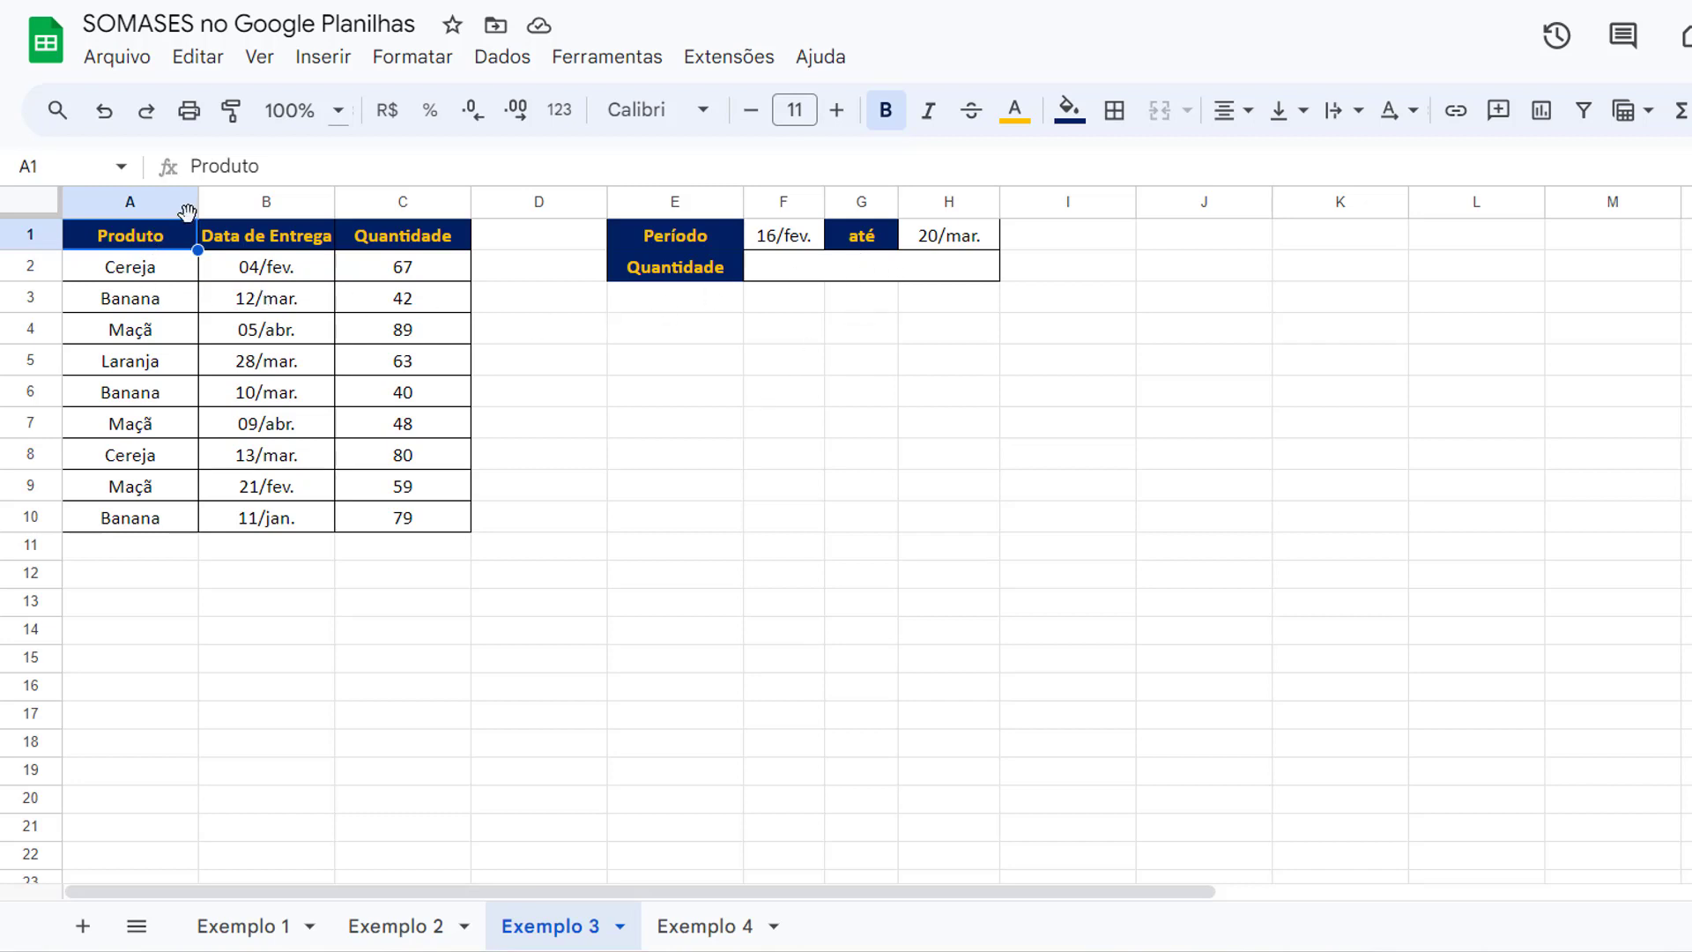
On the Exemplo 3 sheet, review the product, delivery date and quantity columns and widen period columns F and H
left_click(136, 206)
left_click(264, 202)
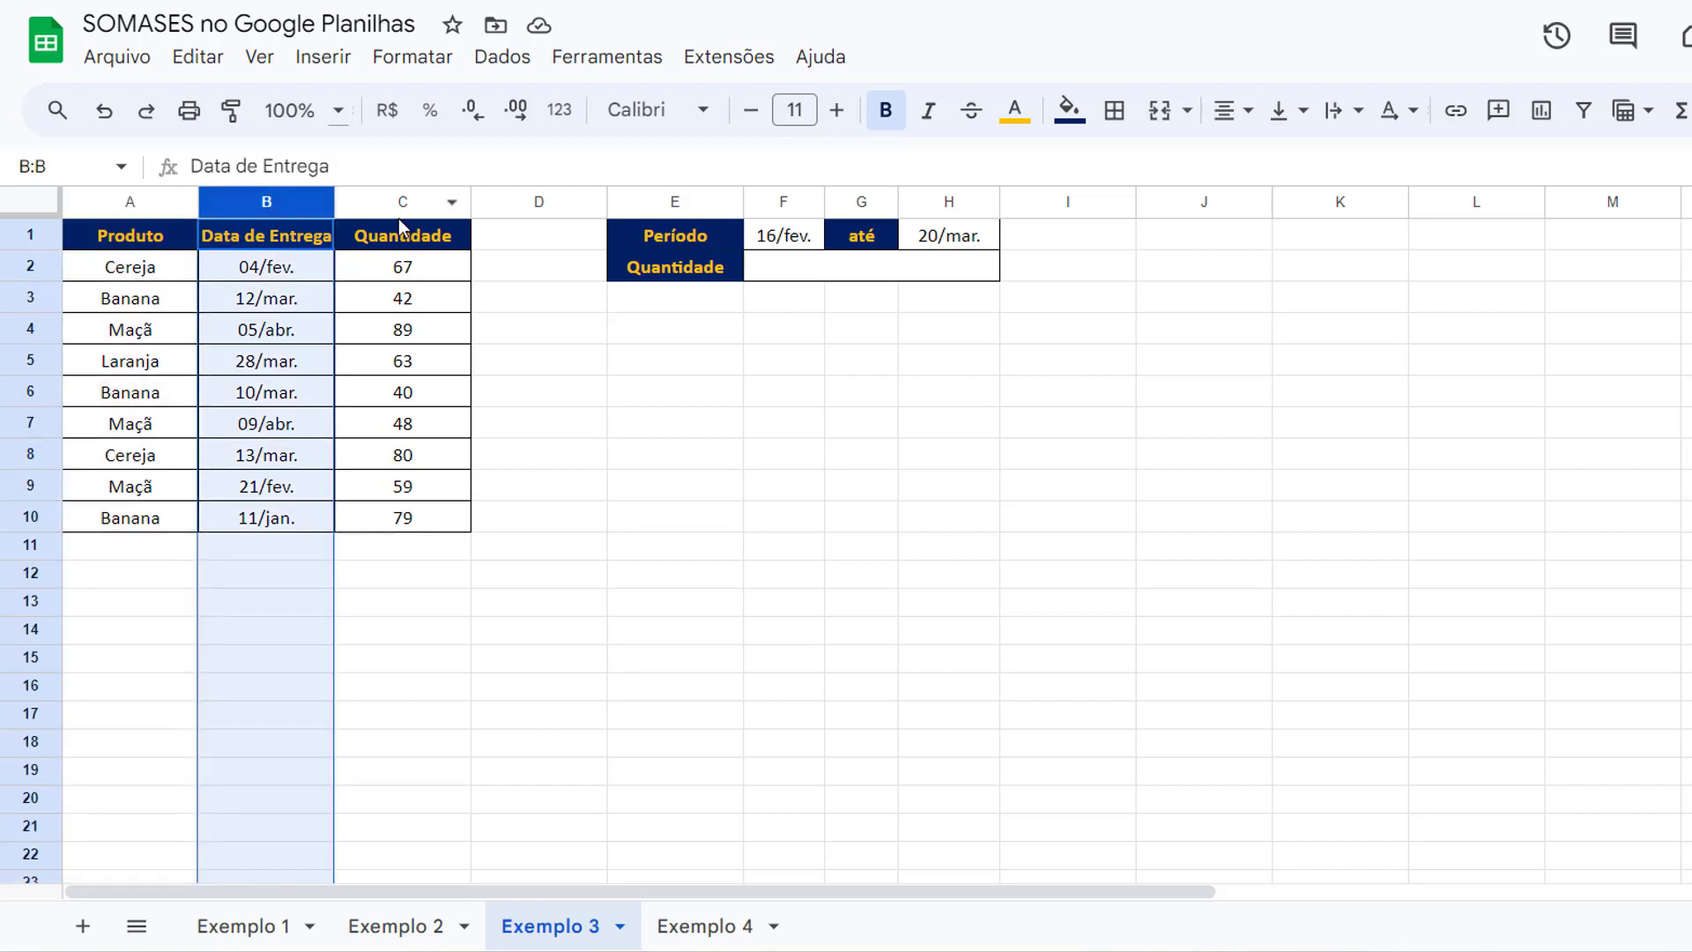
left_click(405, 205)
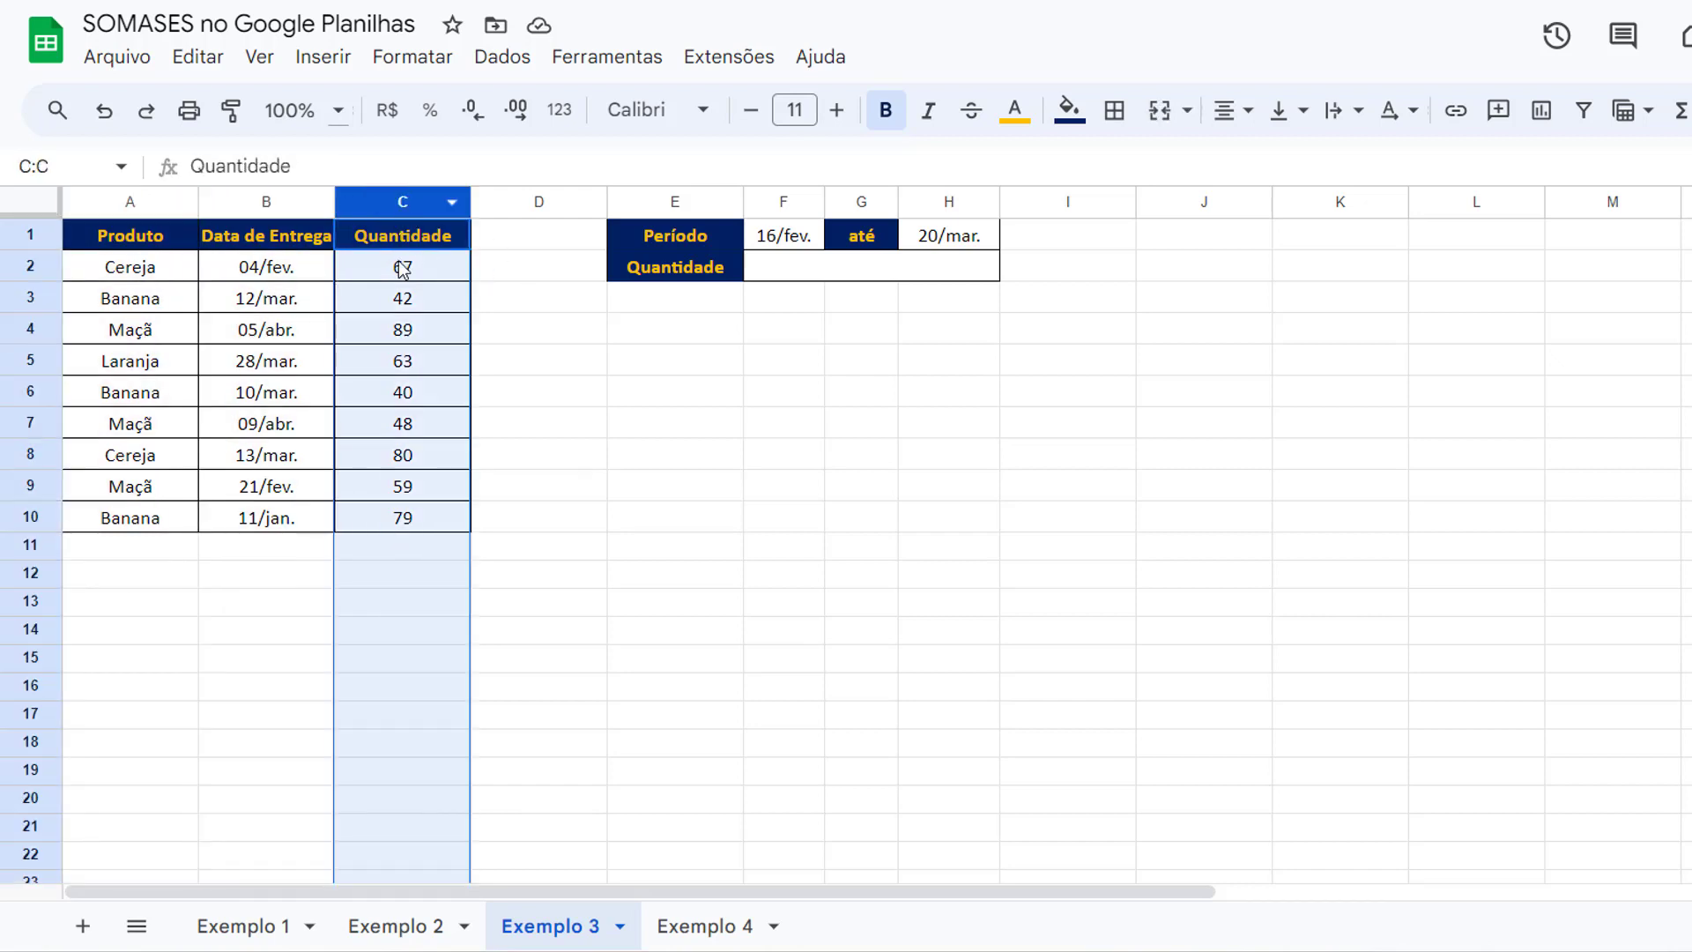
left_click(711, 368)
left_click(804, 236)
left_click_drag(825, 201, 854, 201)
left_click_drag(1028, 201, 1075, 201)
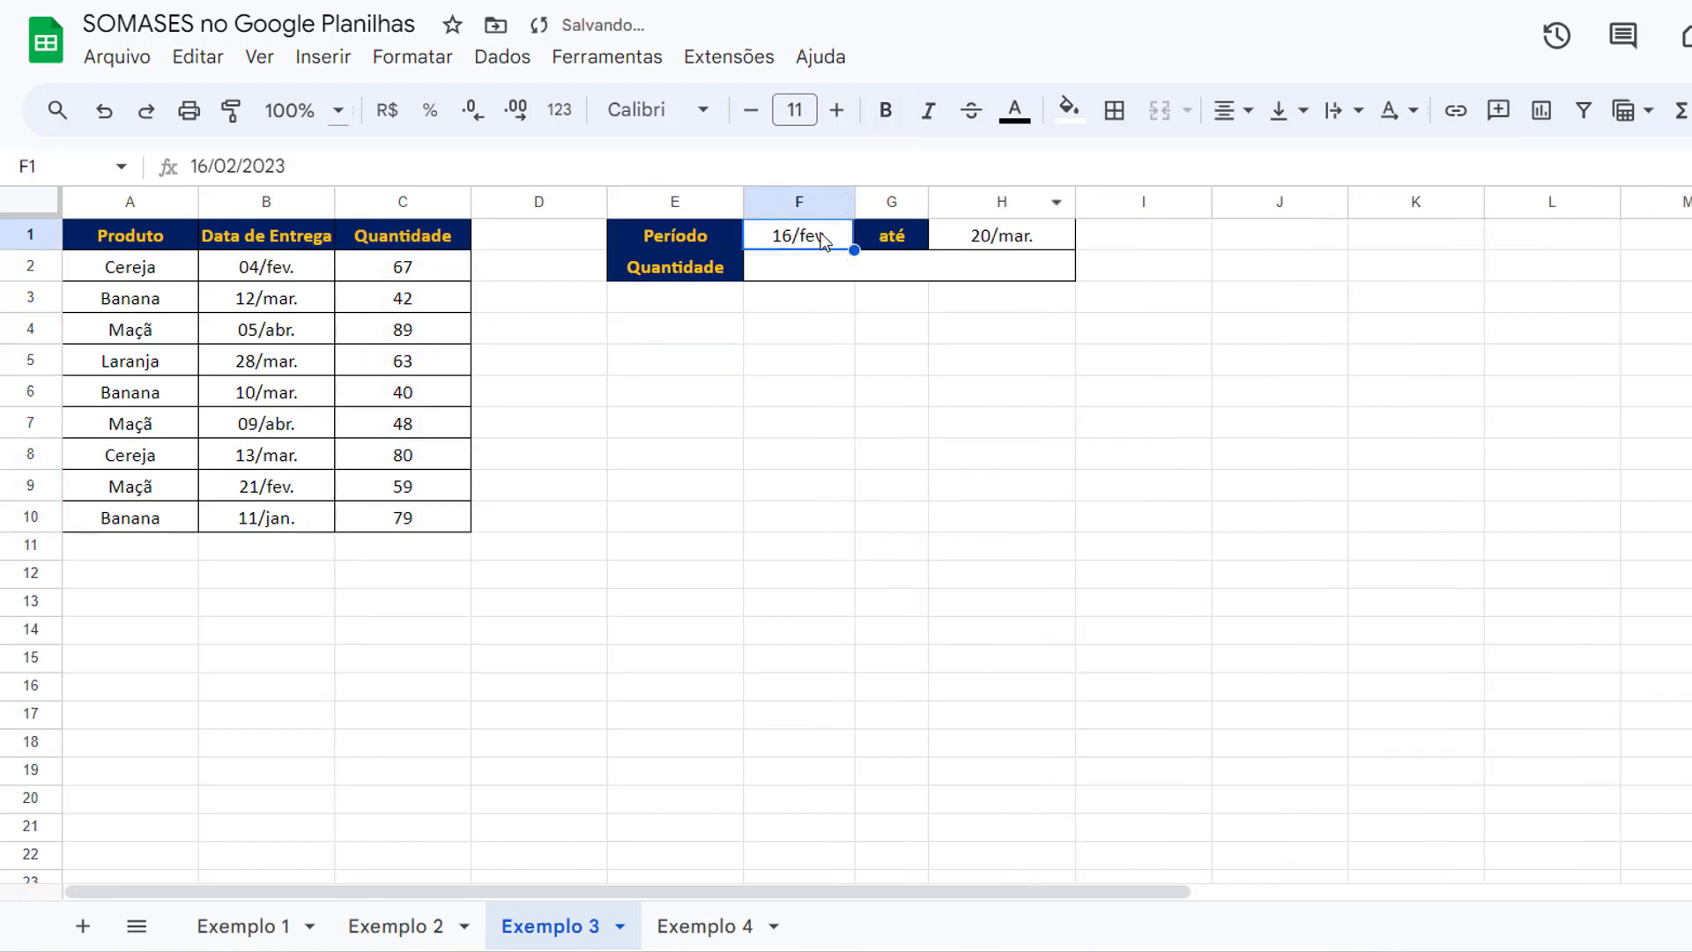
left_click(991, 234)
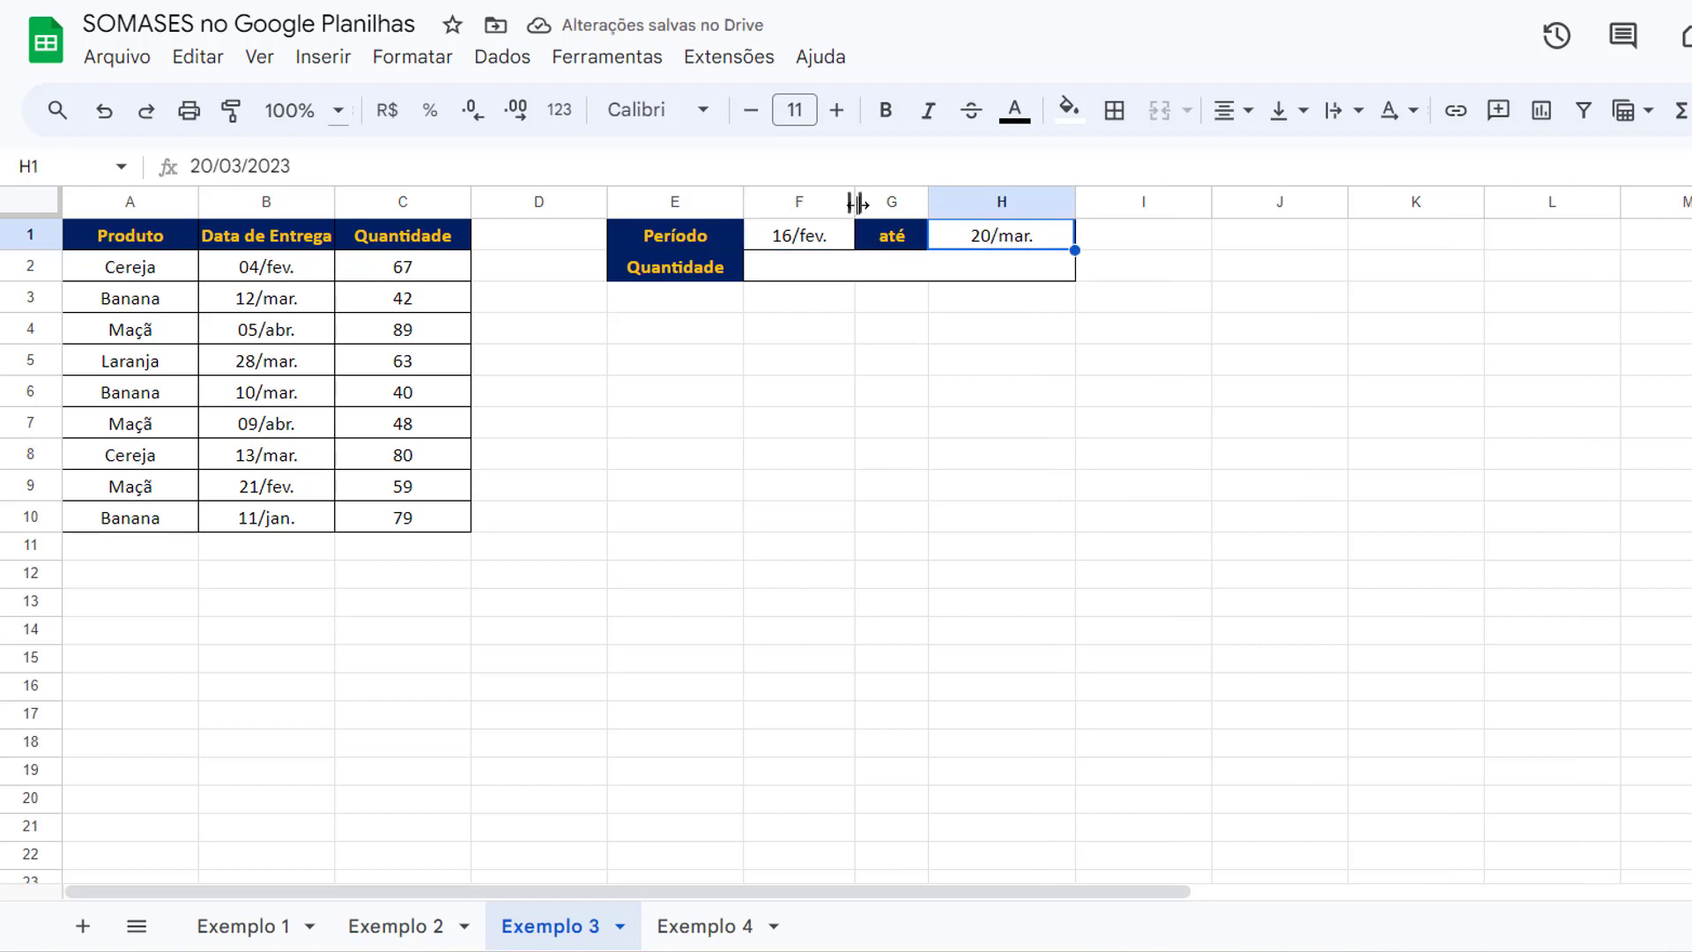
left_click_drag(856, 204, 894, 201)
Start a SUMIFS formula in the merged Quantidade cell F2:H2 with C2:C10 as the sum range
double_click(890, 271)
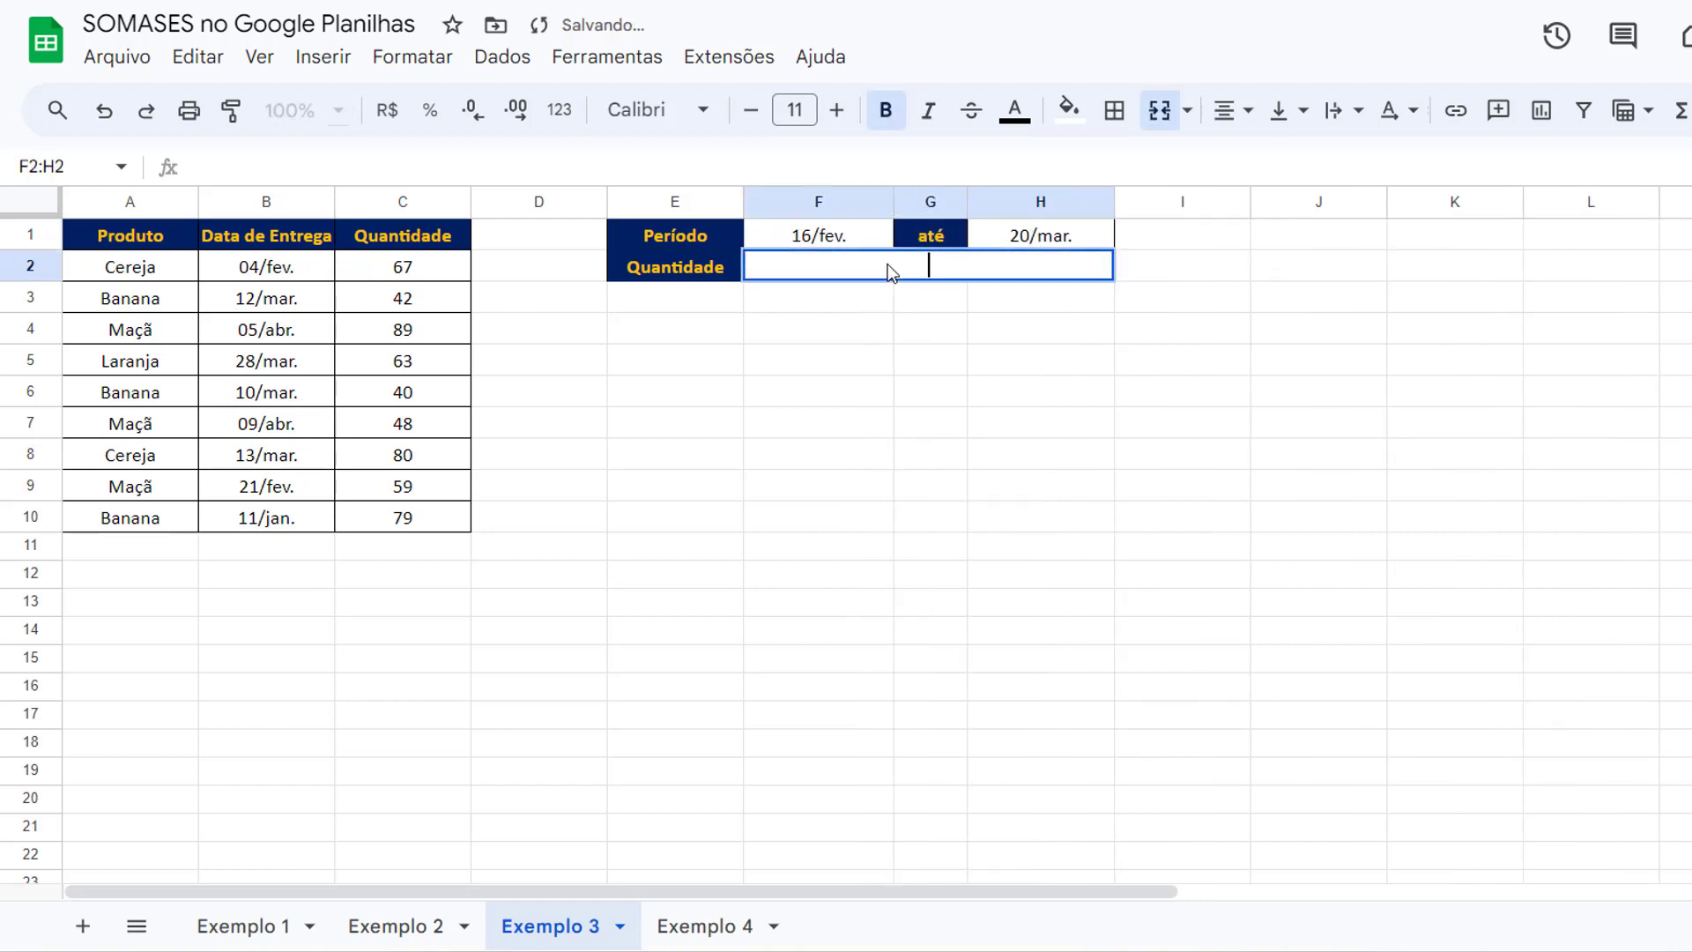
type("=")
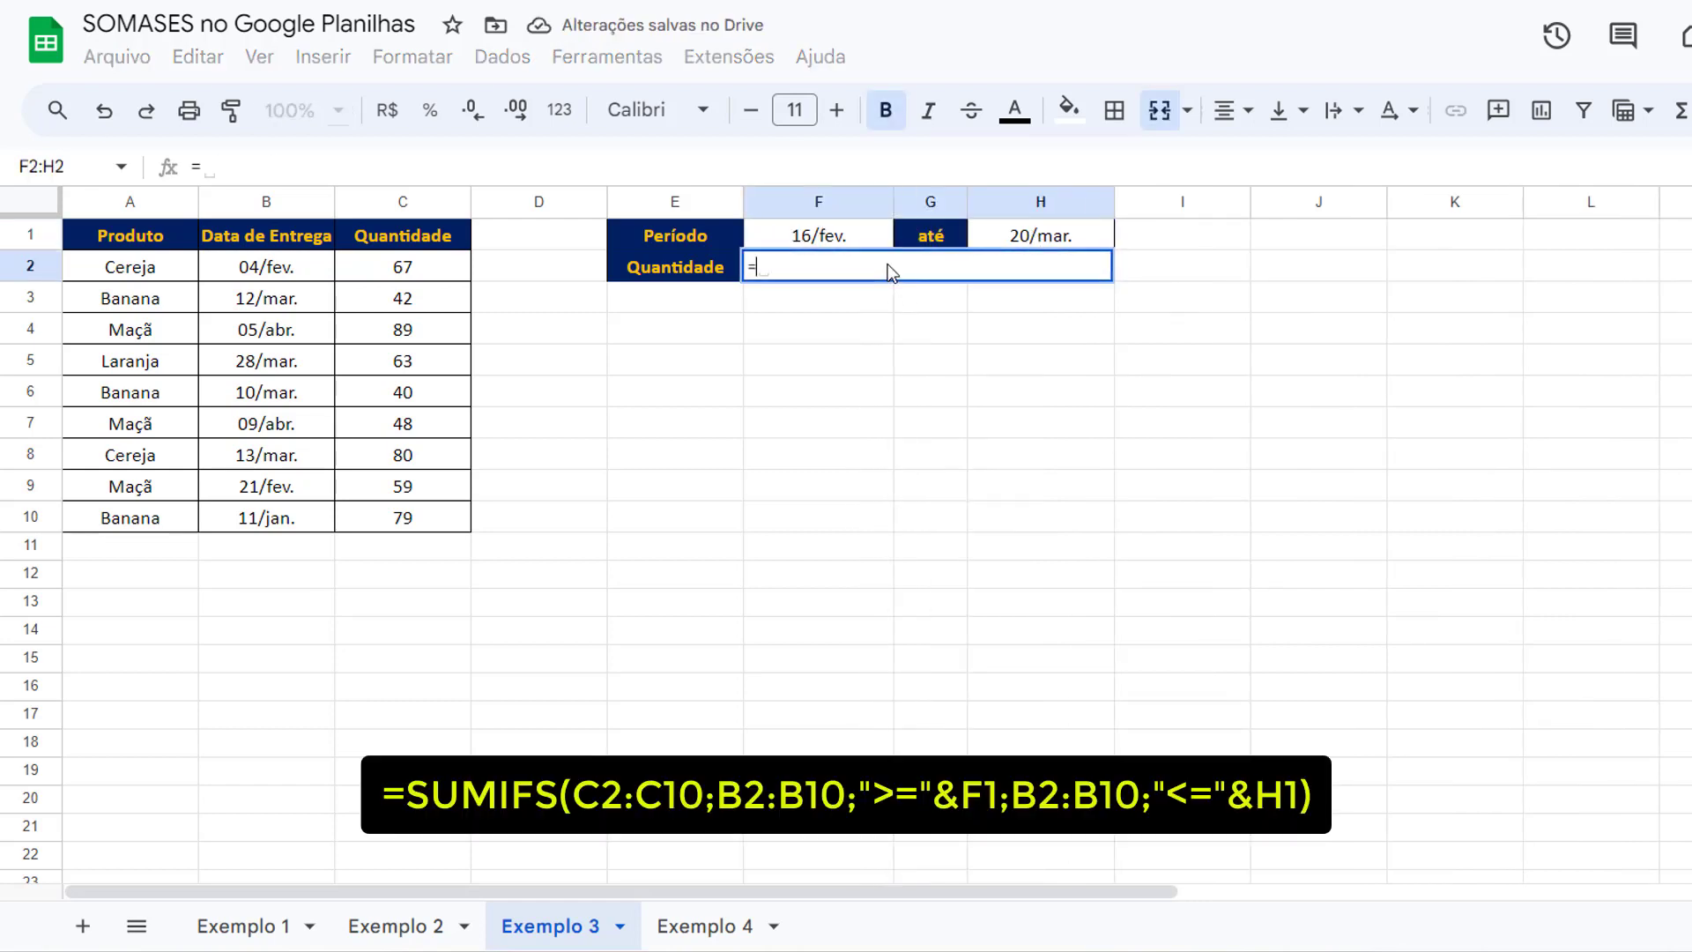
type("SUMIFS(")
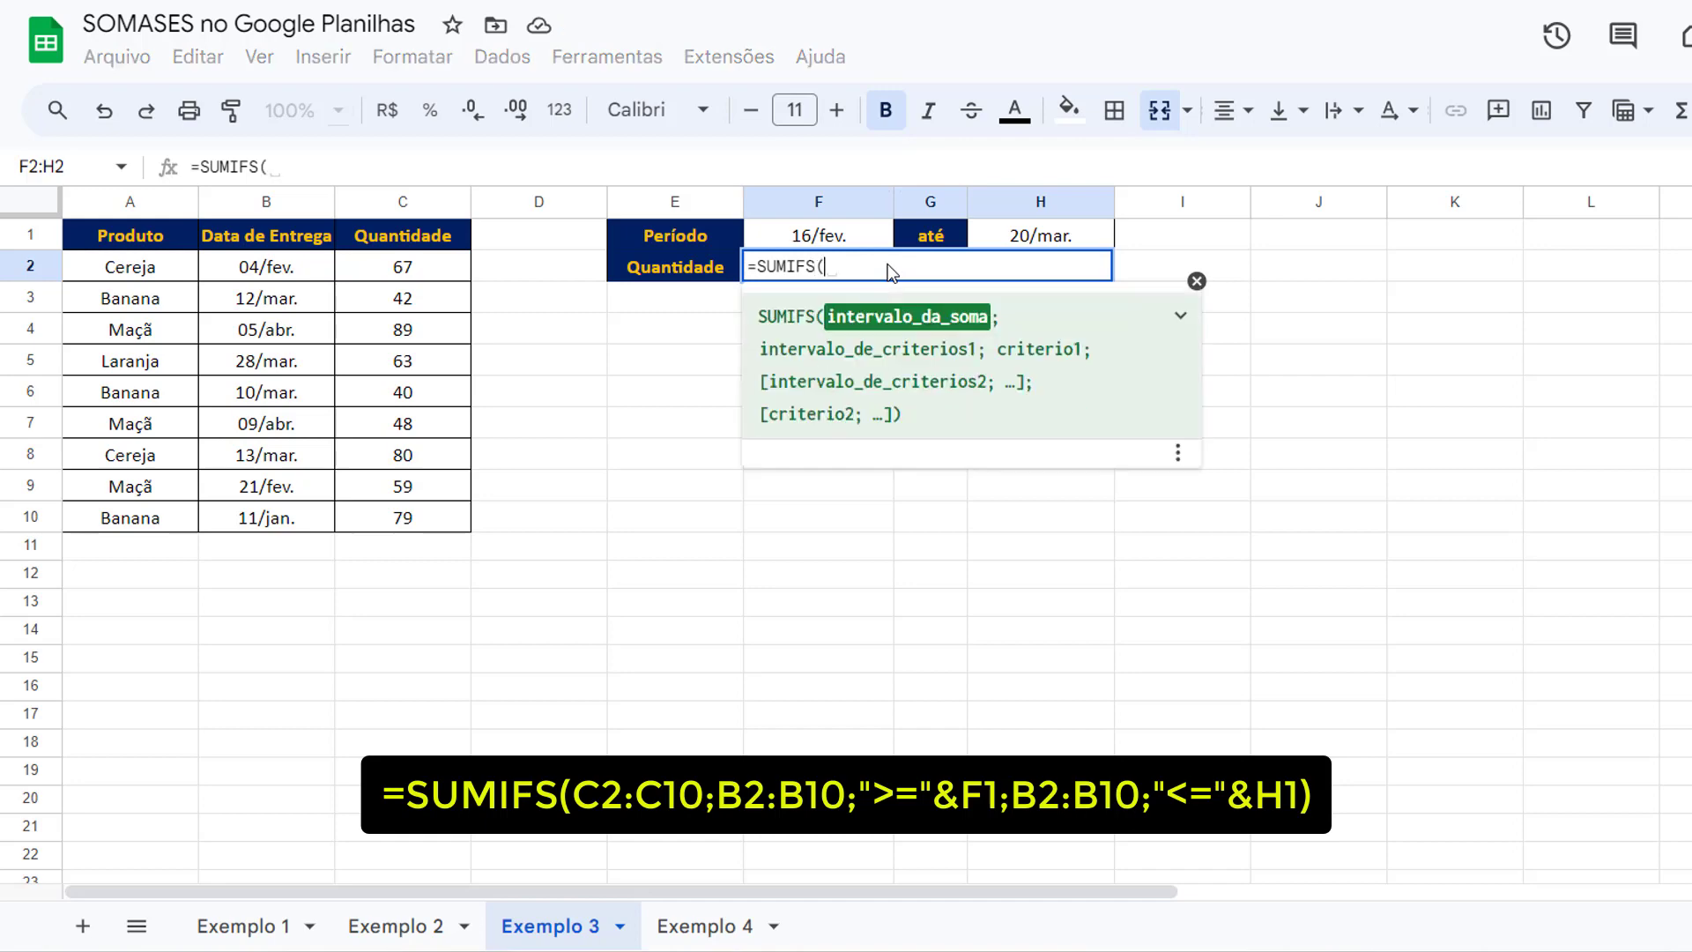
left_click_drag(420, 271, 406, 530)
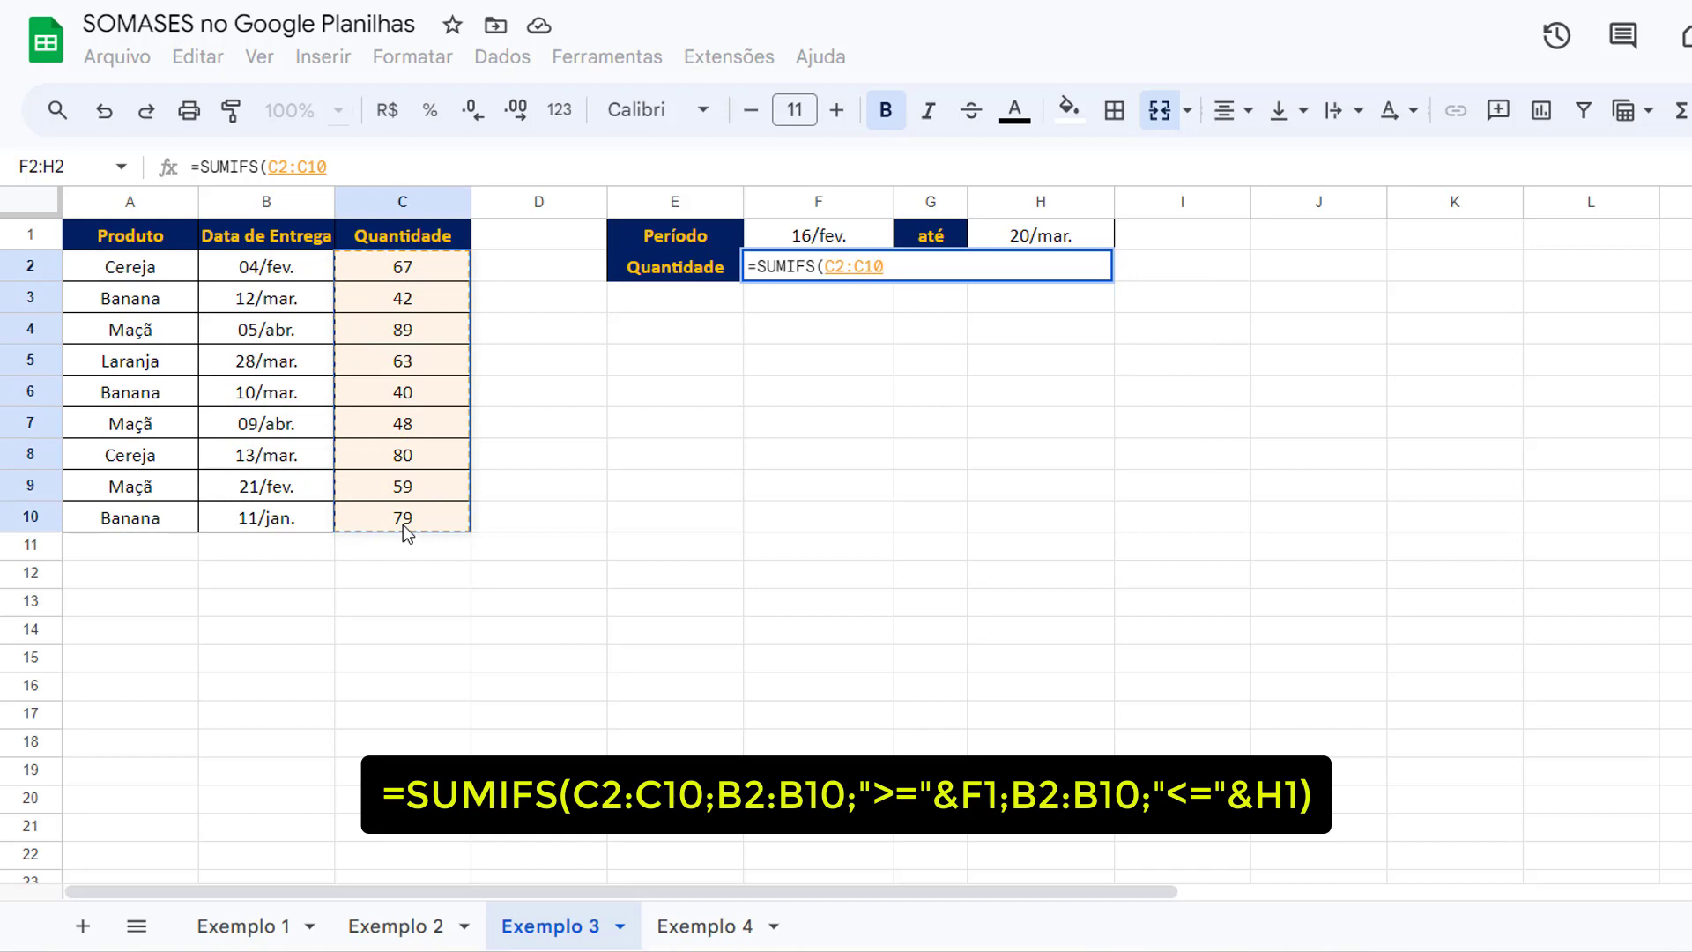
type(";")
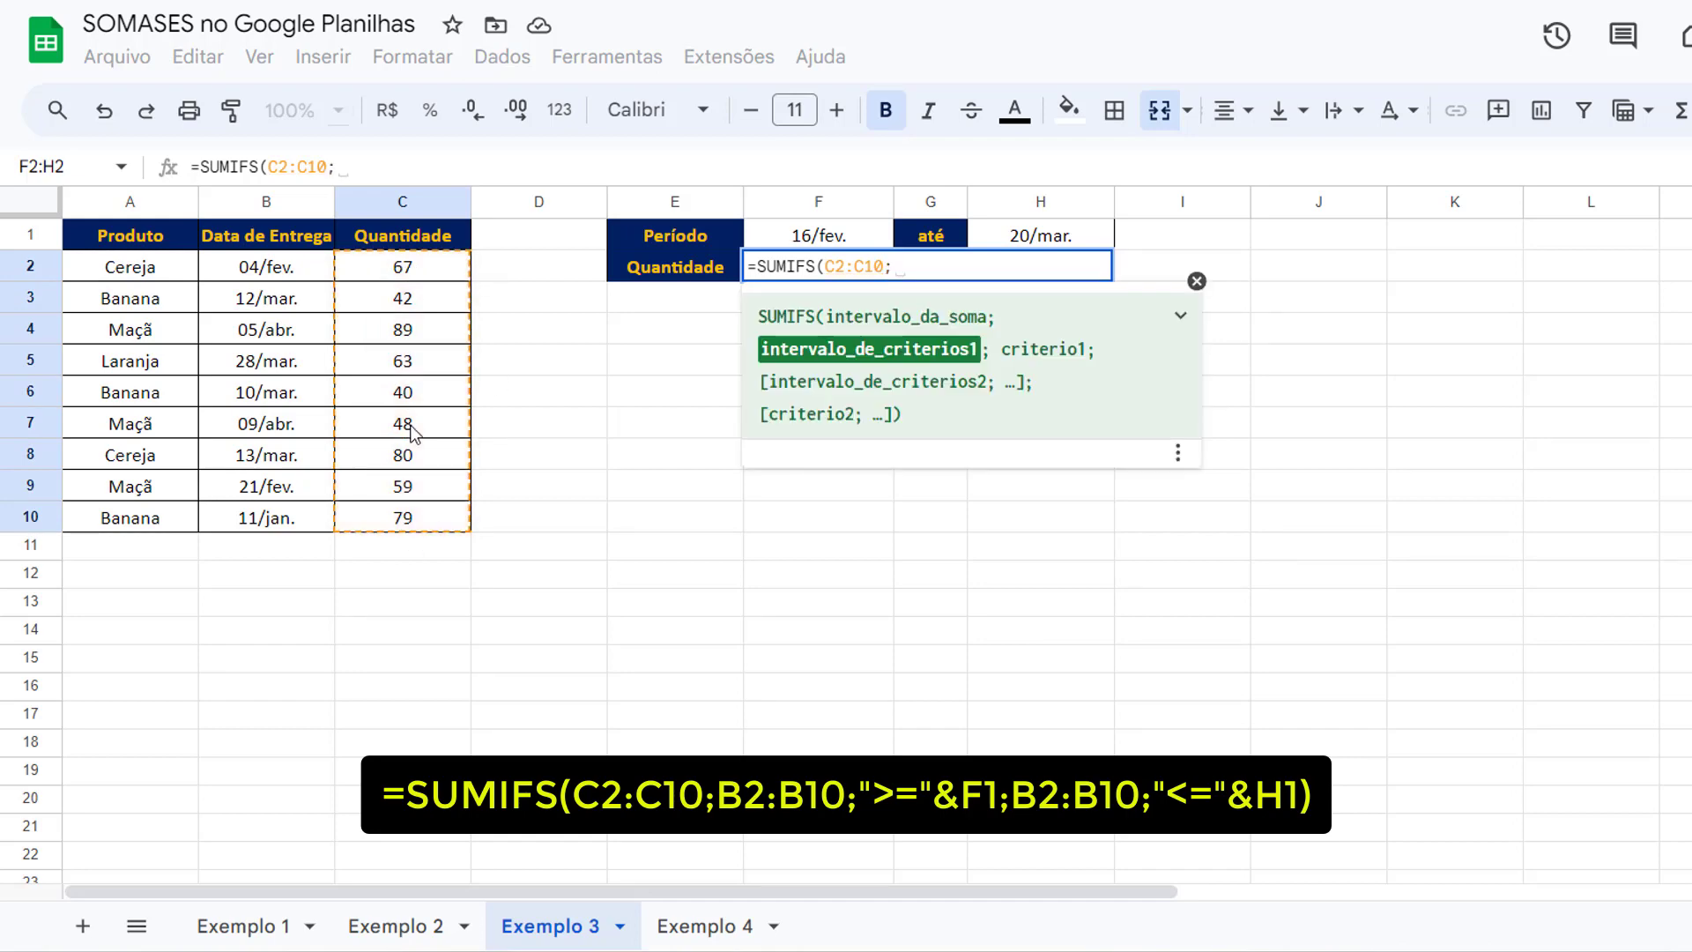
Add the start-date criterion to the SUMIFS formula, comparing delivery dates B2:B10 with ">="&F1
left_click_drag(301, 266, 278, 526)
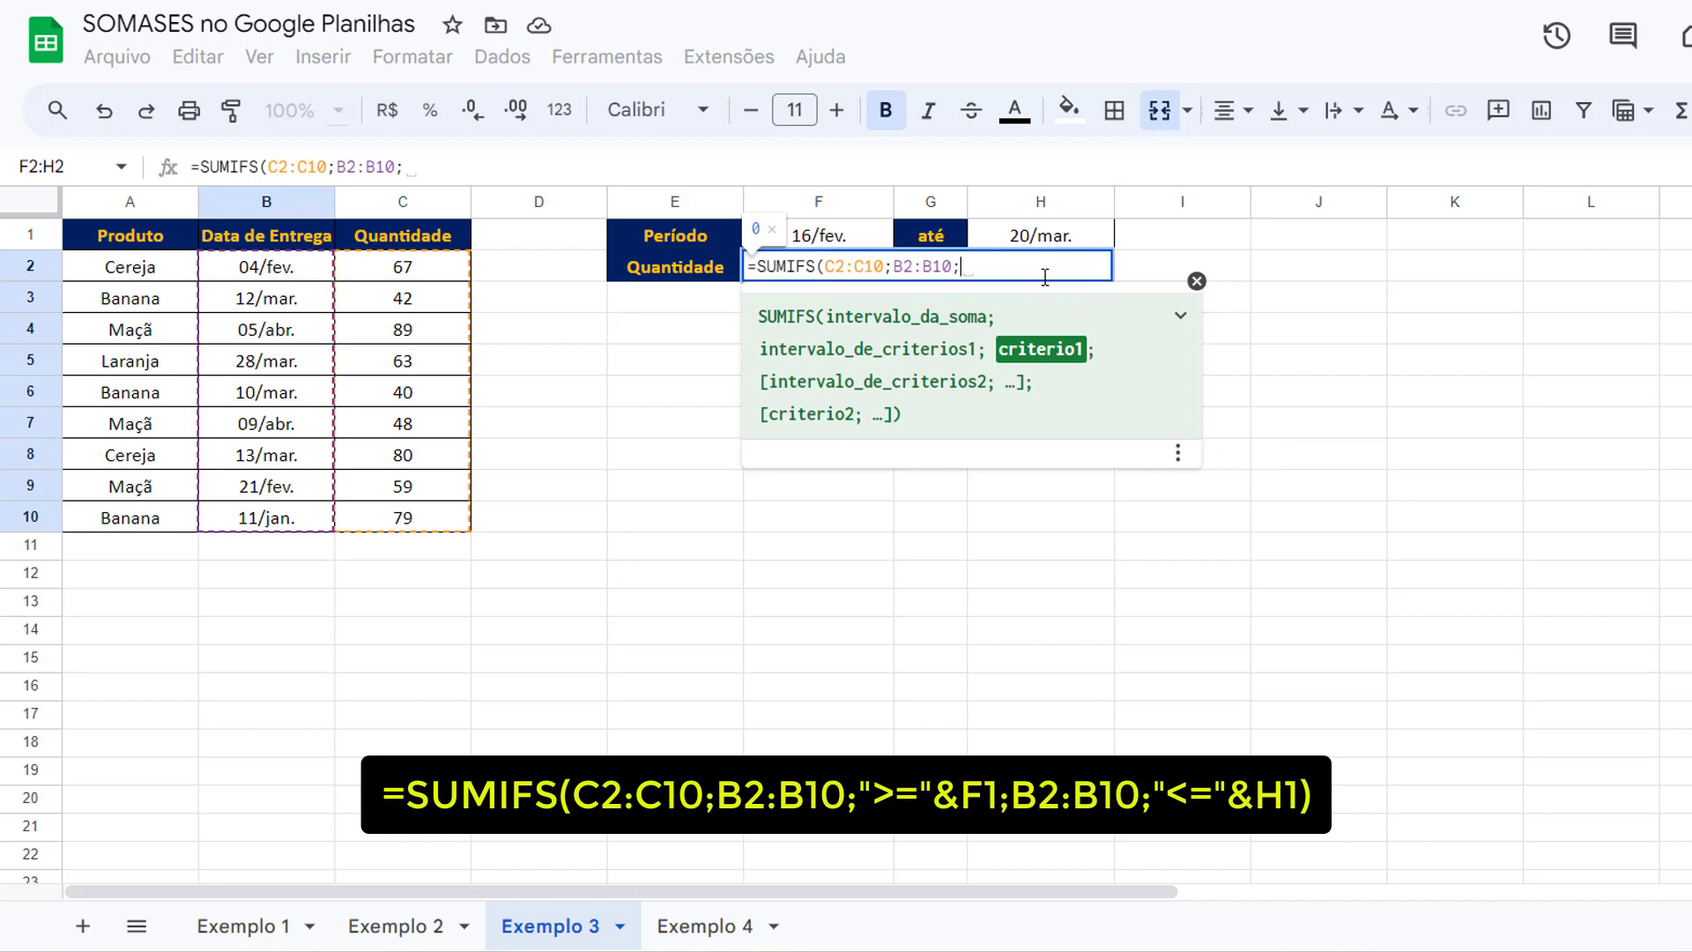
type("\">=")
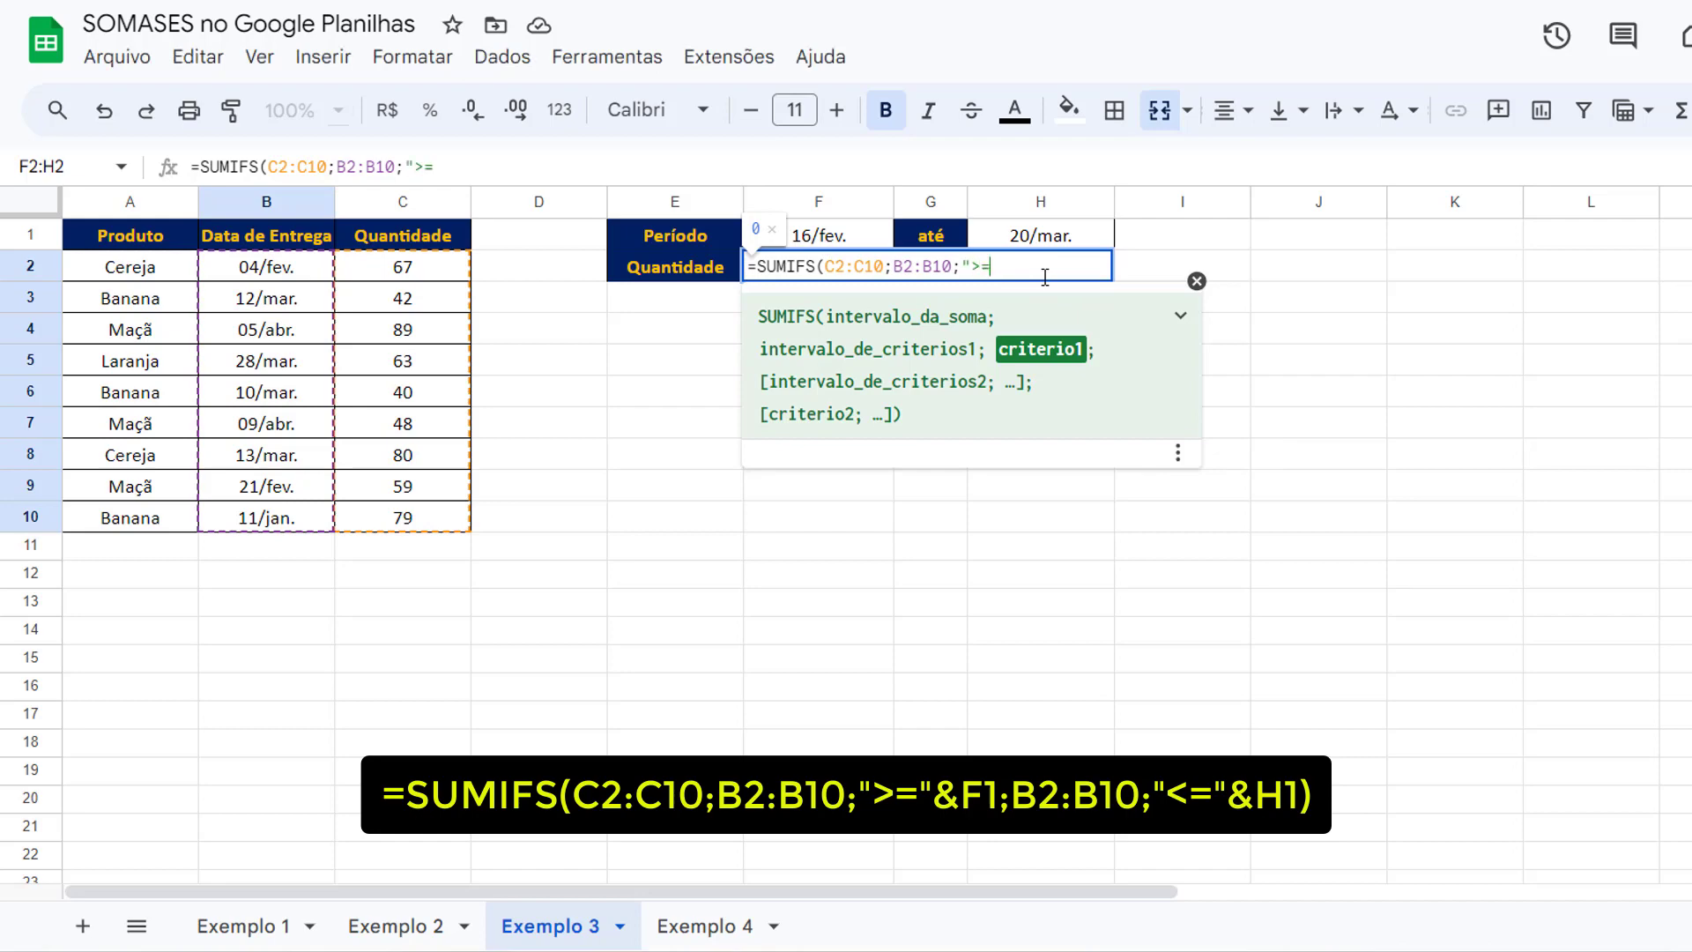
type("\"&")
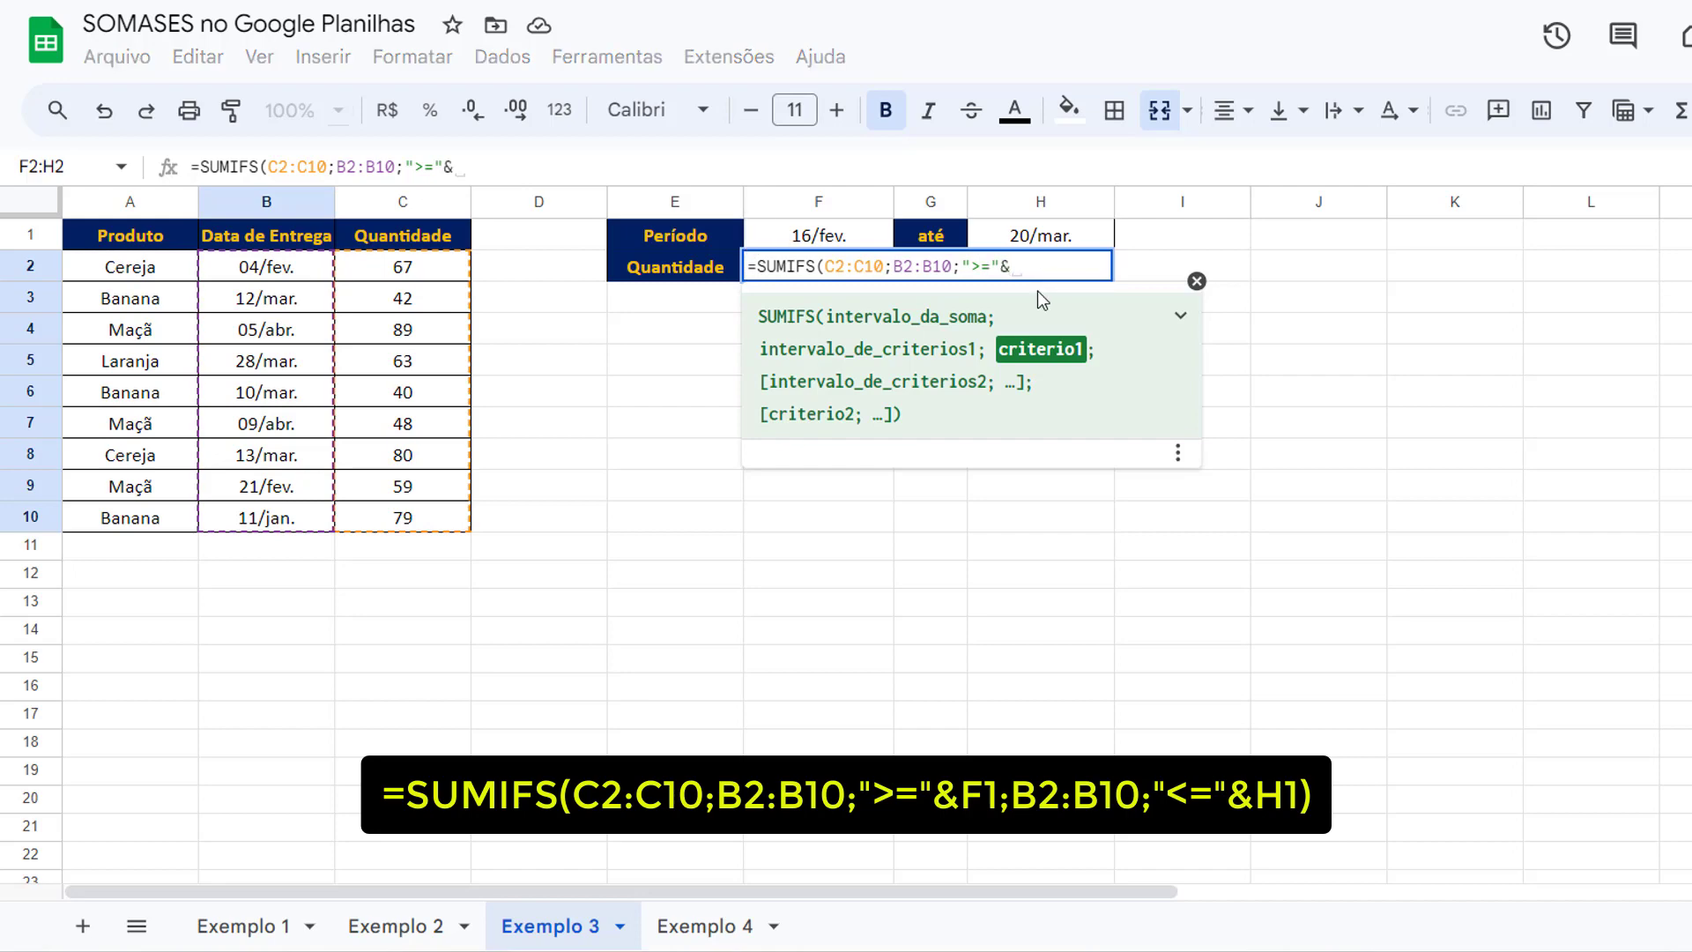
left_click(879, 238)
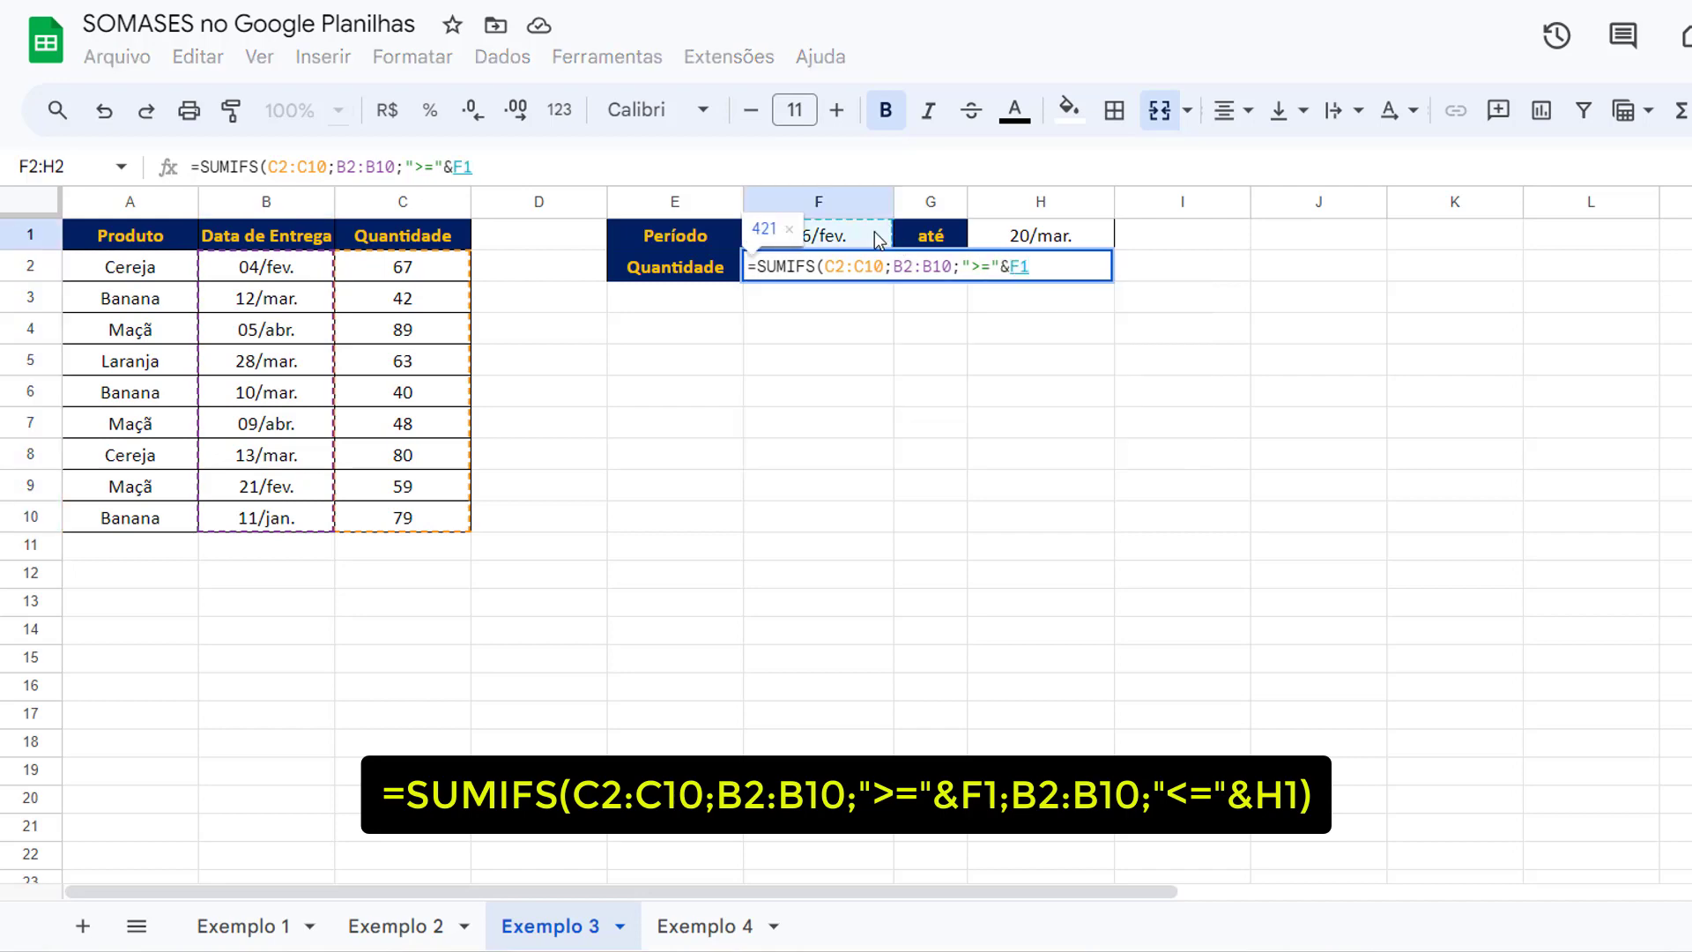
type(";")
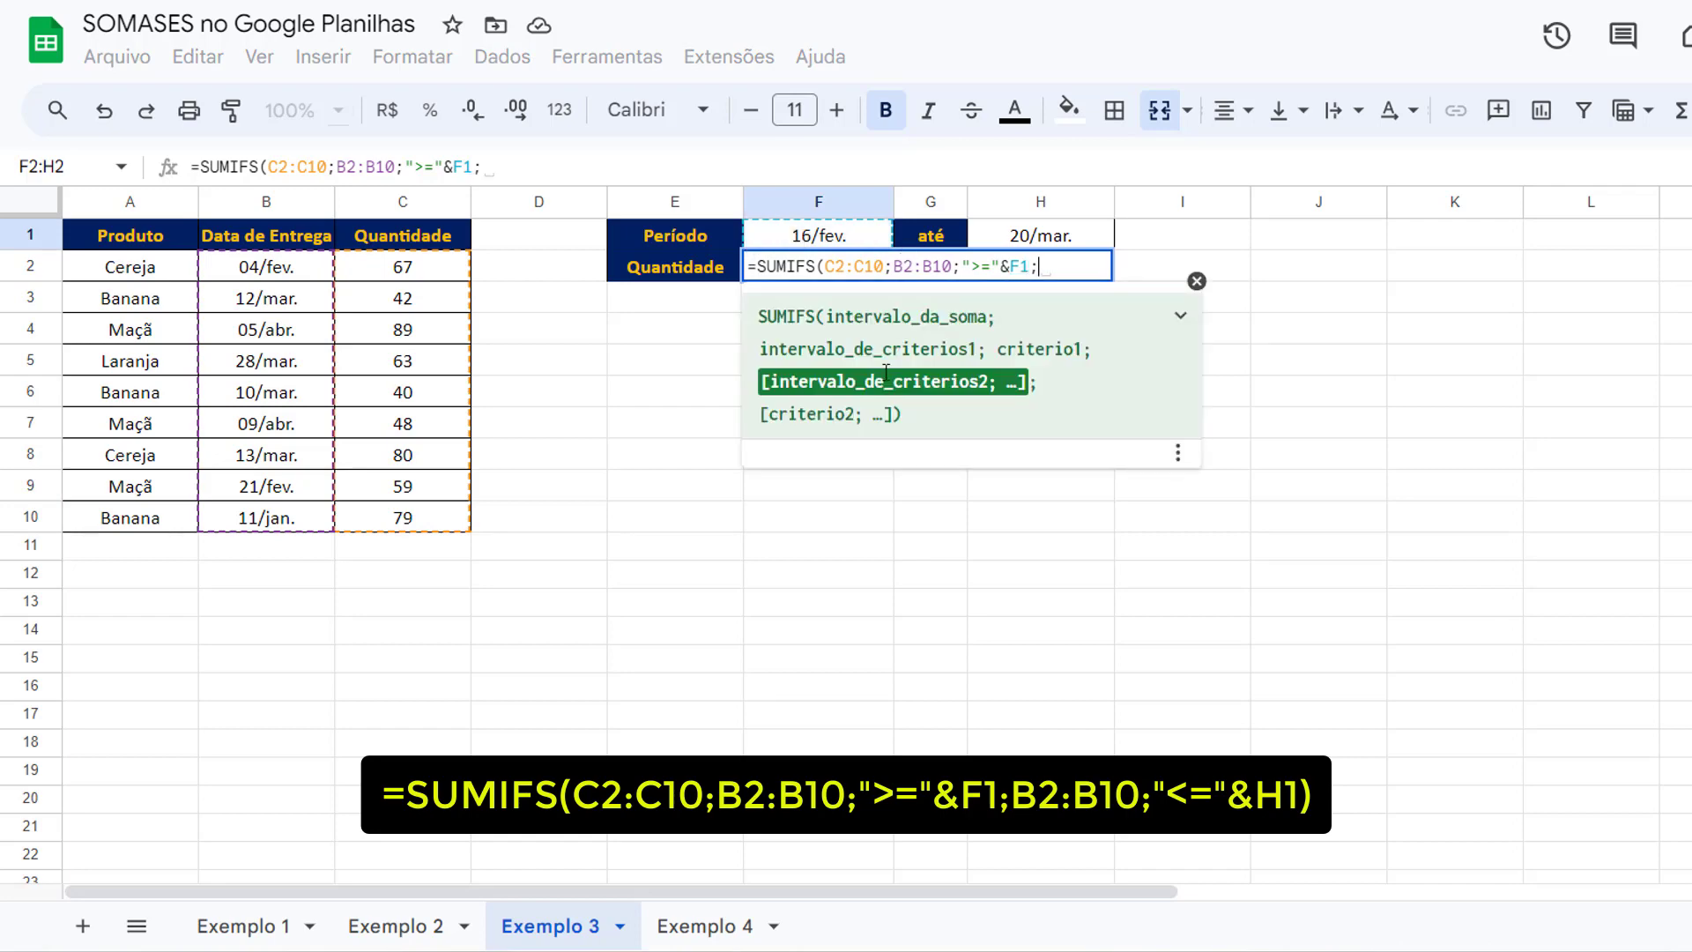
Complete the SUMIFS formula with the end-date criterion B2:B10 and "<="&H1, and check it against the period cells
left_click_drag(267, 266, 261, 518)
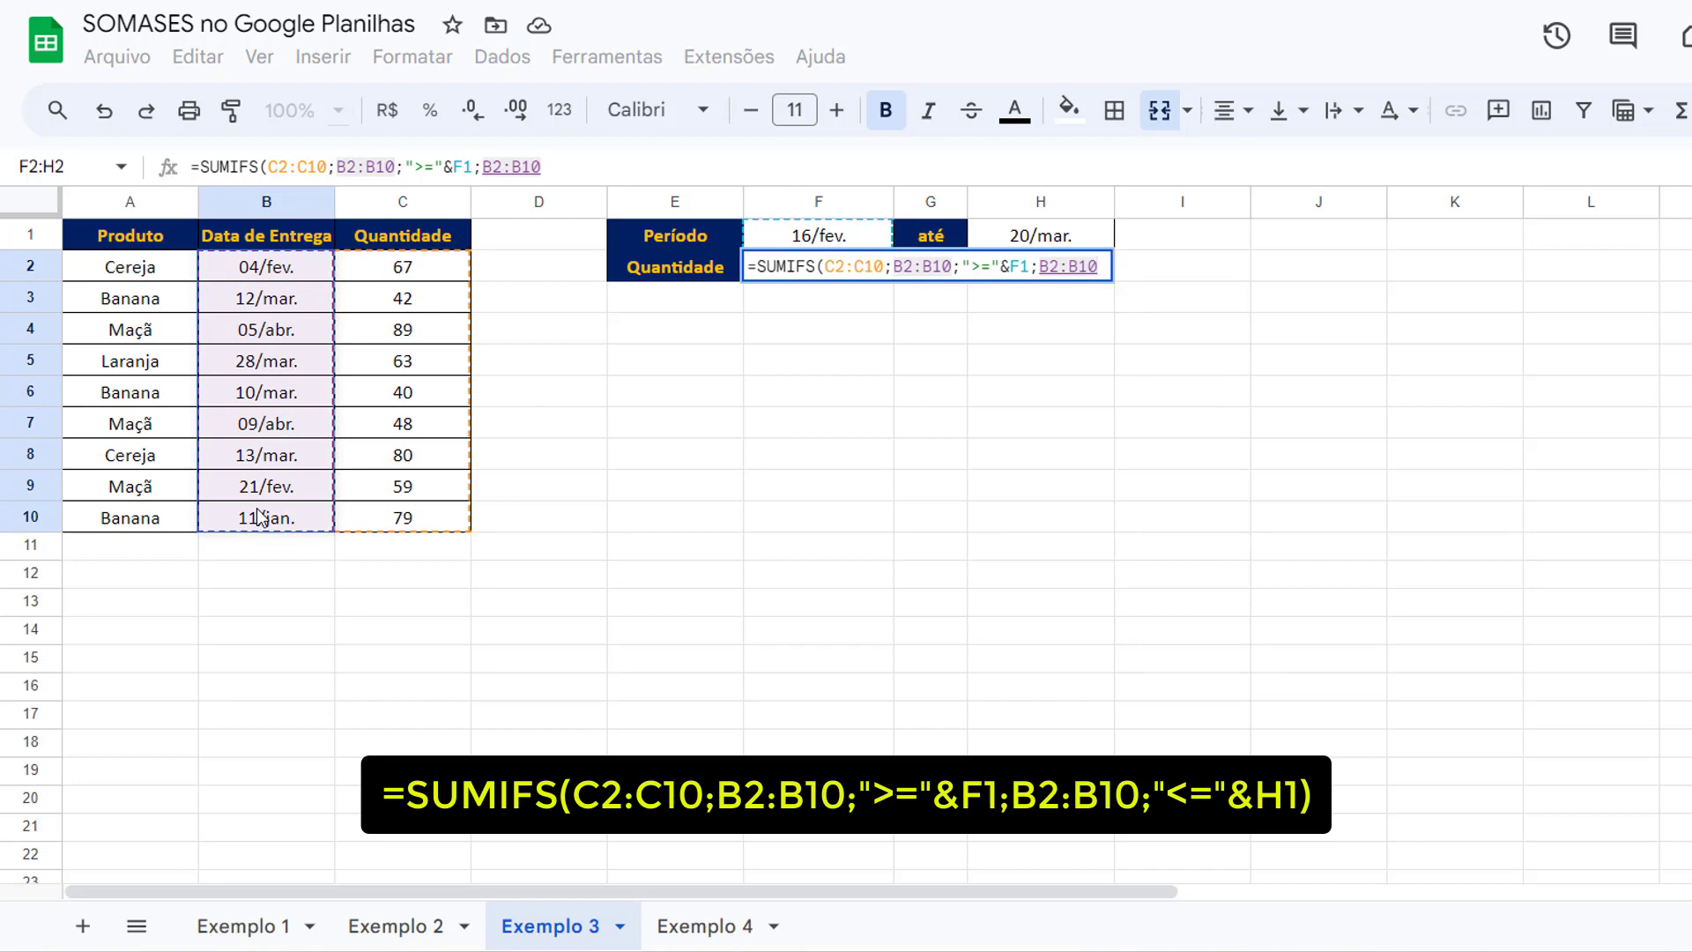
type(";")
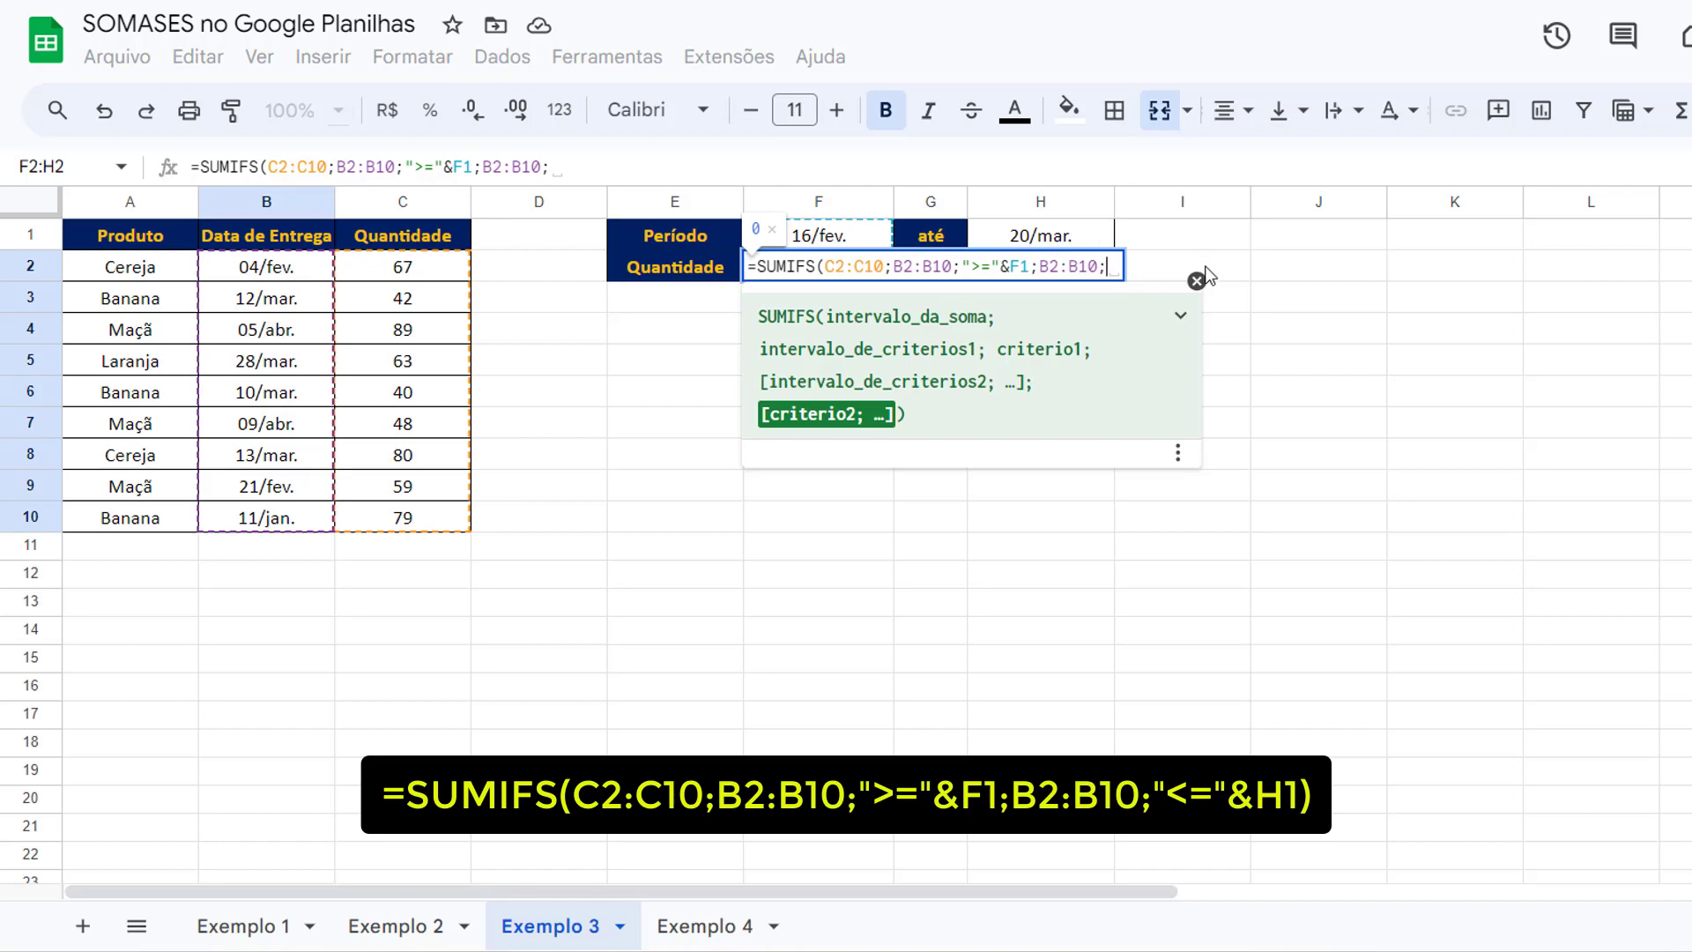
type("\"")
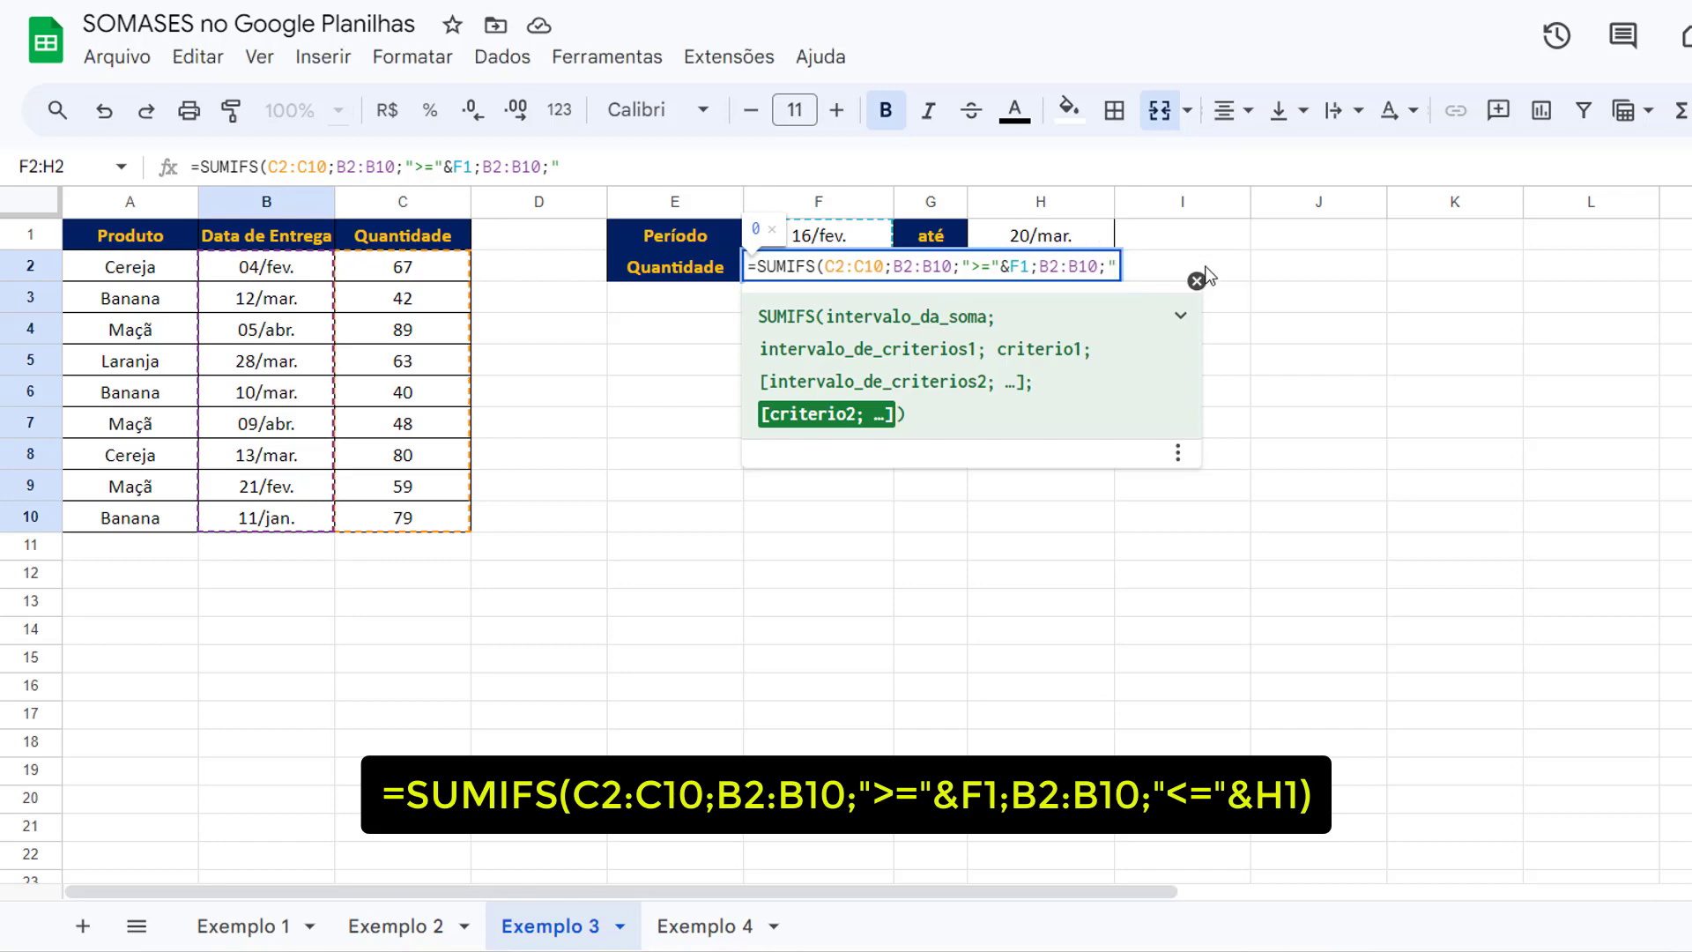
type("<=\"&")
left_click(1037, 242)
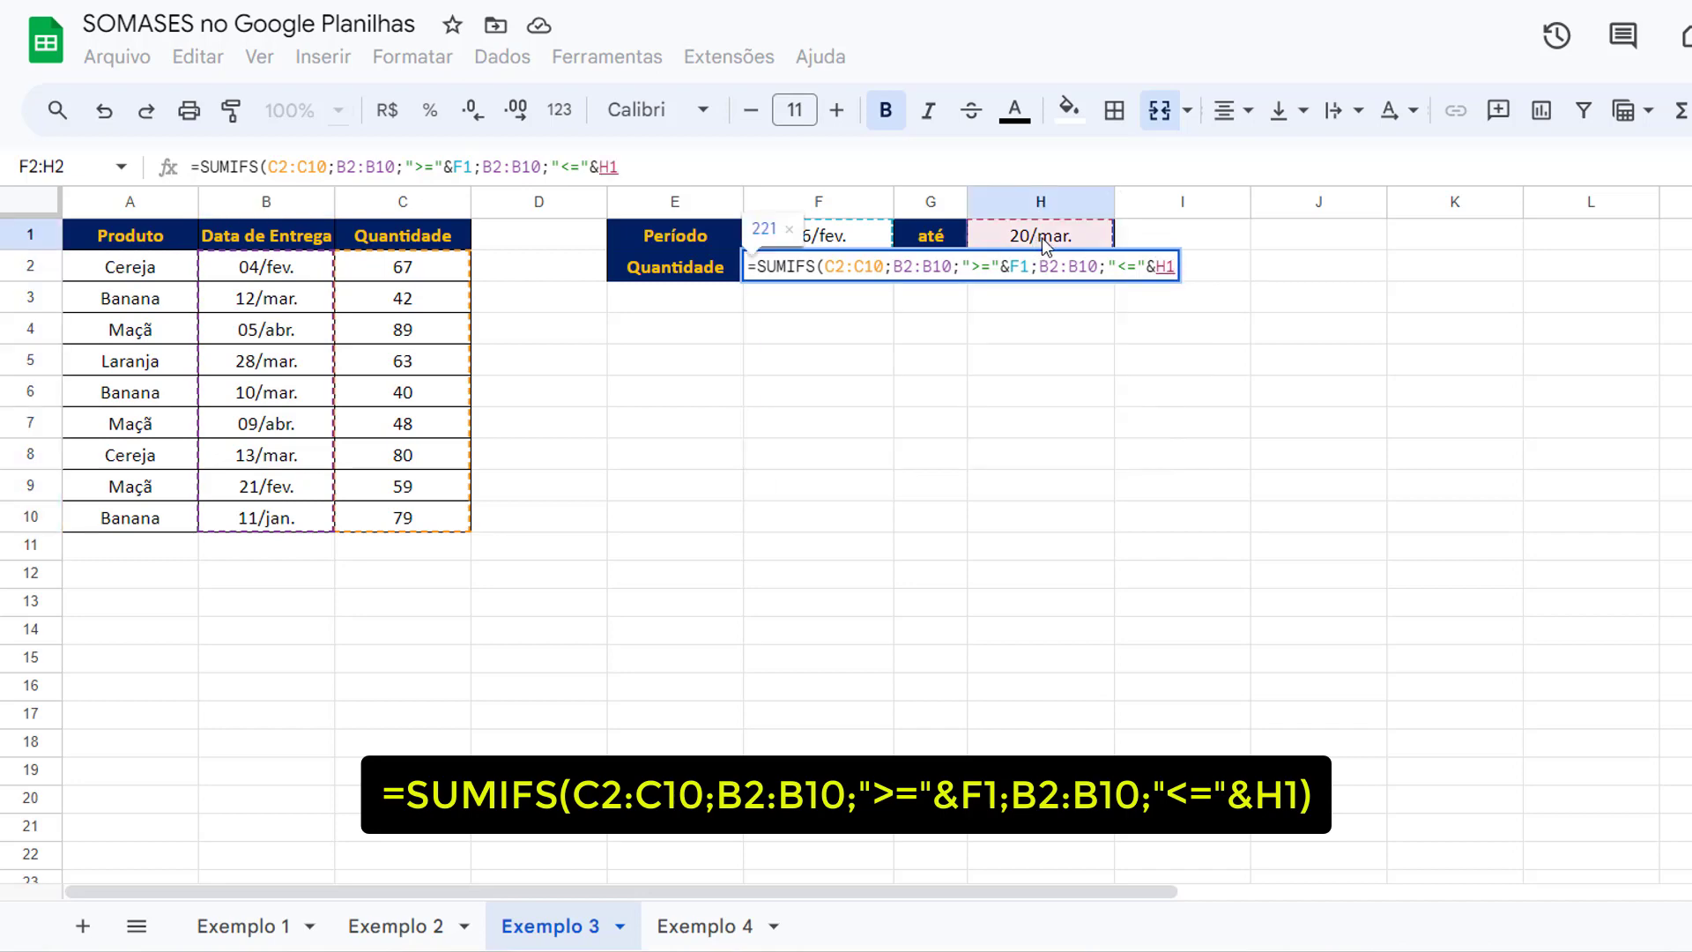
type(")")
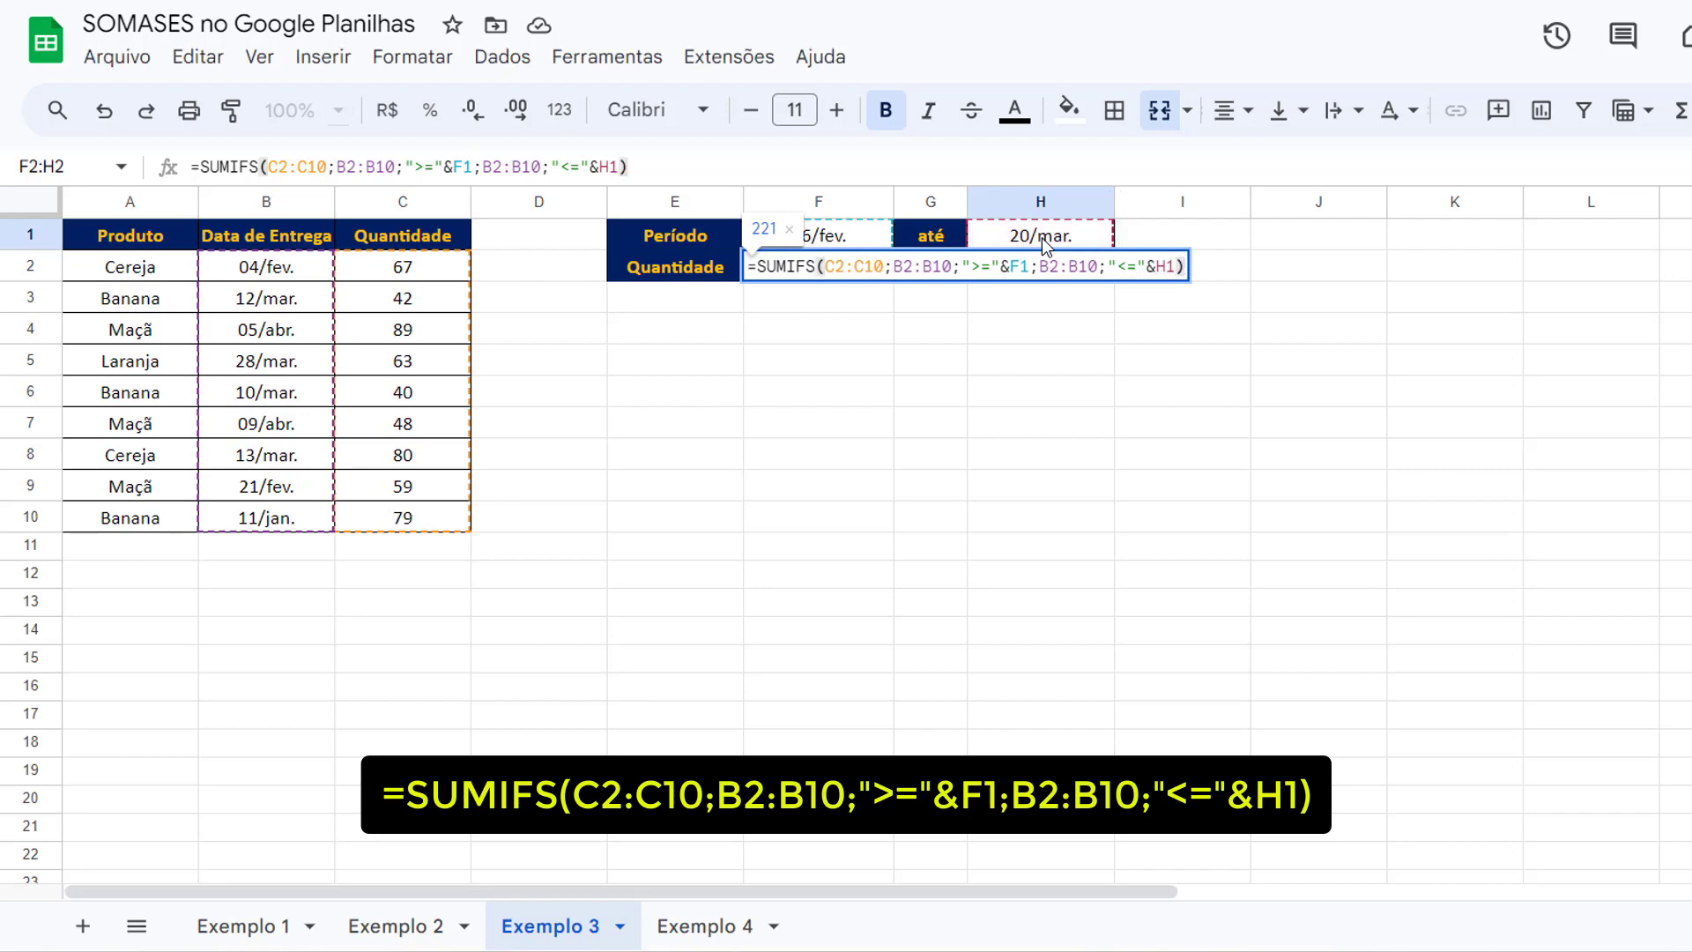
key("Return")
left_click(943, 270)
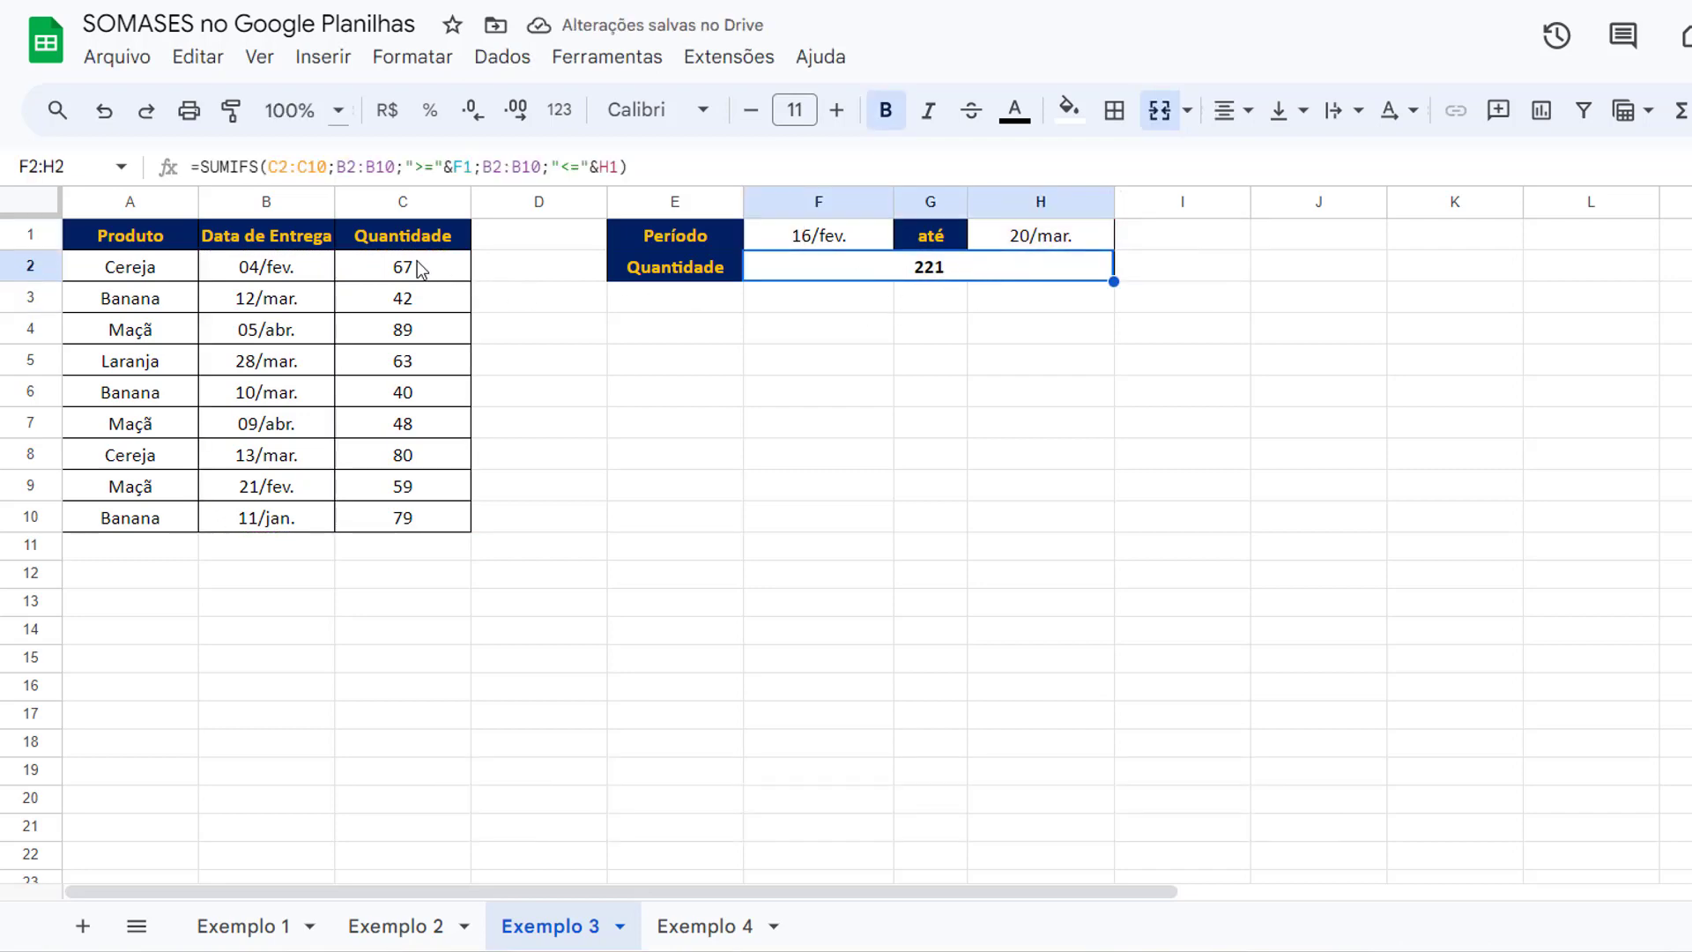
left_click(844, 236)
left_click(978, 233)
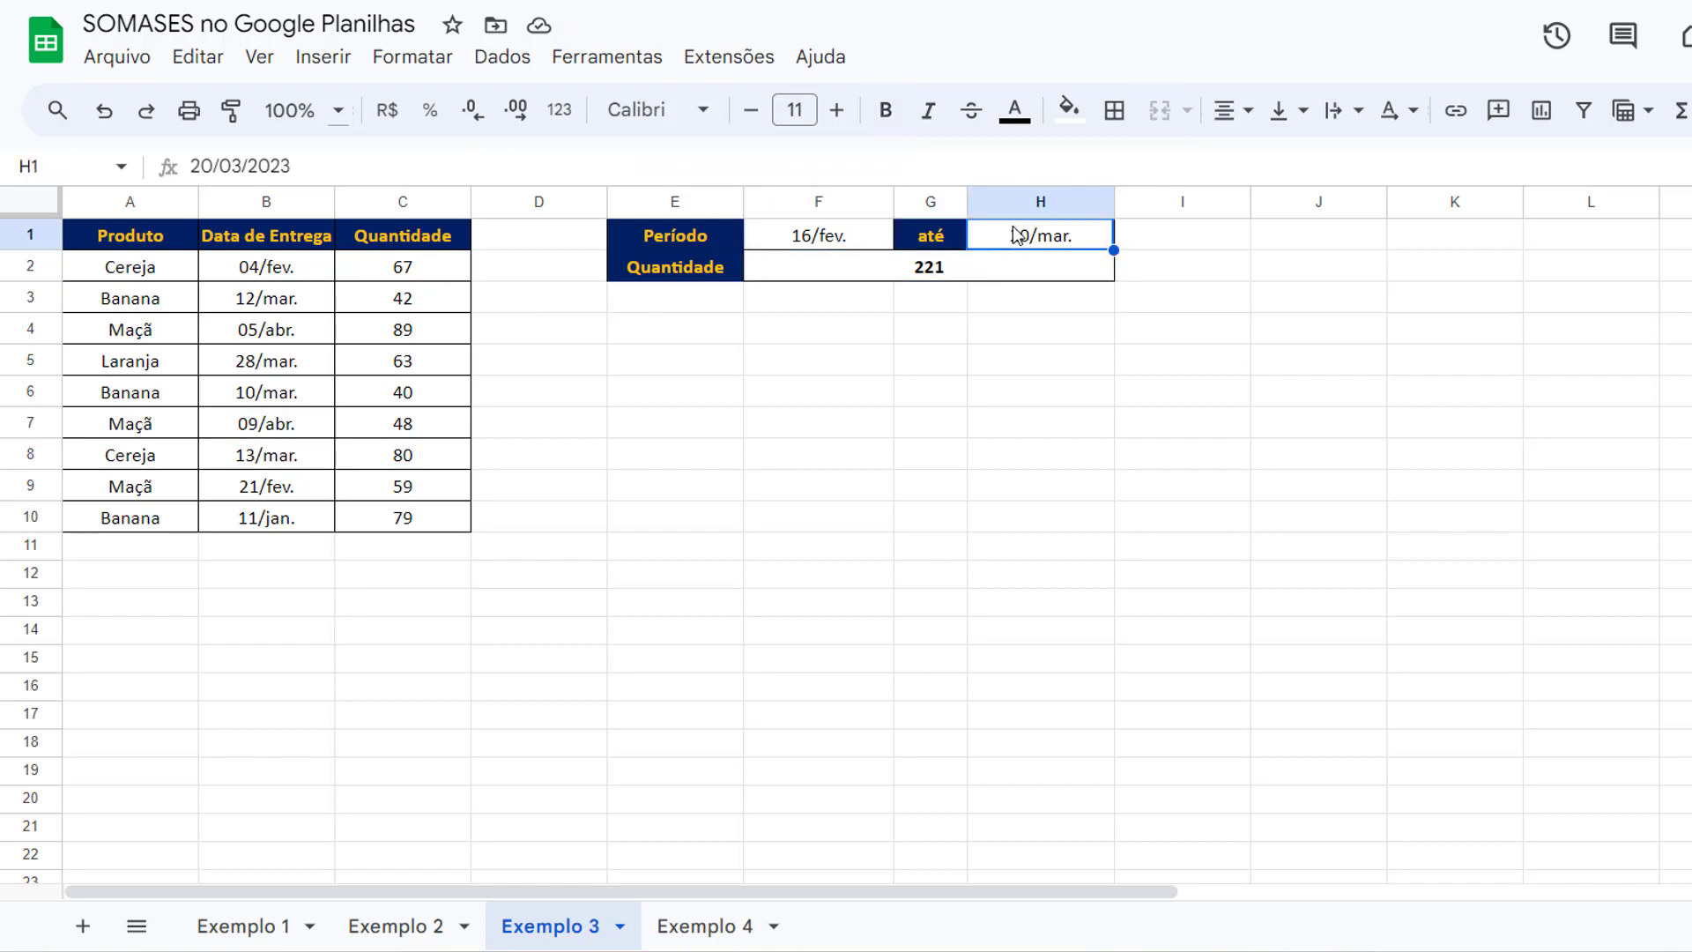
left_click(835, 235)
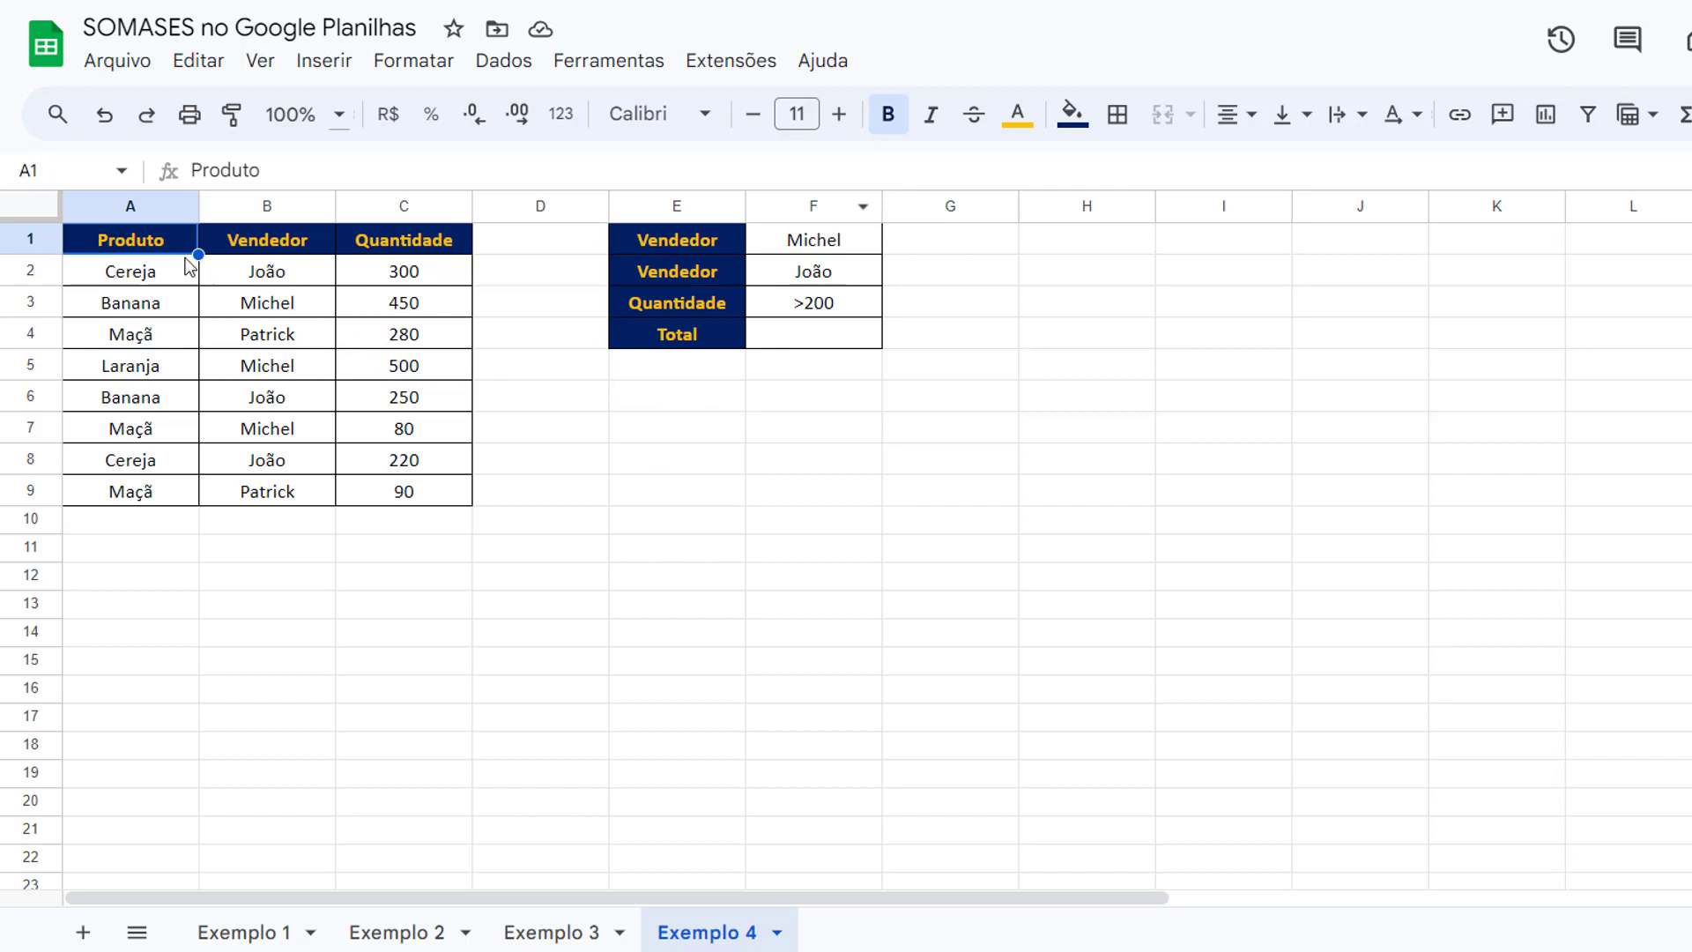
On the Exemplo 4 sheet, review the data table A1:C9, widen column F and inspect the two seller criteria in F1 and F2
left_click_drag(137, 253, 388, 490)
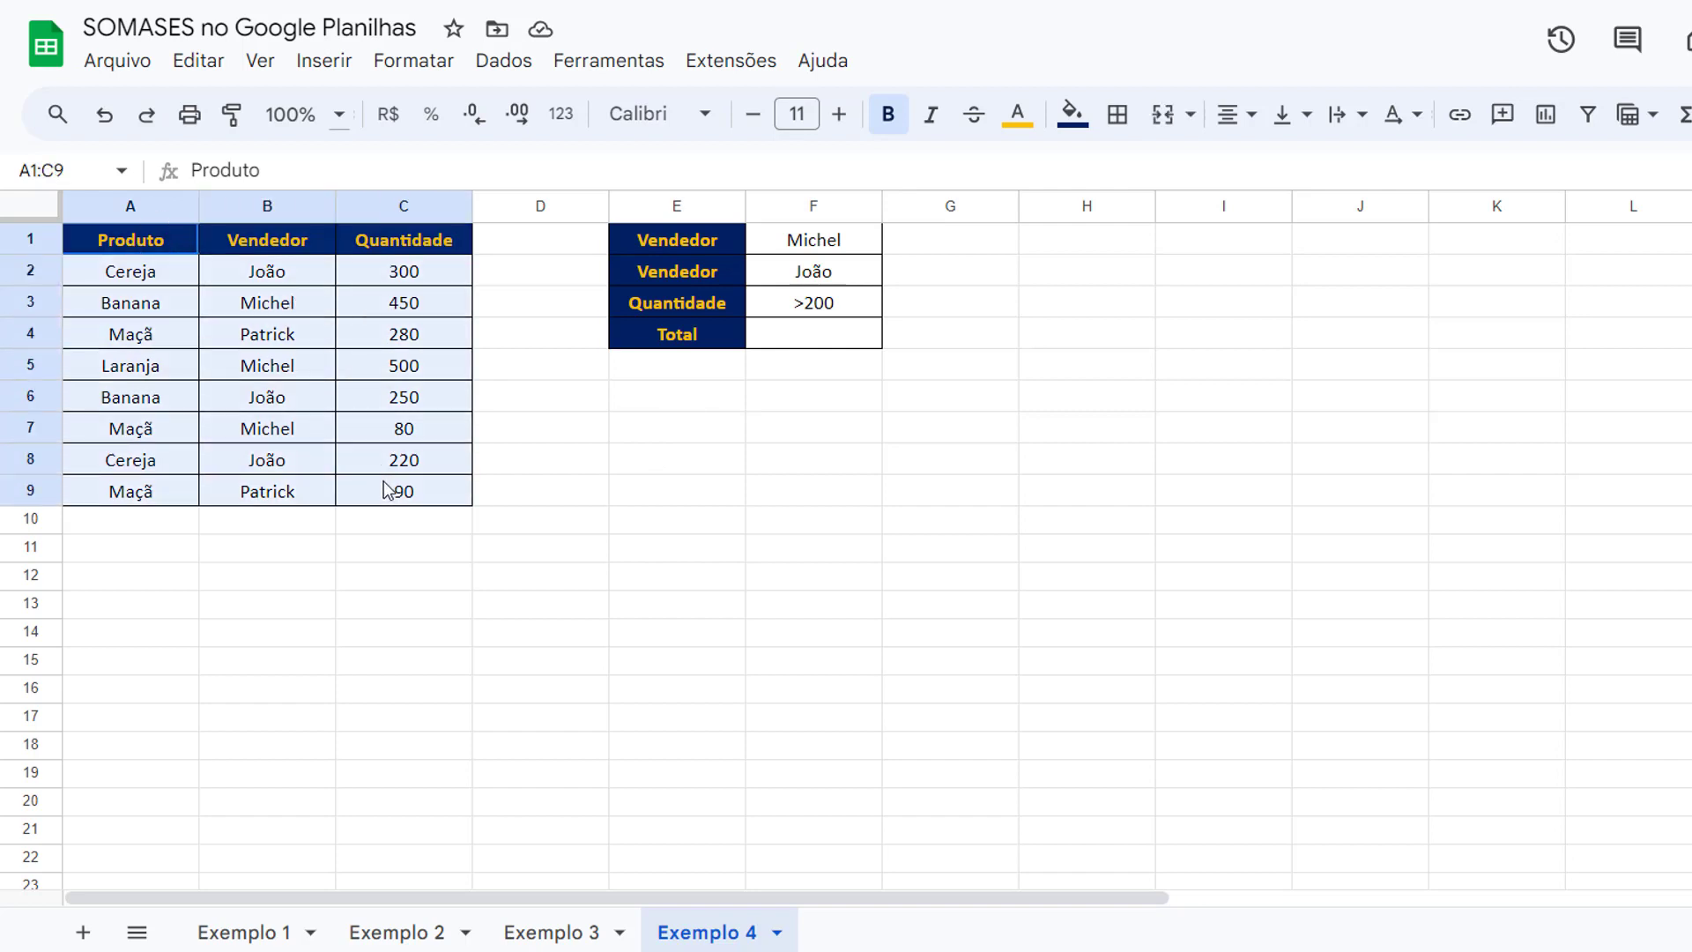
left_click(586, 404)
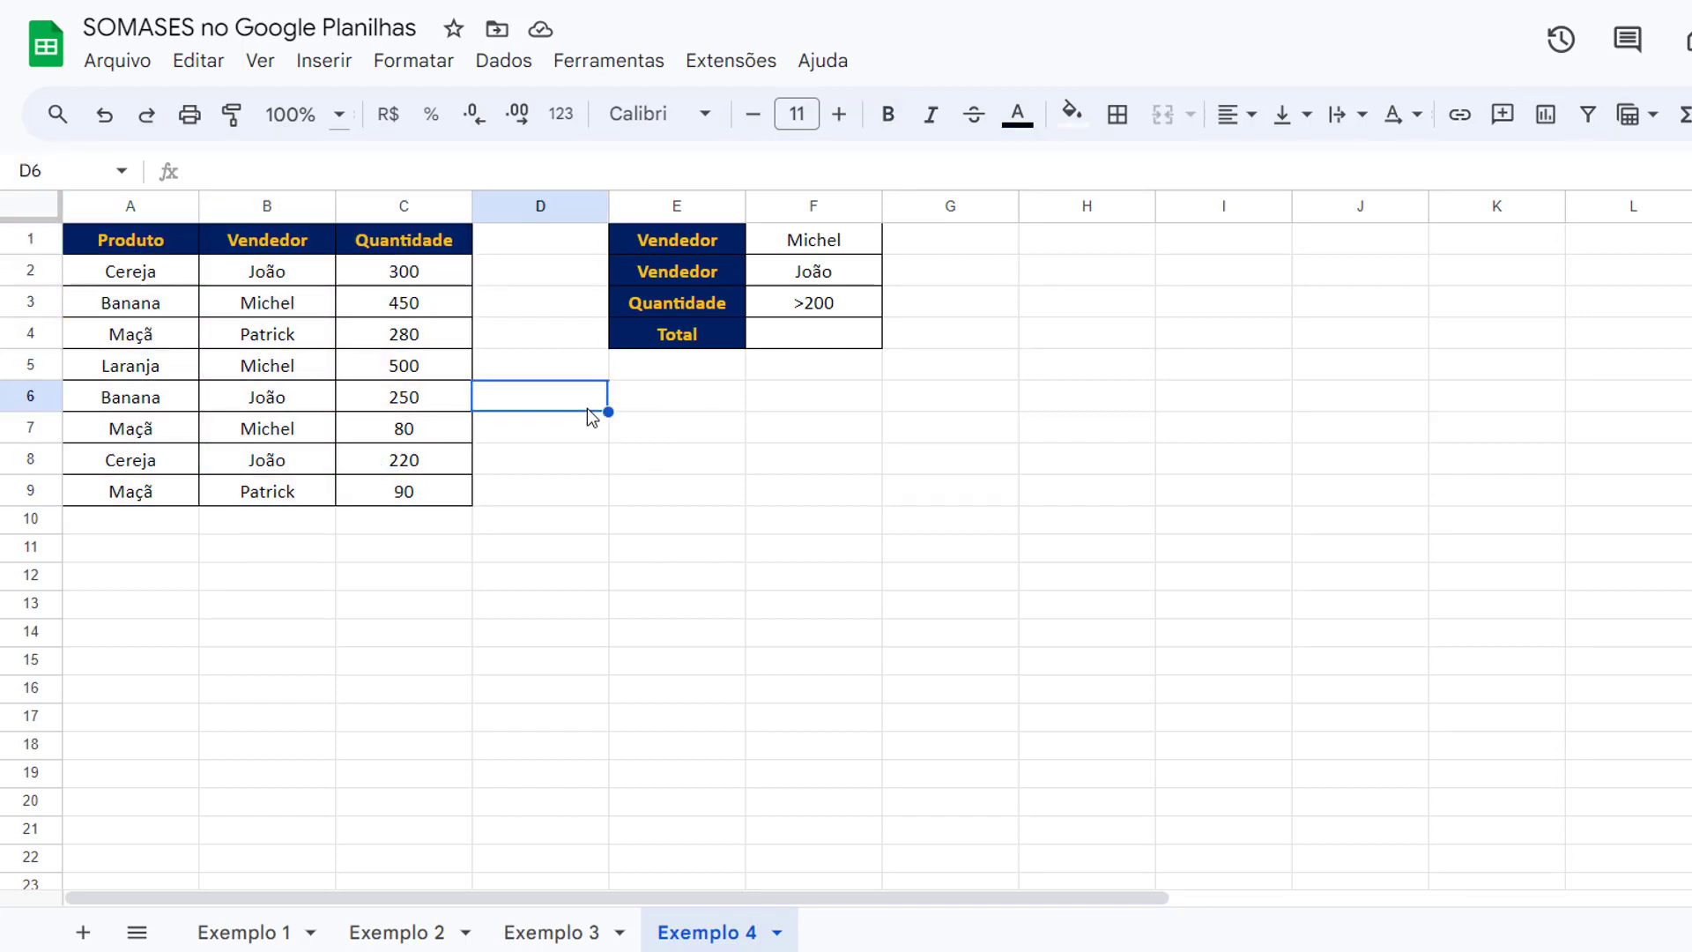
left_click_drag(882, 205, 1124, 208)
left_click(980, 238)
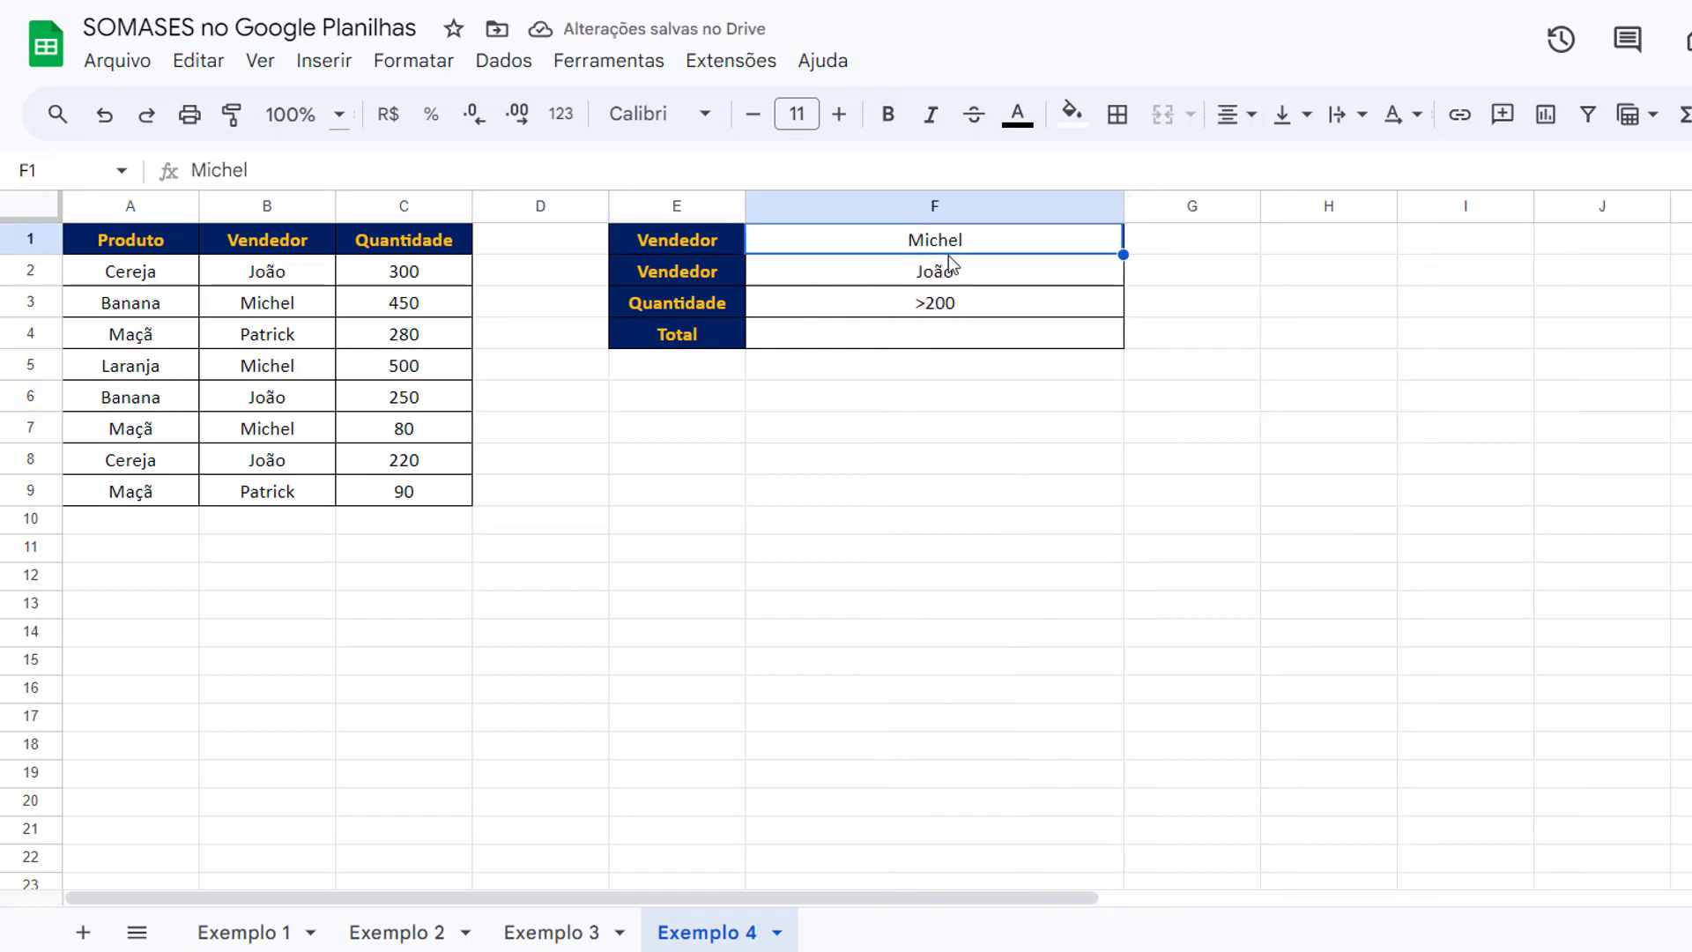
left_click(931, 269)
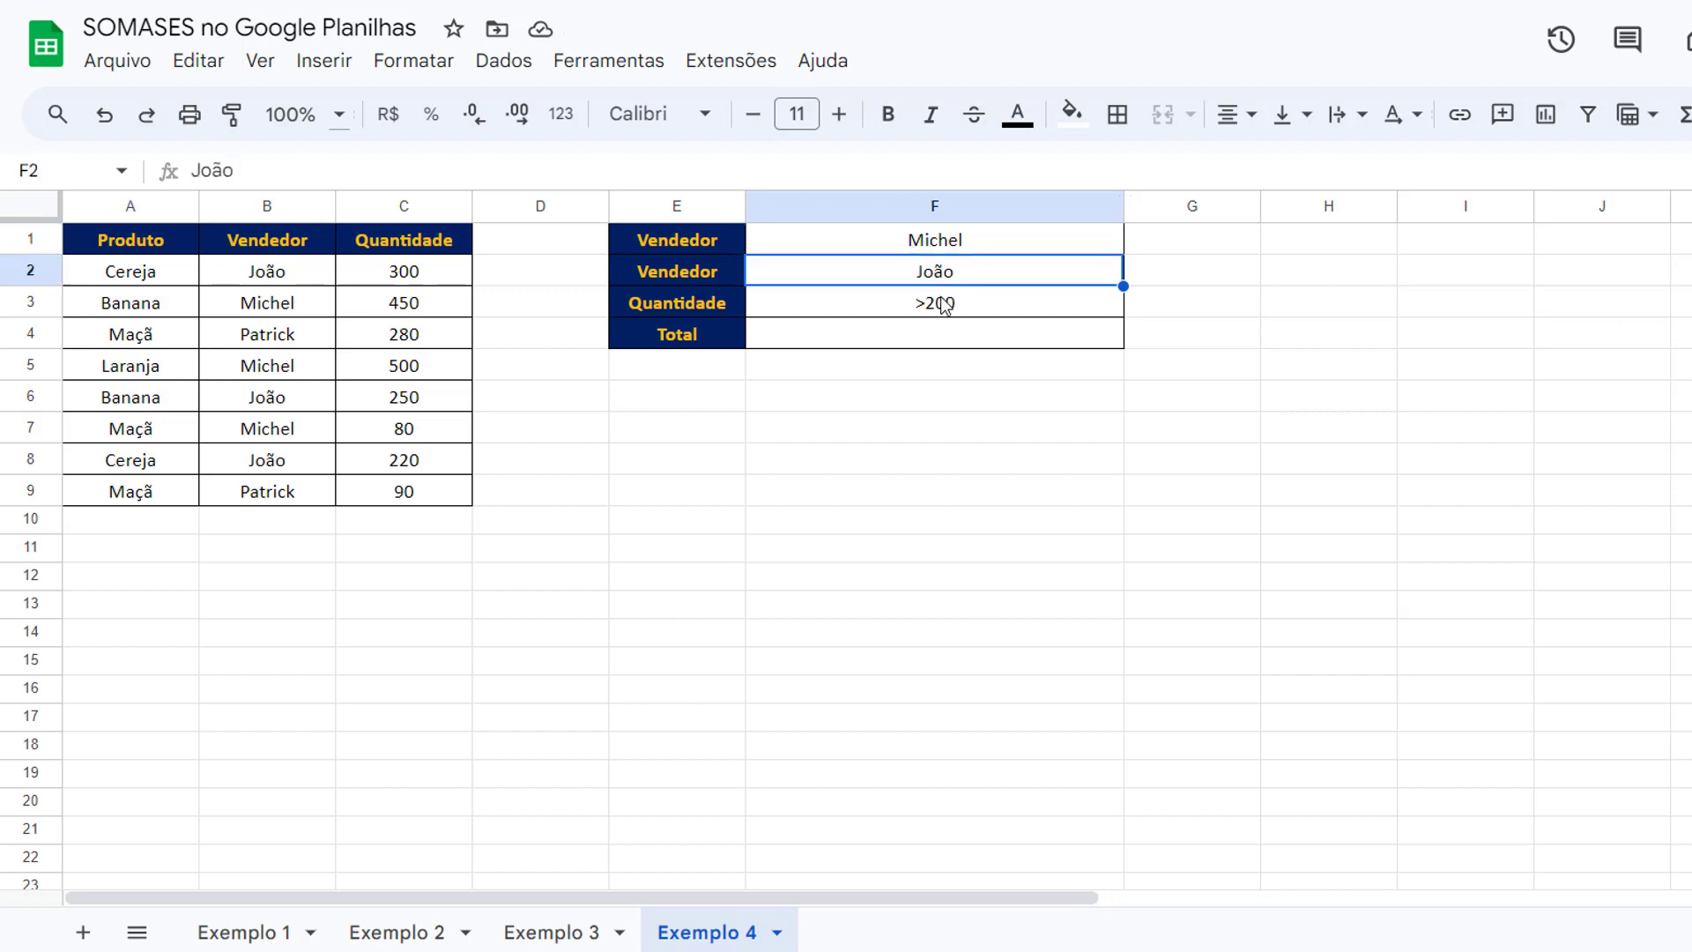
Widen column F further and start a SUMIFS formula in the Total cell F4 with C2:C9 as the sum range
left_click(917, 304)
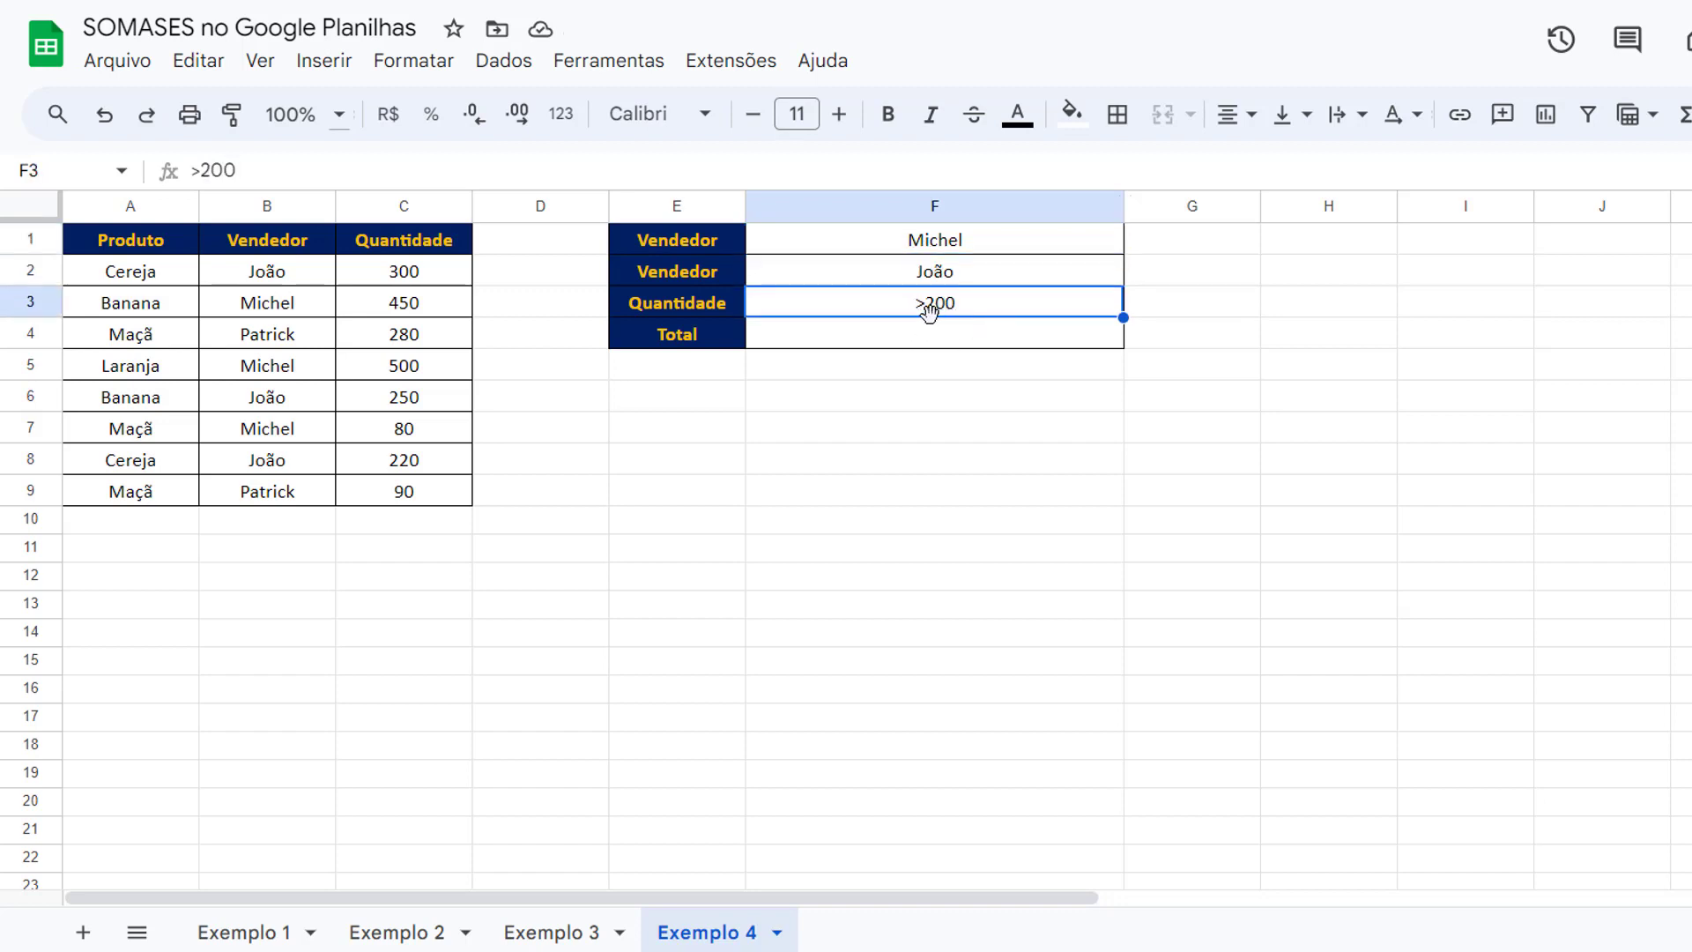
left_click_drag(1124, 208, 1179, 207)
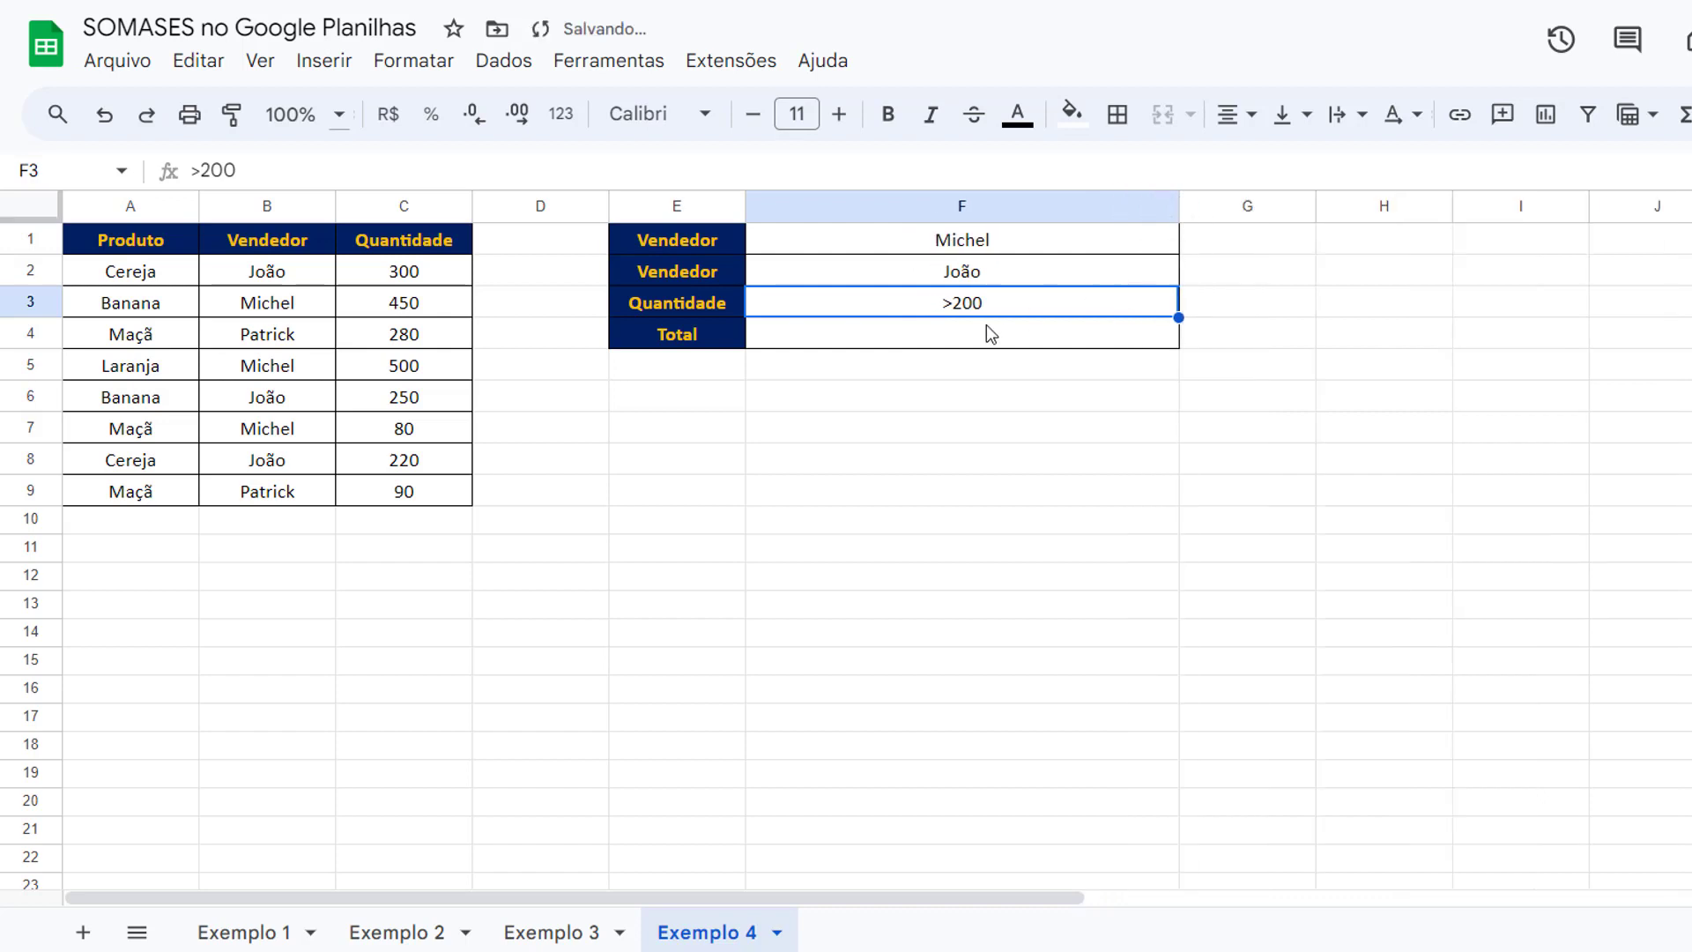
left_click(985, 335)
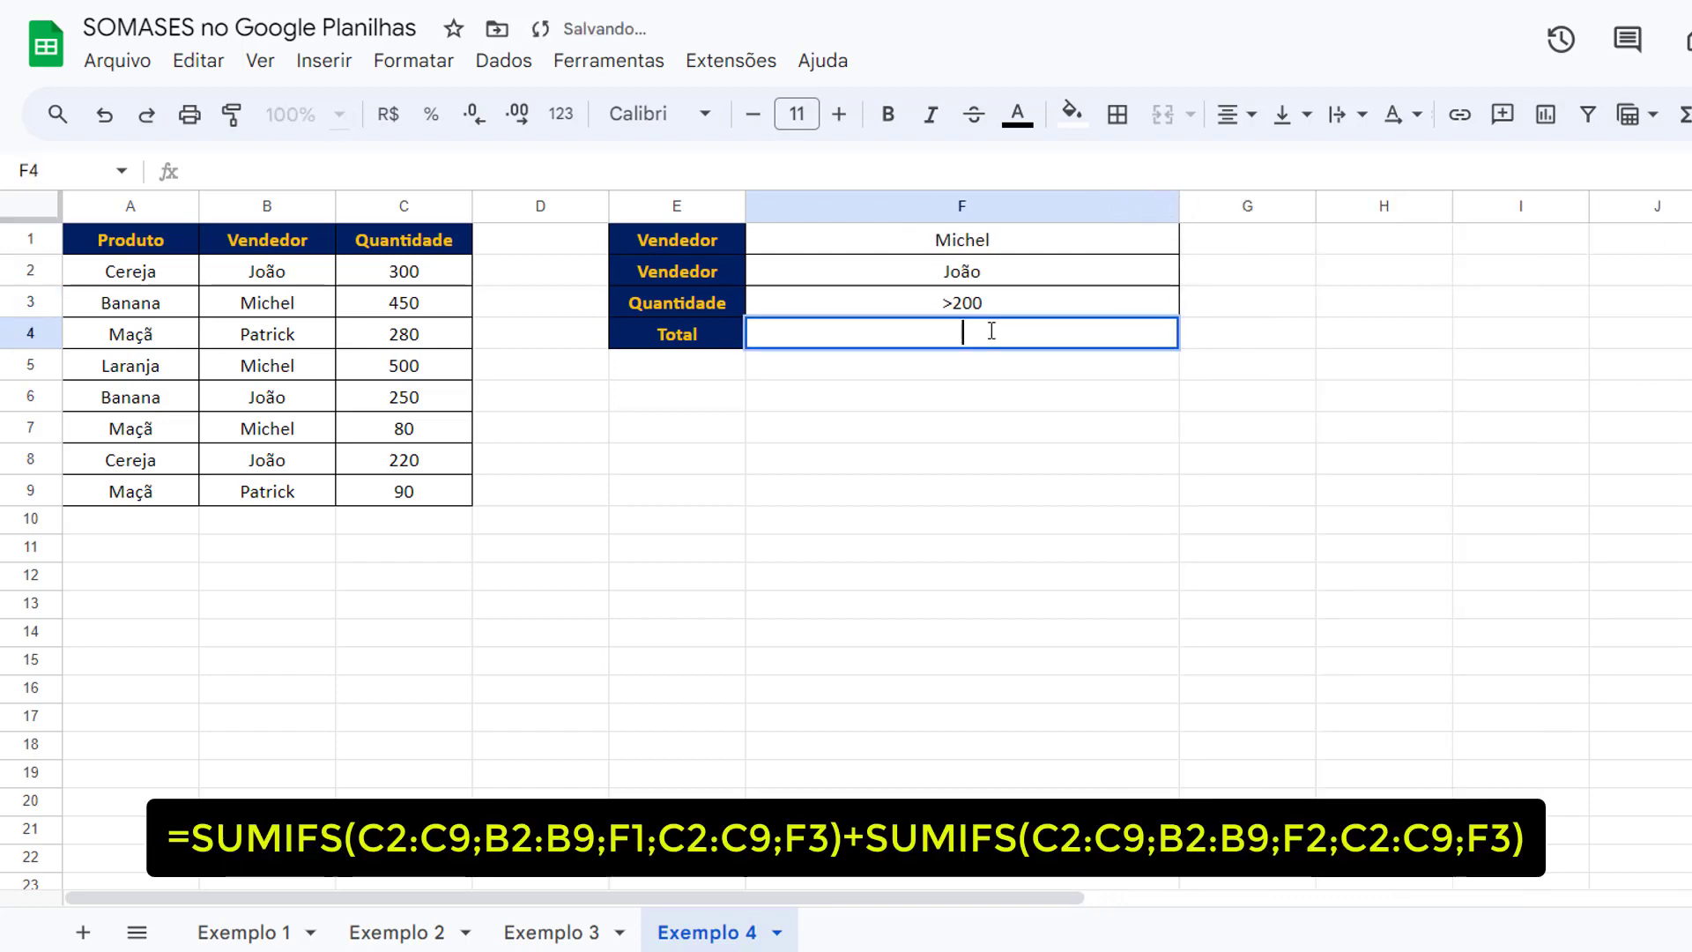
type("=SUMIFS")
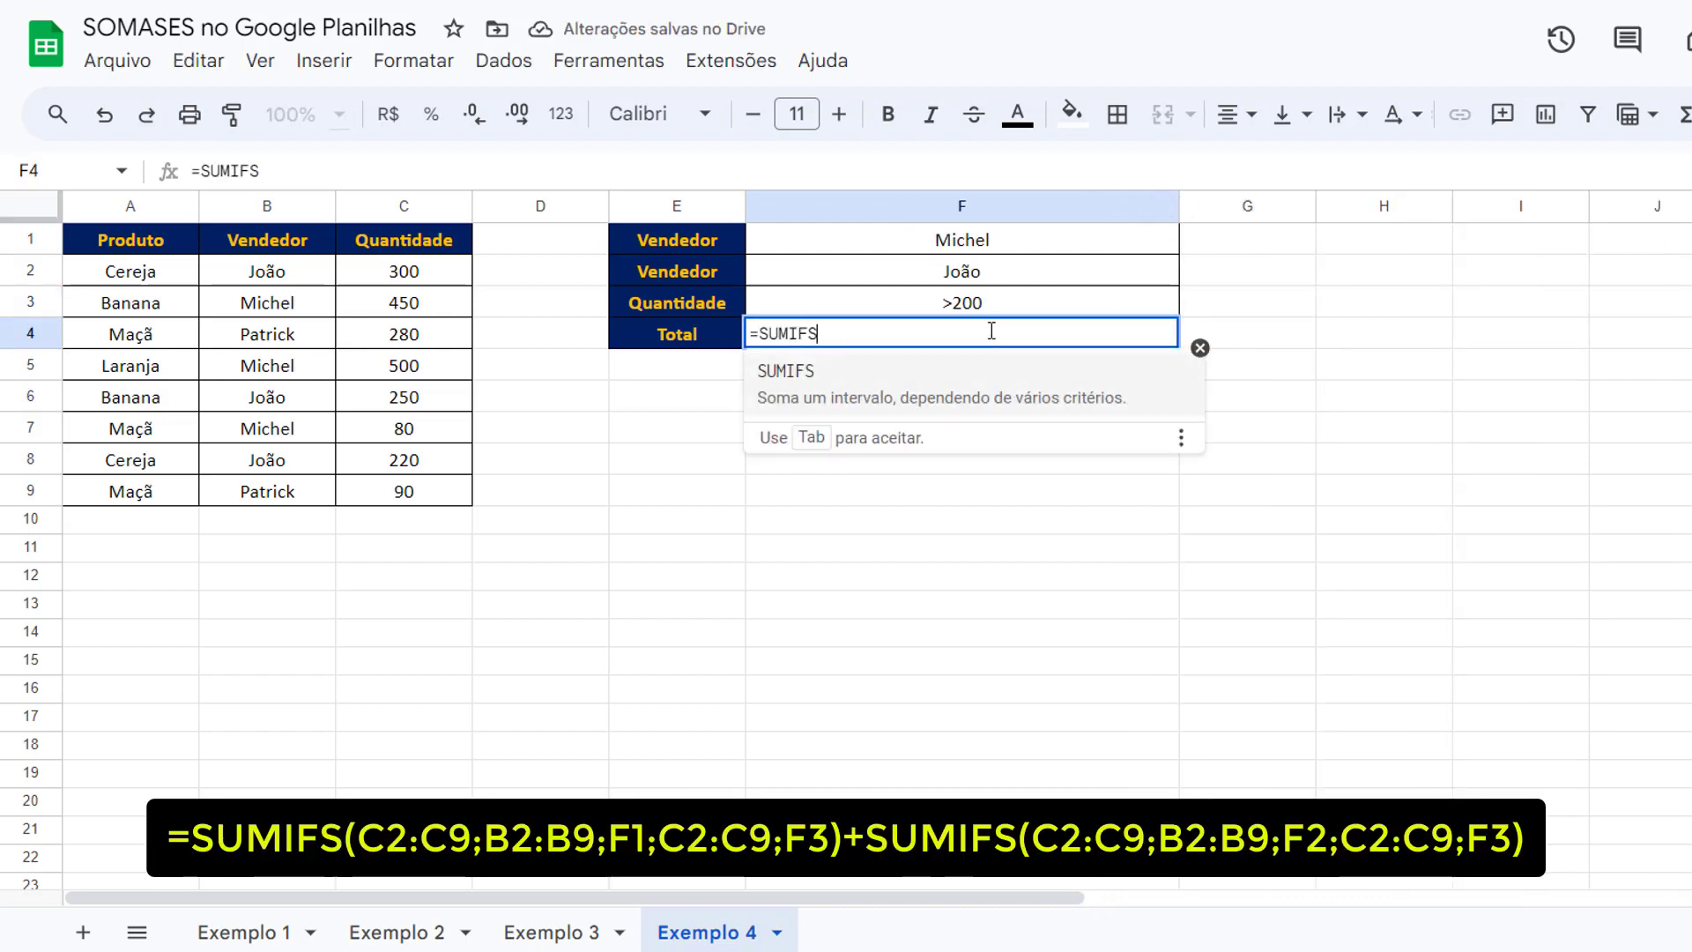
type("(")
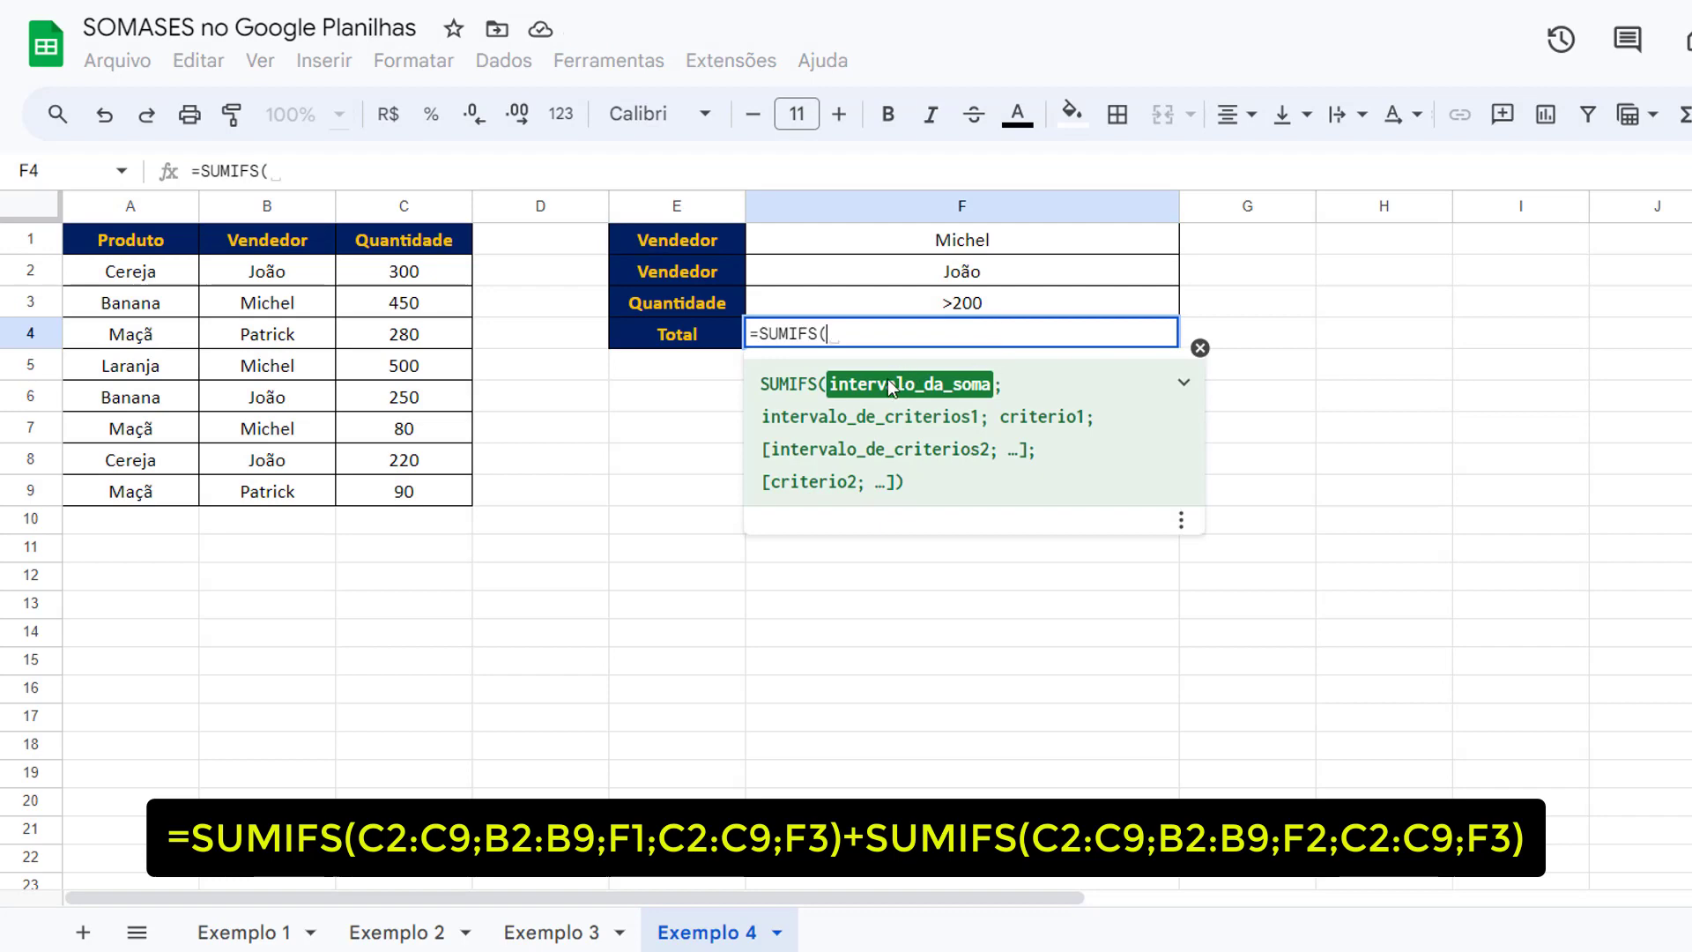
left_click_drag(410, 266, 385, 491)
type(";")
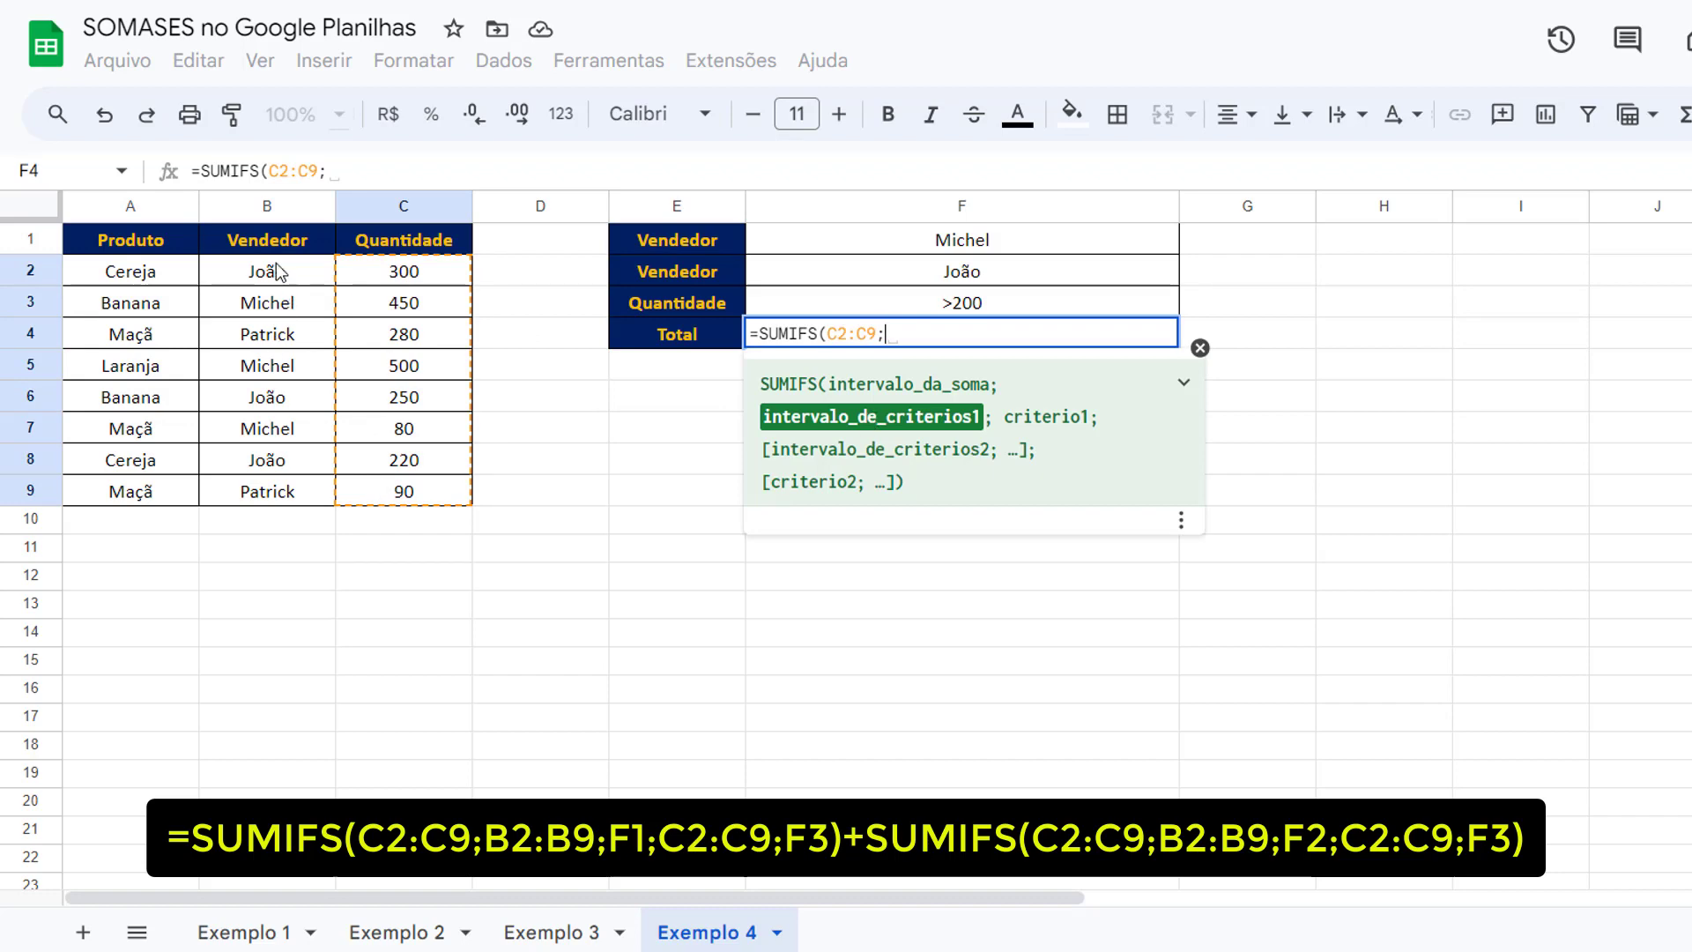
Add the first seller criterion to the SUMIFS formula, matching the seller range B2:B9 against F1
left_click_drag(276, 271, 260, 493)
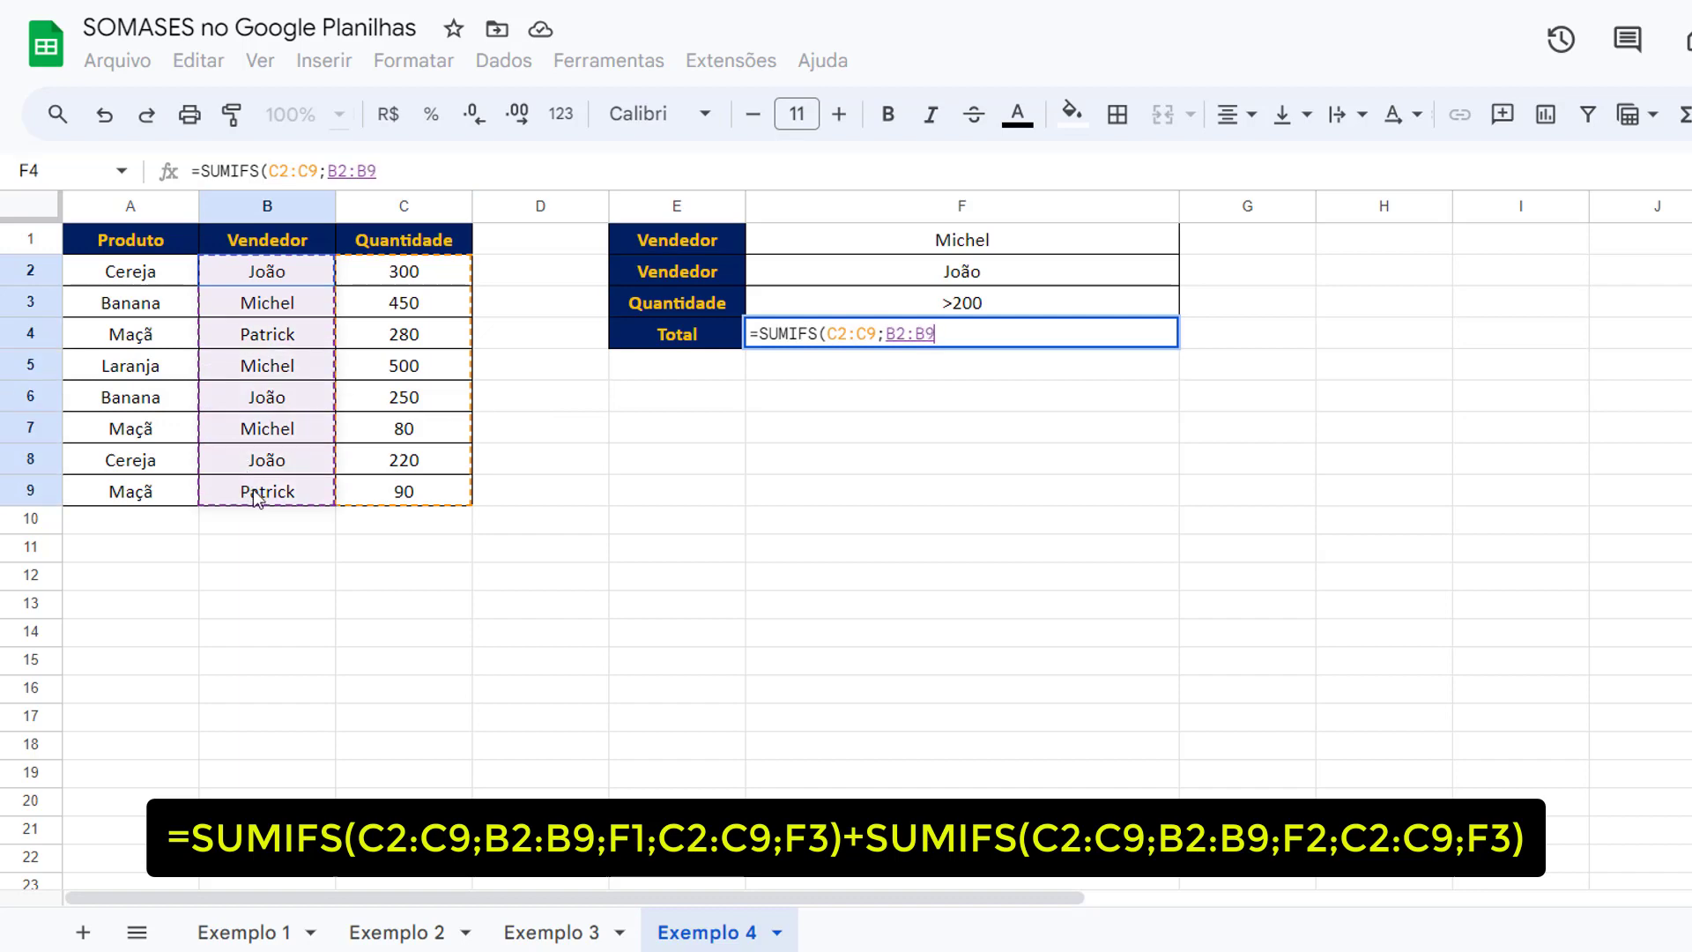
type(";")
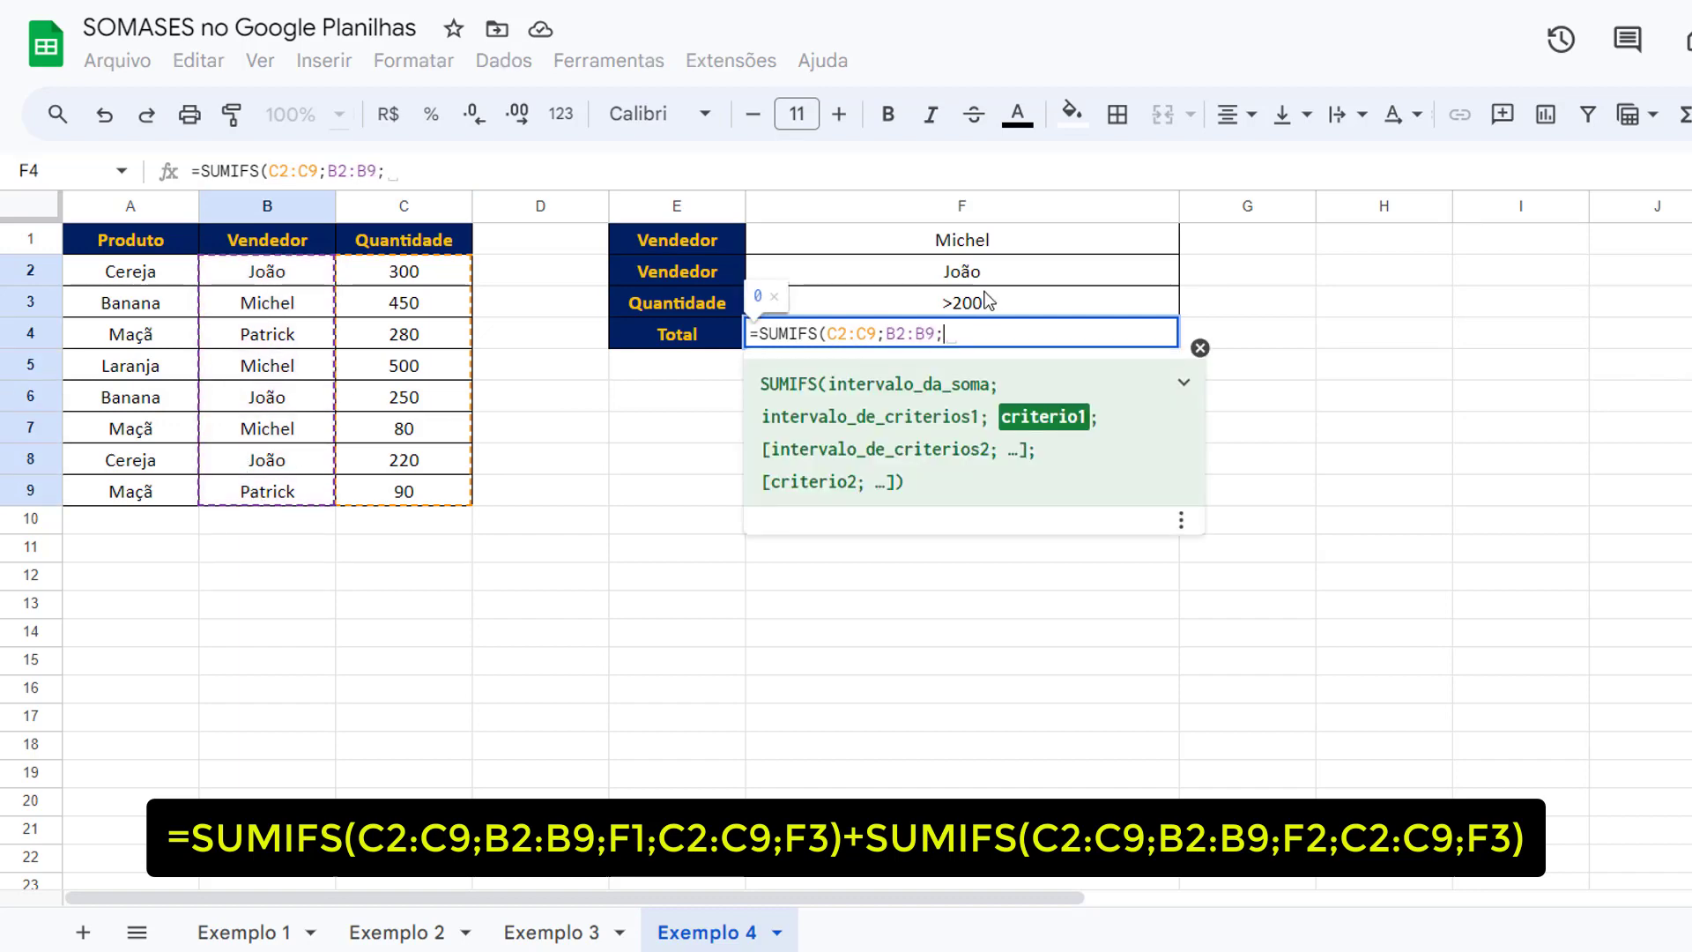
left_click(977, 247)
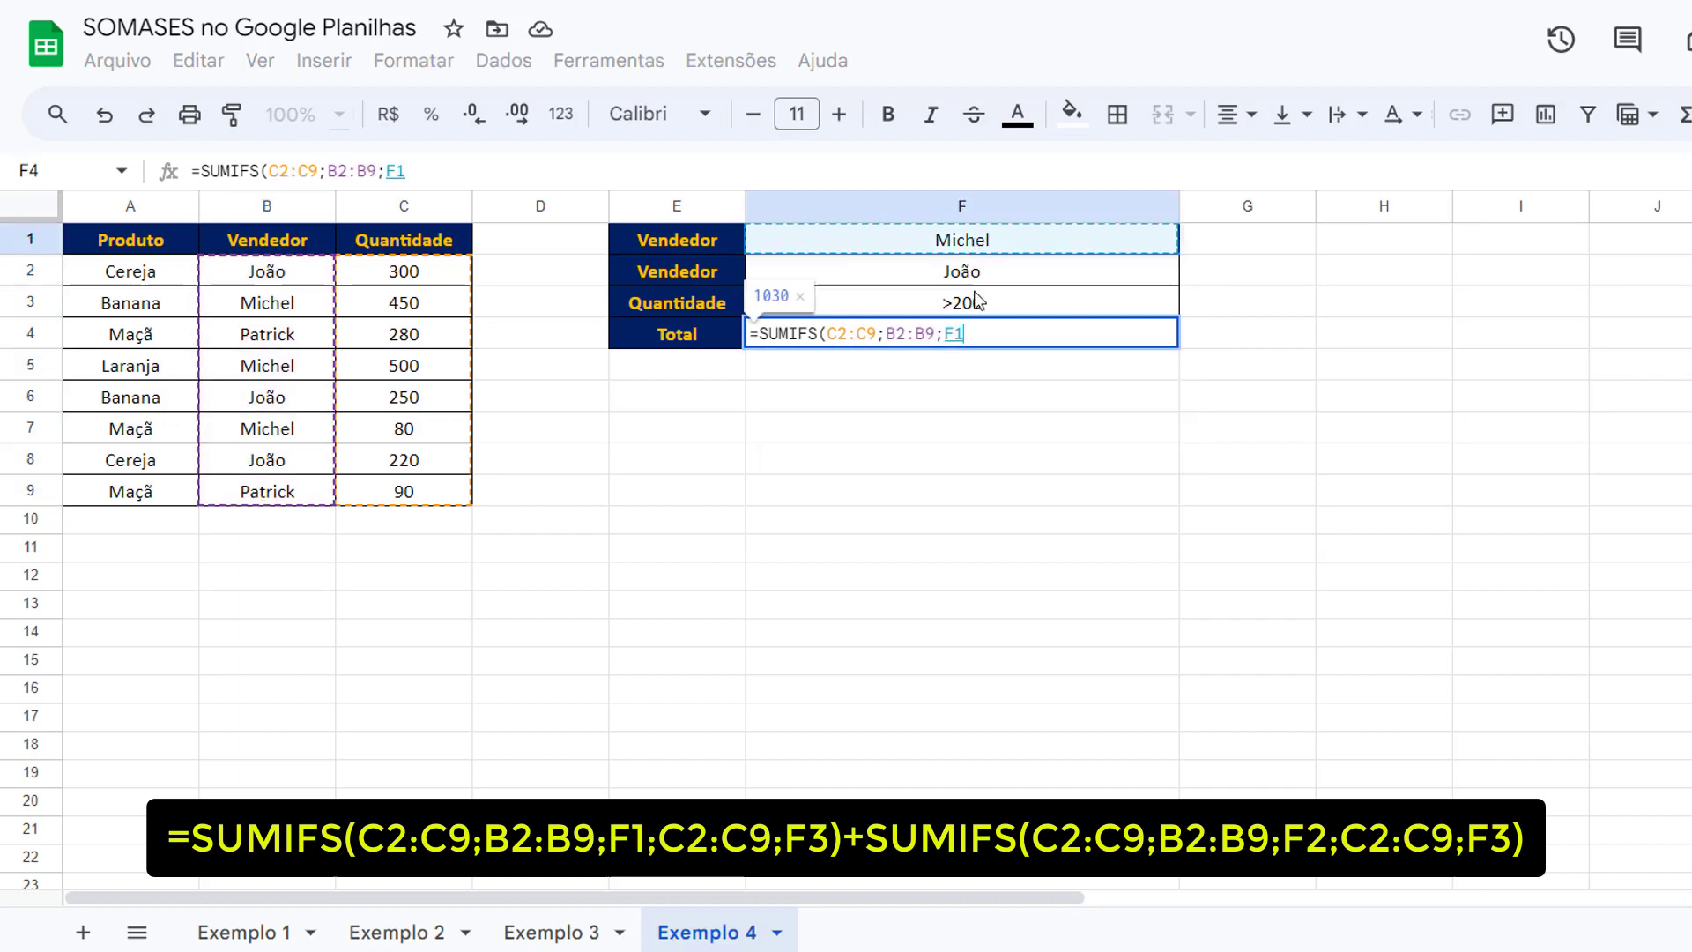
type(";")
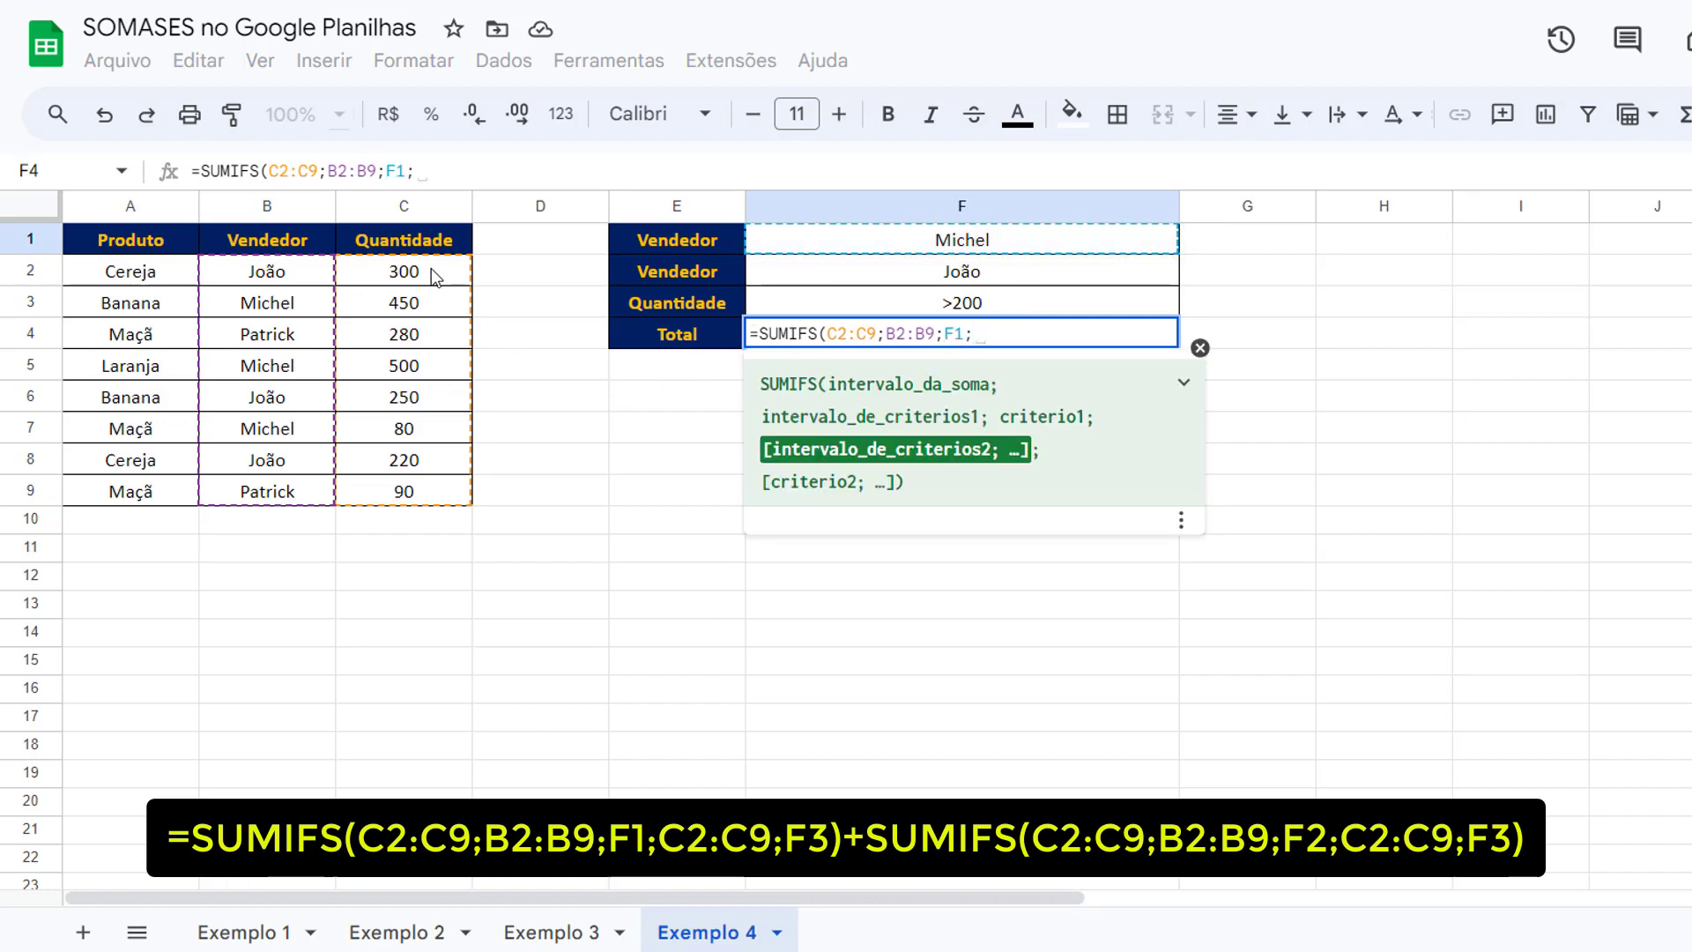
Add the quantity criterion C2:C9 with F3 and close the first SUMIFS function
left_click_drag(431, 272, 404, 490)
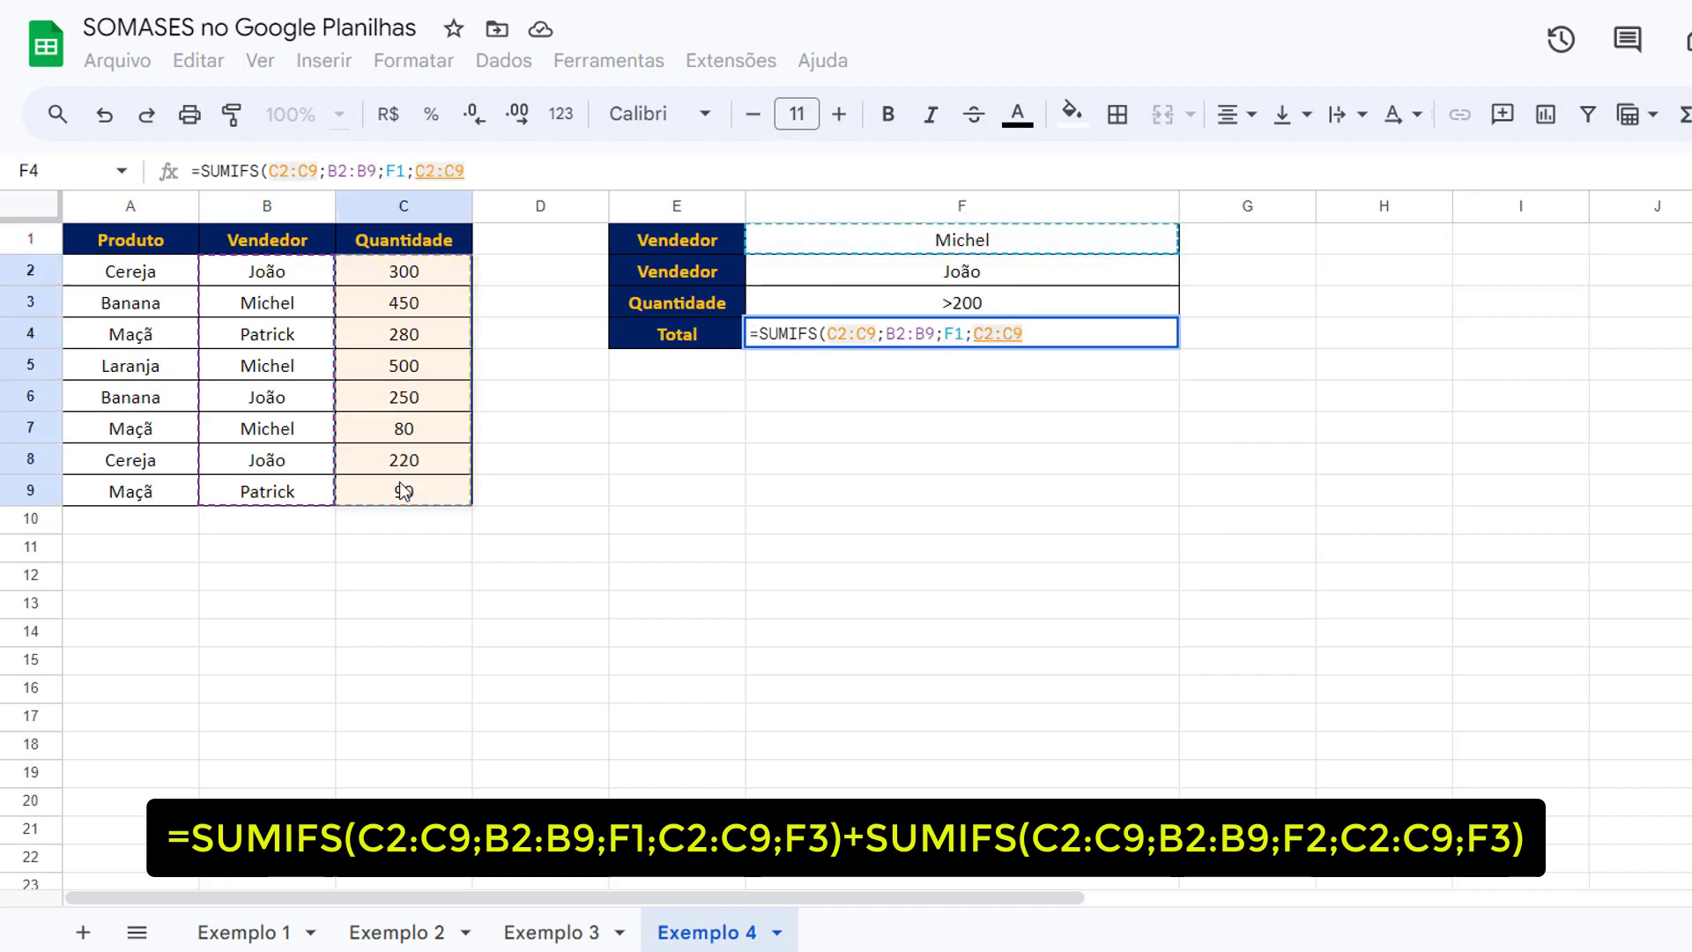
type(";")
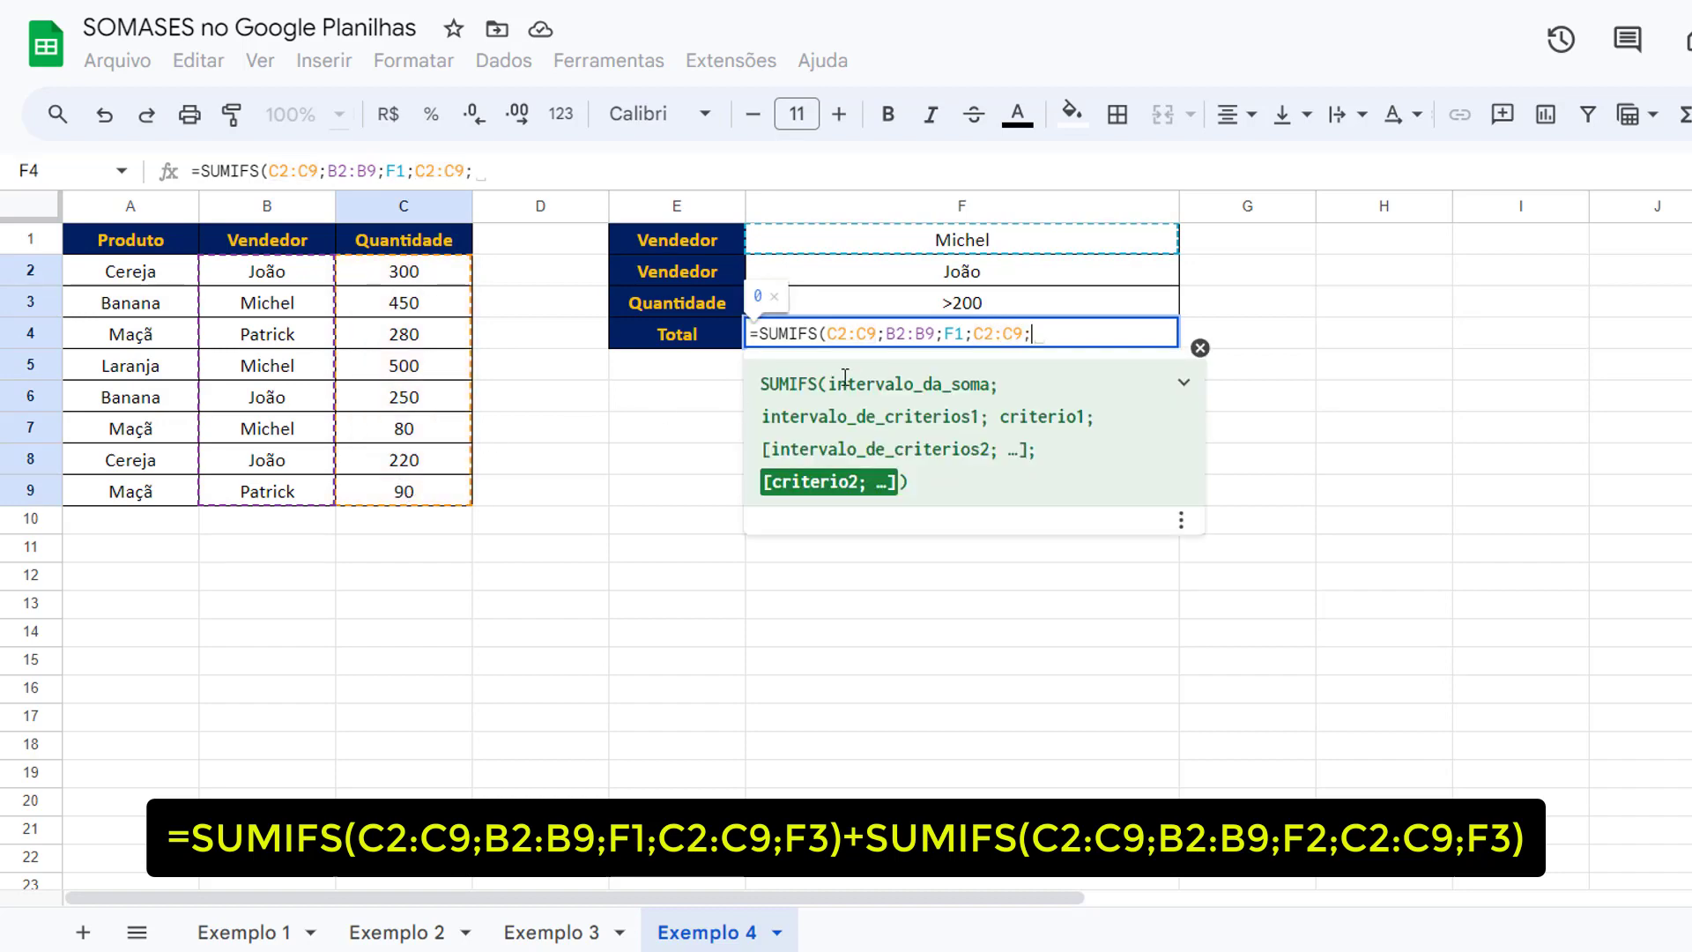
left_click(961, 305)
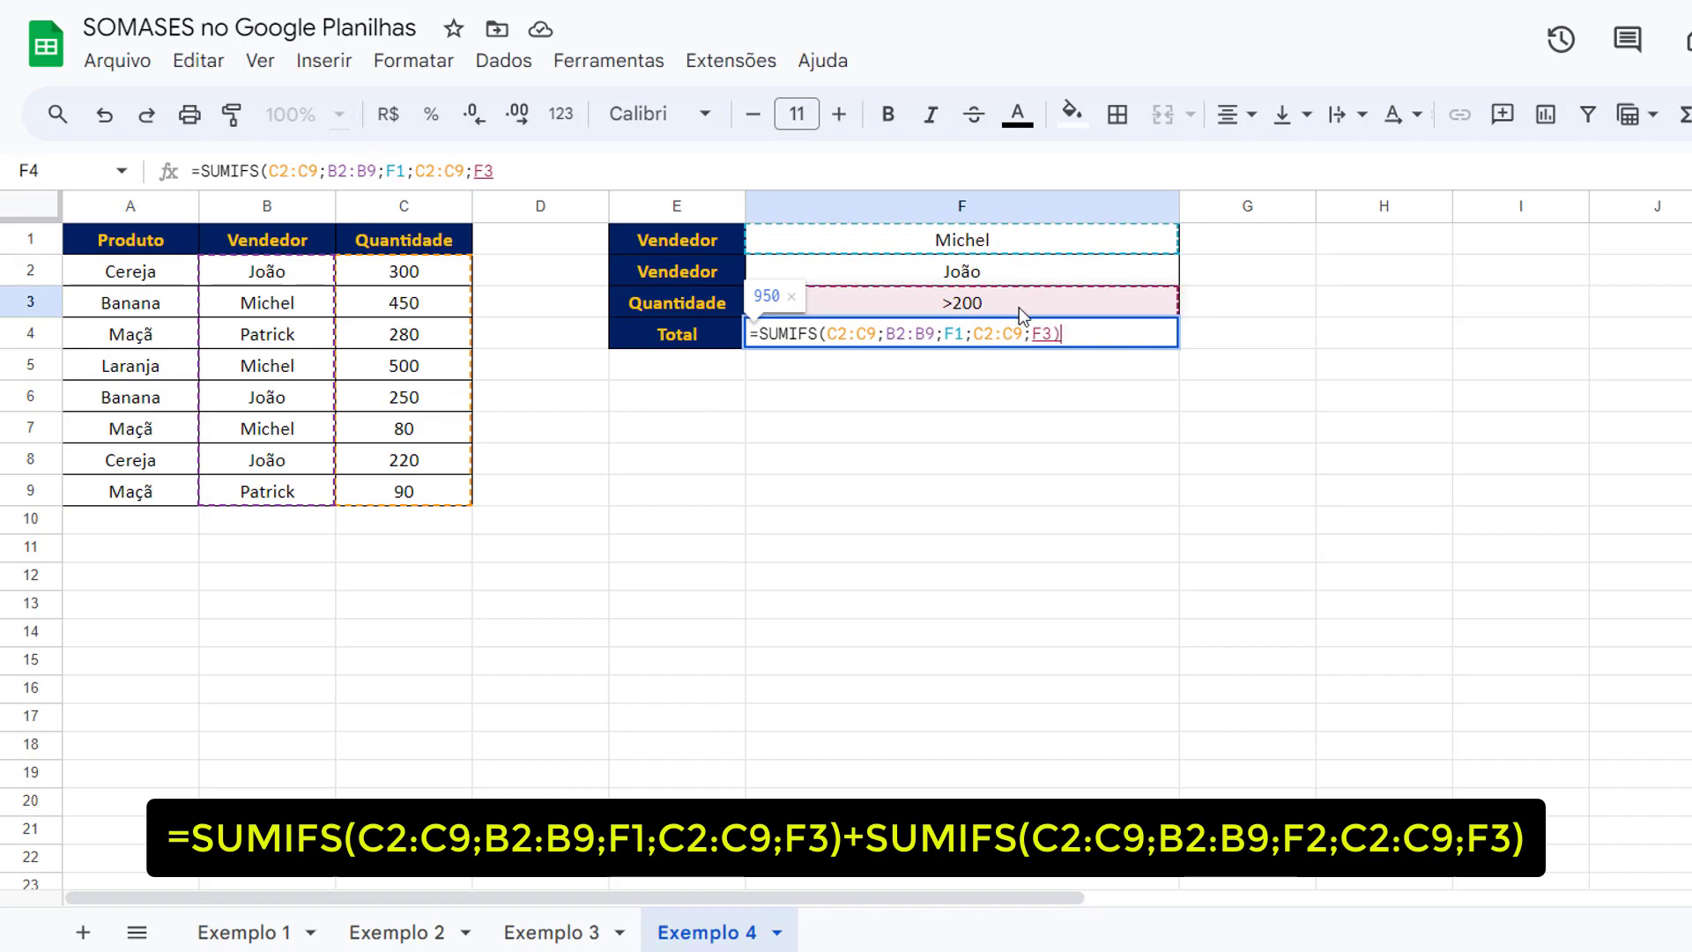
type(")")
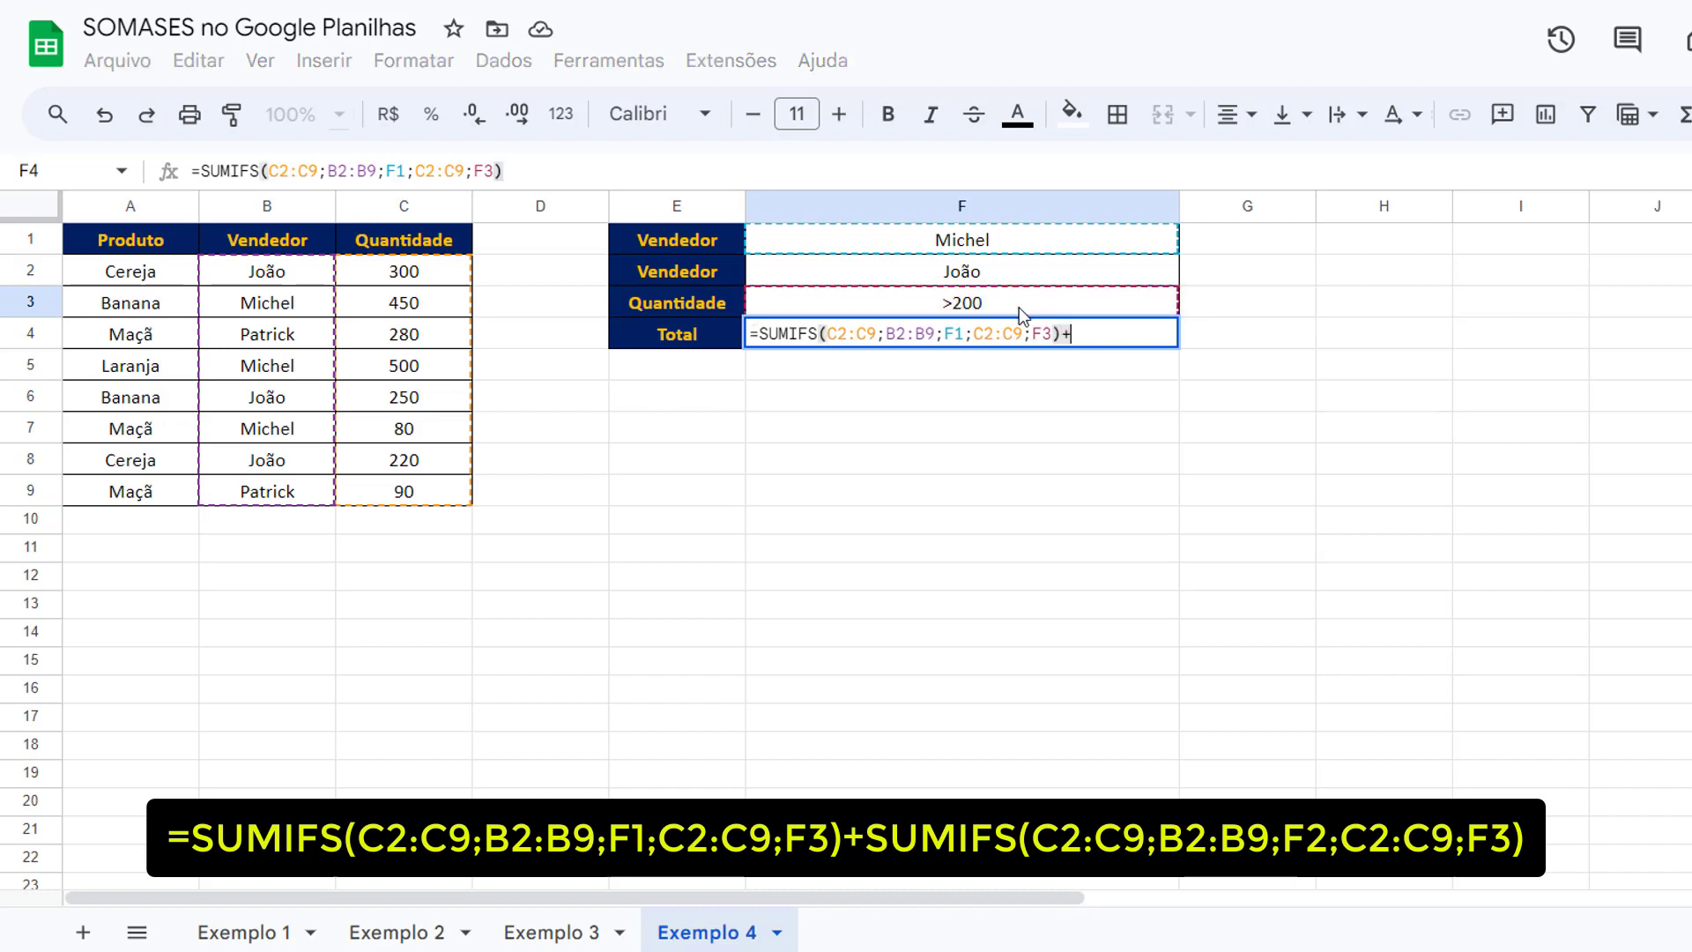
Add a second SUMIFS function to the F4 formula with a plus sign, using C2:C9 as its sum range
type("+")
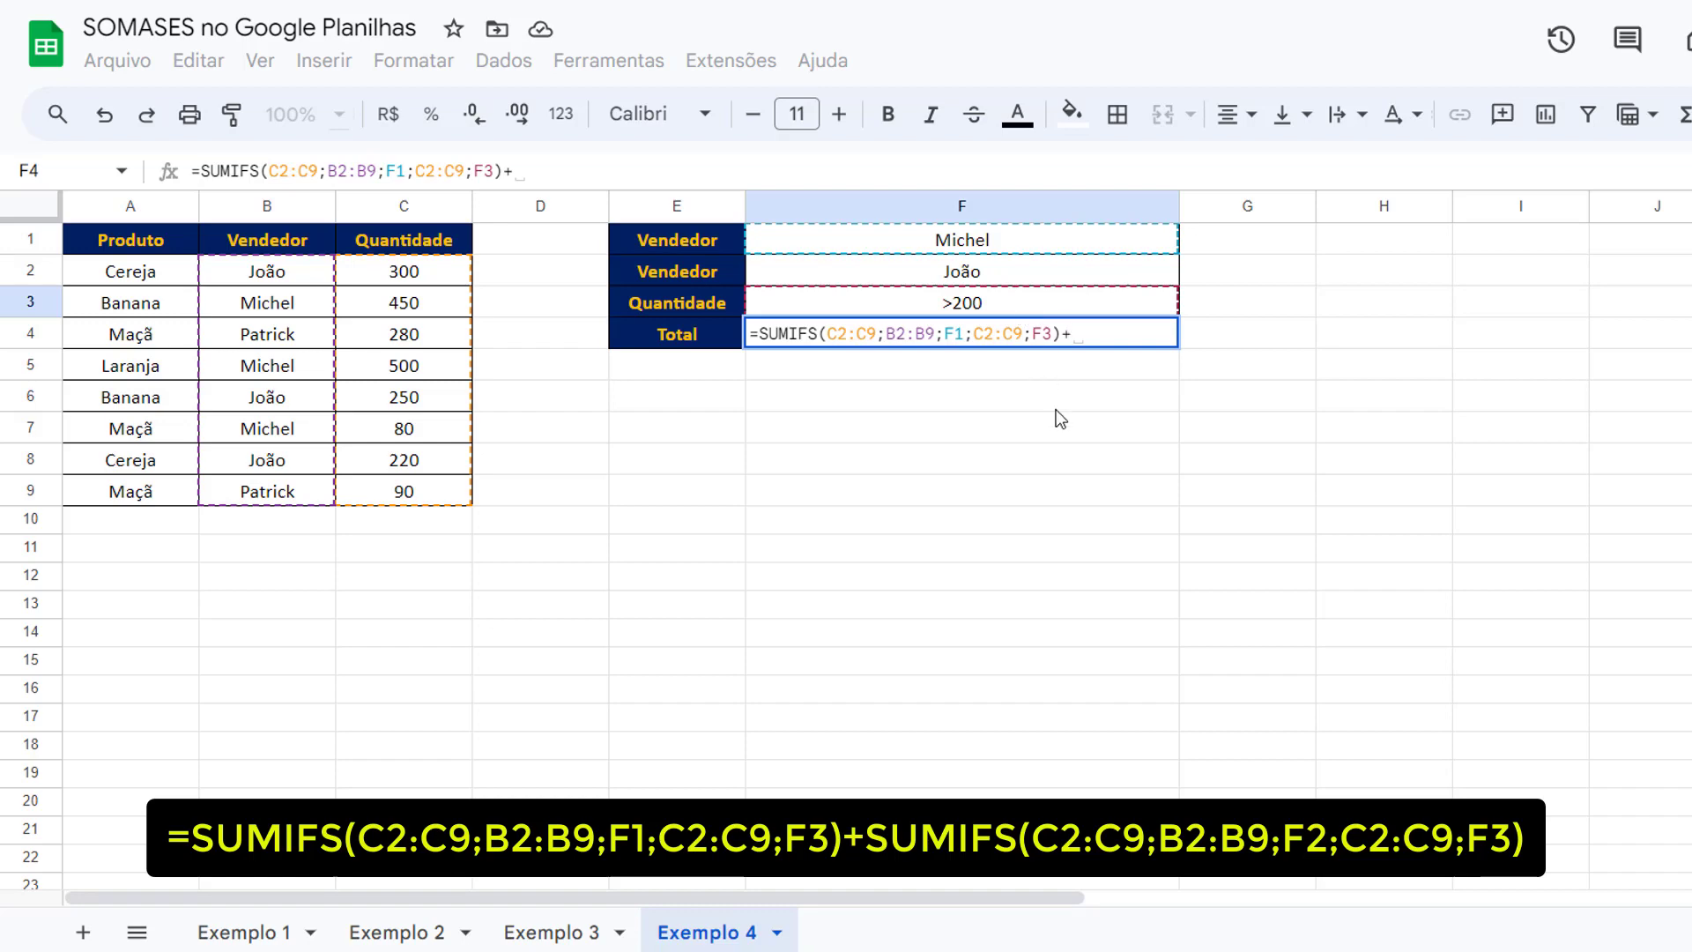
type("SUMIFS")
key("Tab")
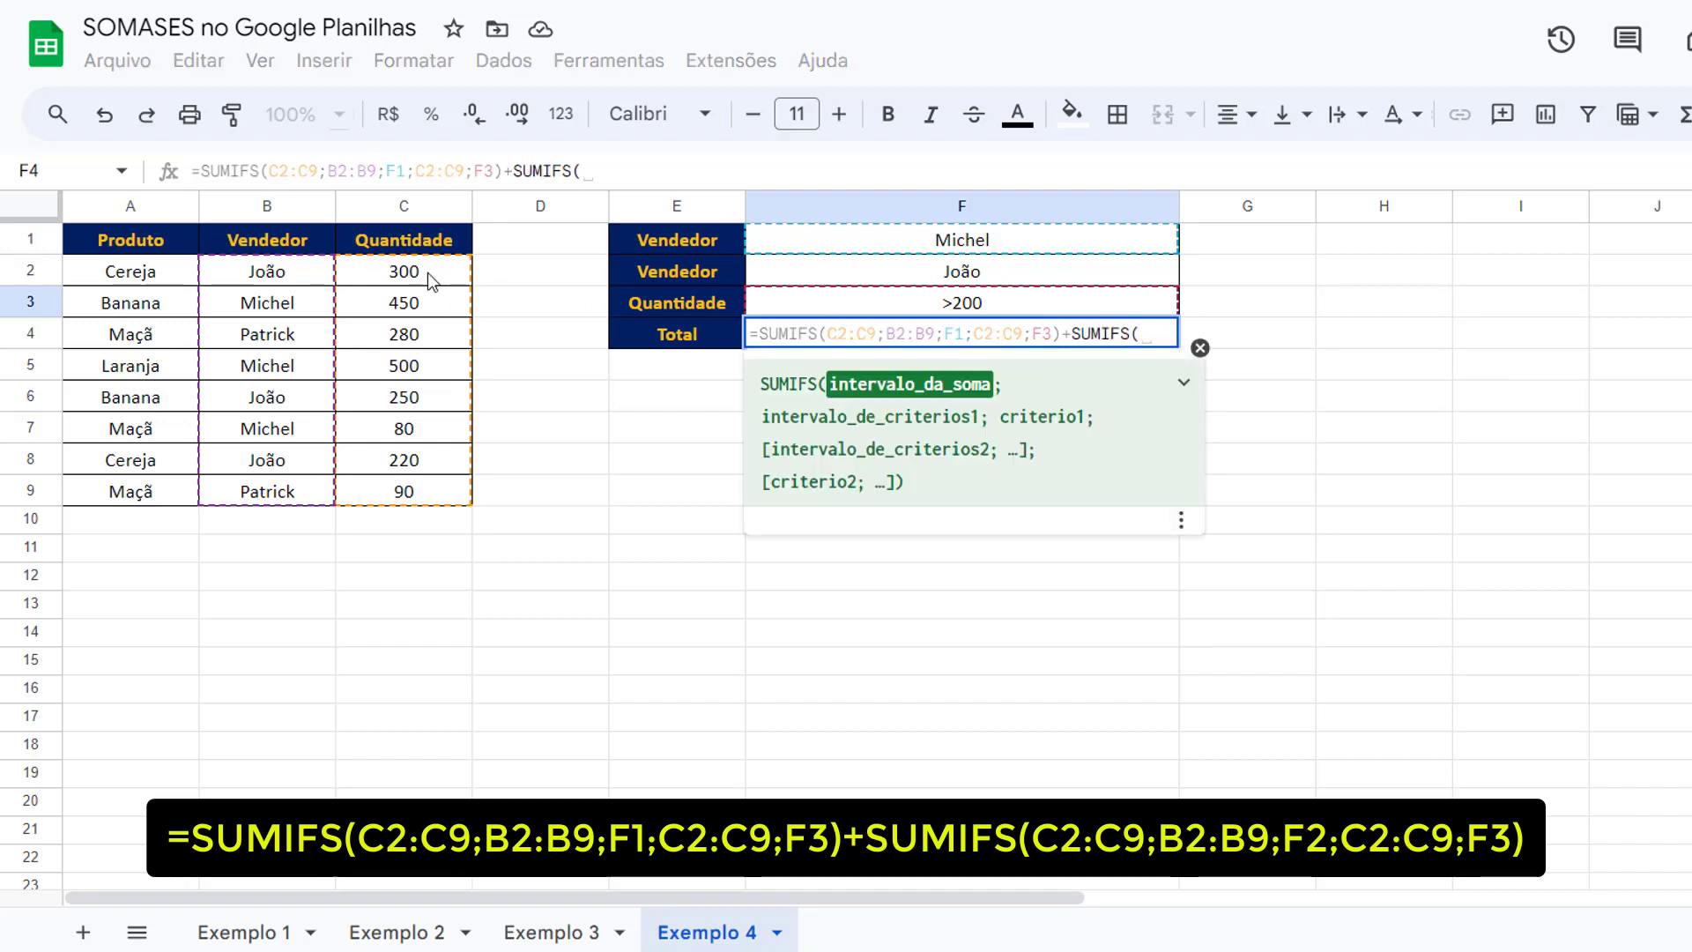
left_click_drag(406, 269, 398, 483)
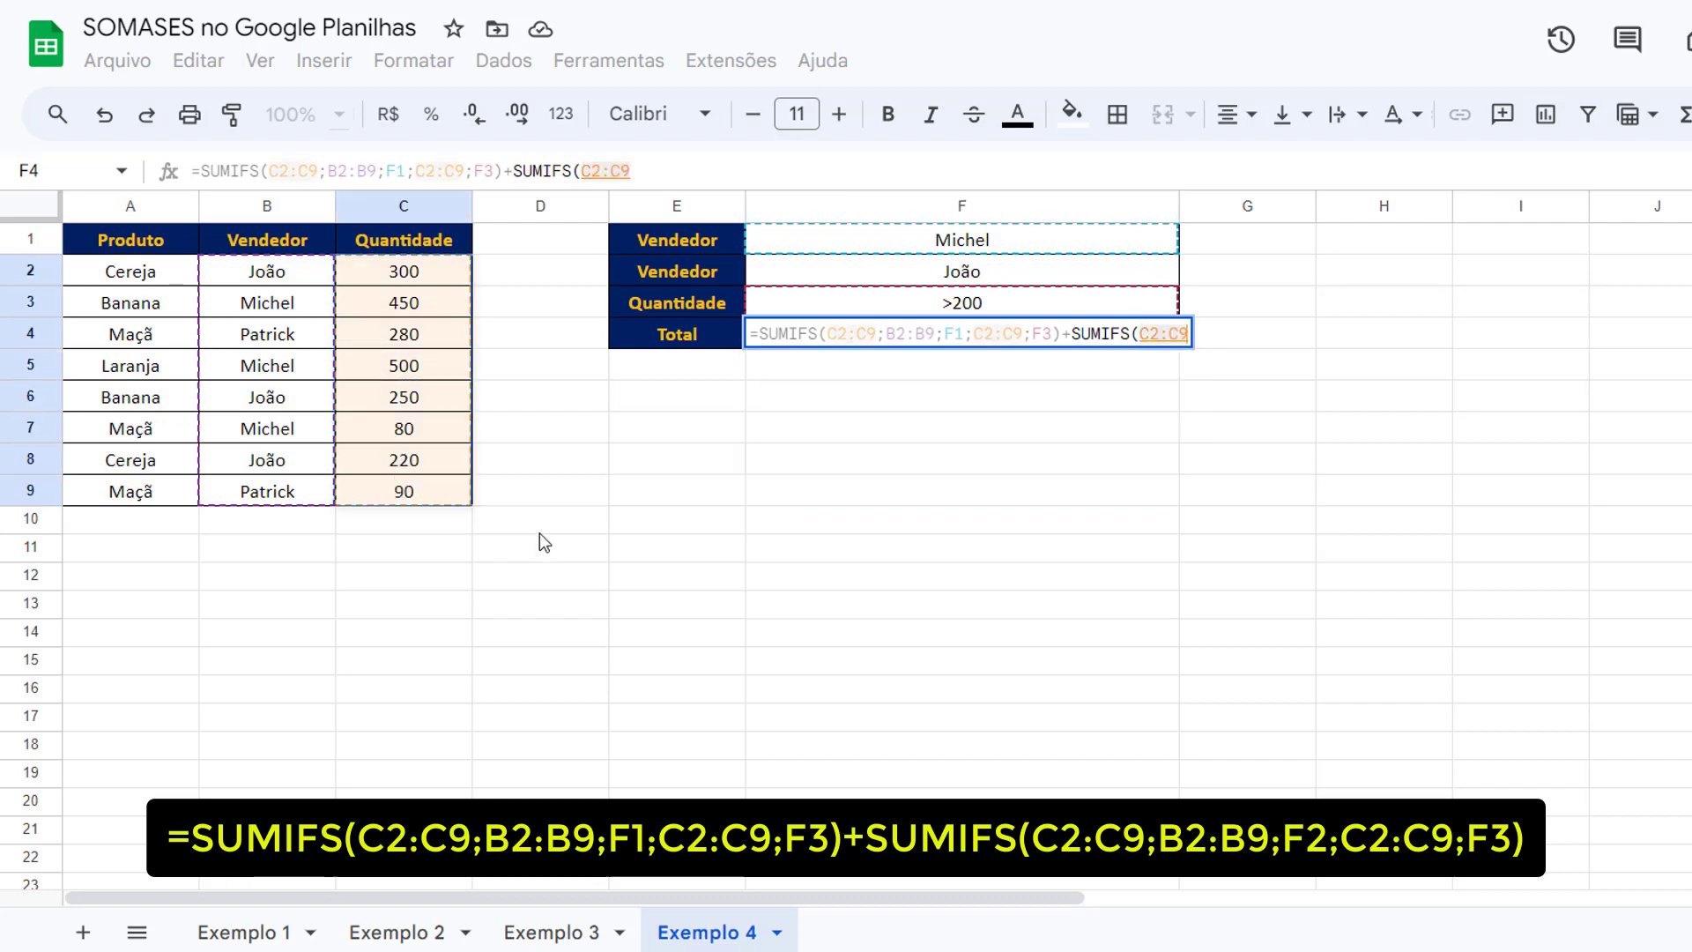
type(";")
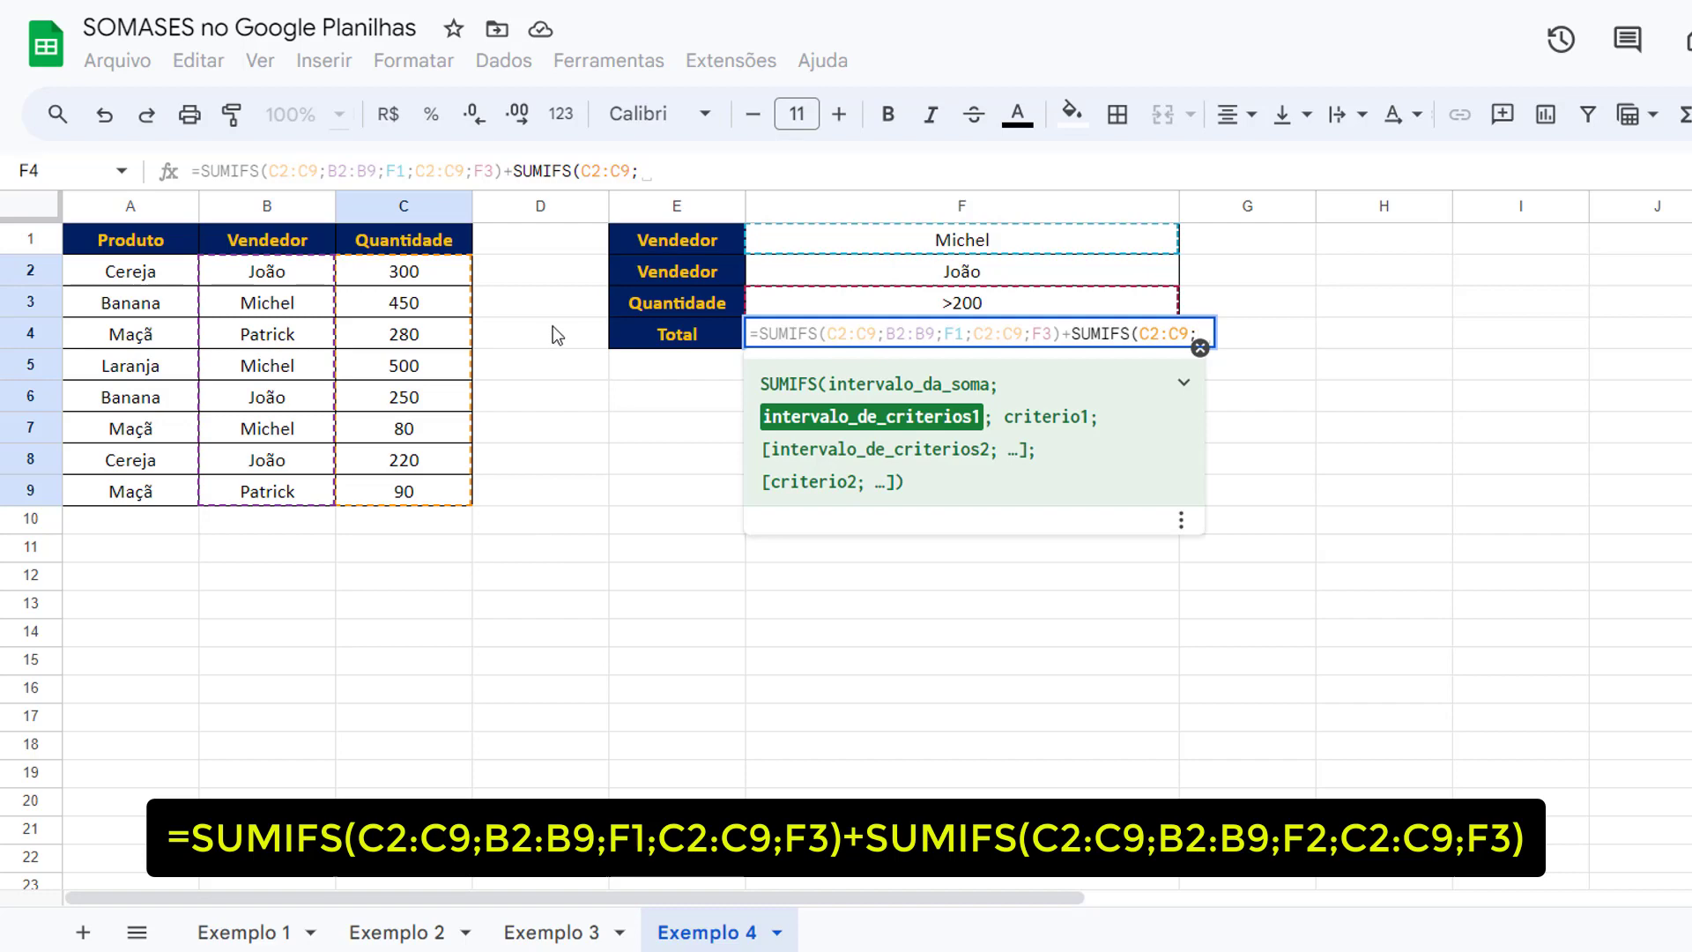
Add the second seller's criterion to the second SUMIFS, matching B2:B9 against F2
left_click_drag(276, 280, 256, 490)
type(";")
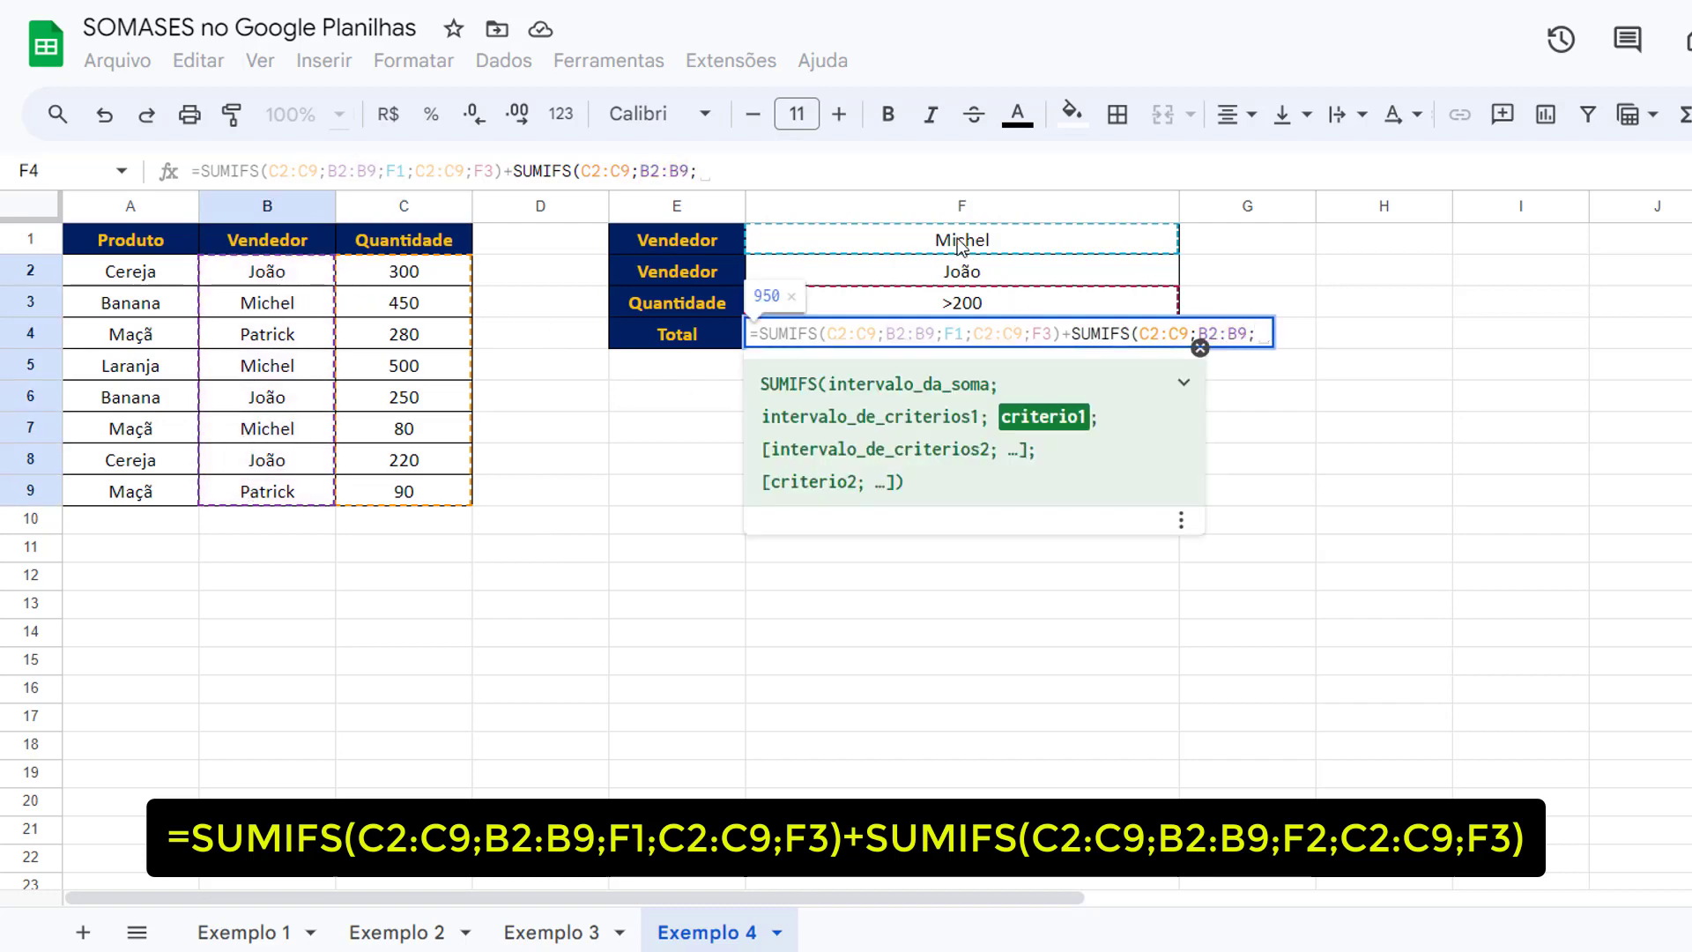
left_click(967, 276)
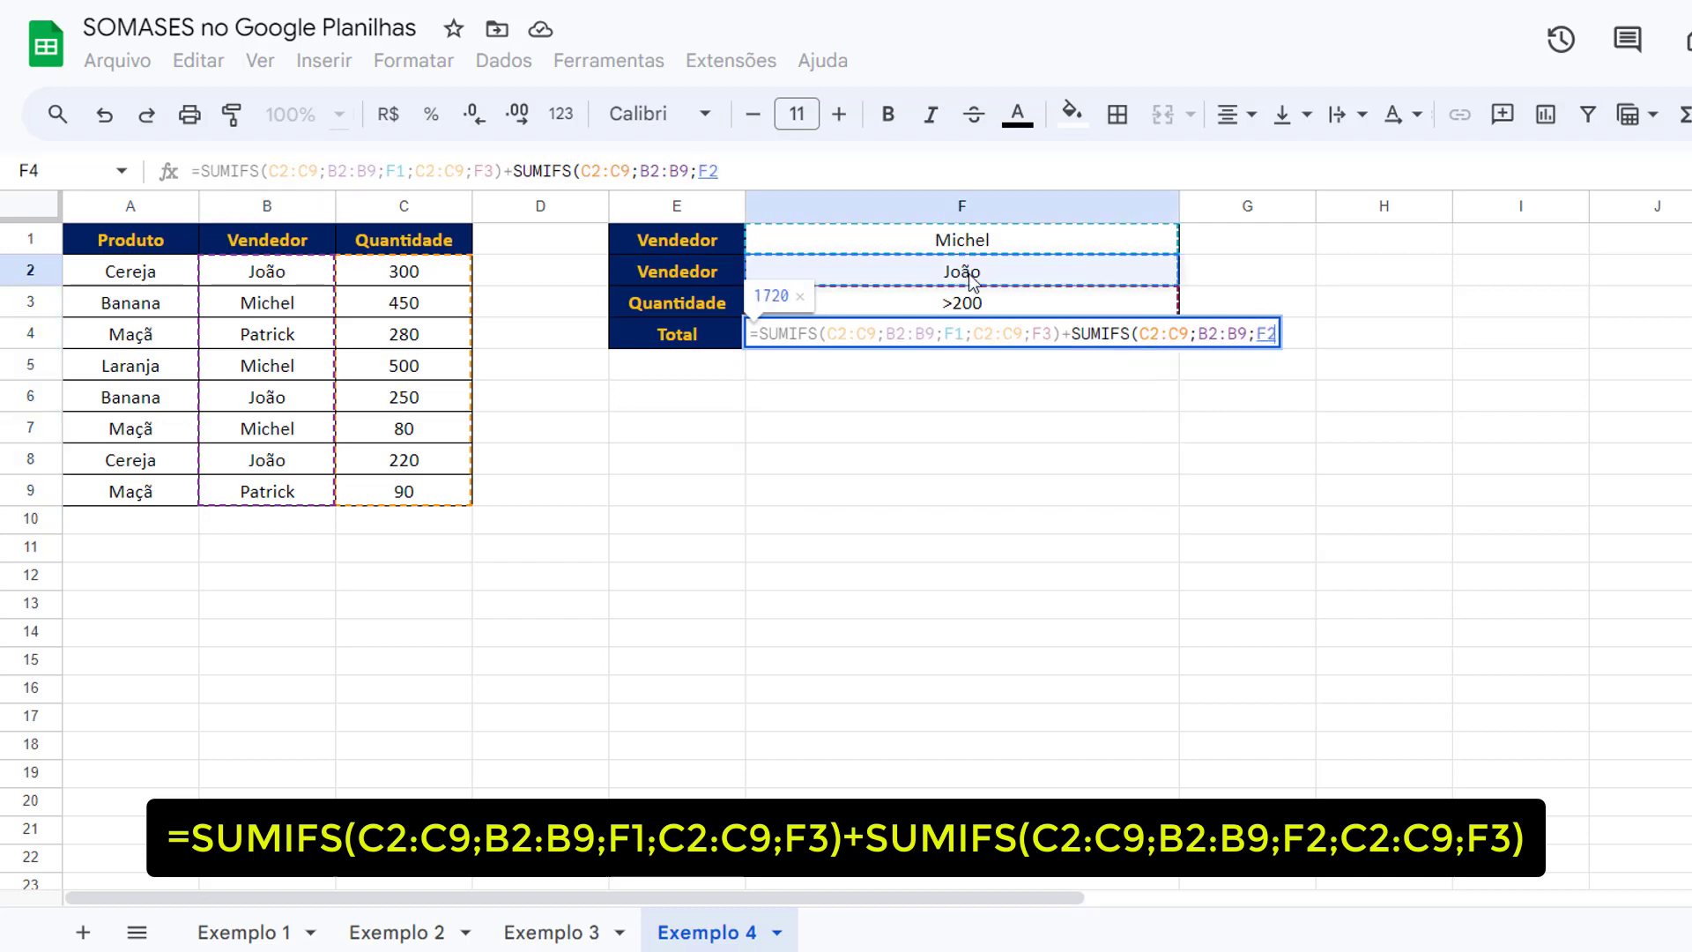
type(";")
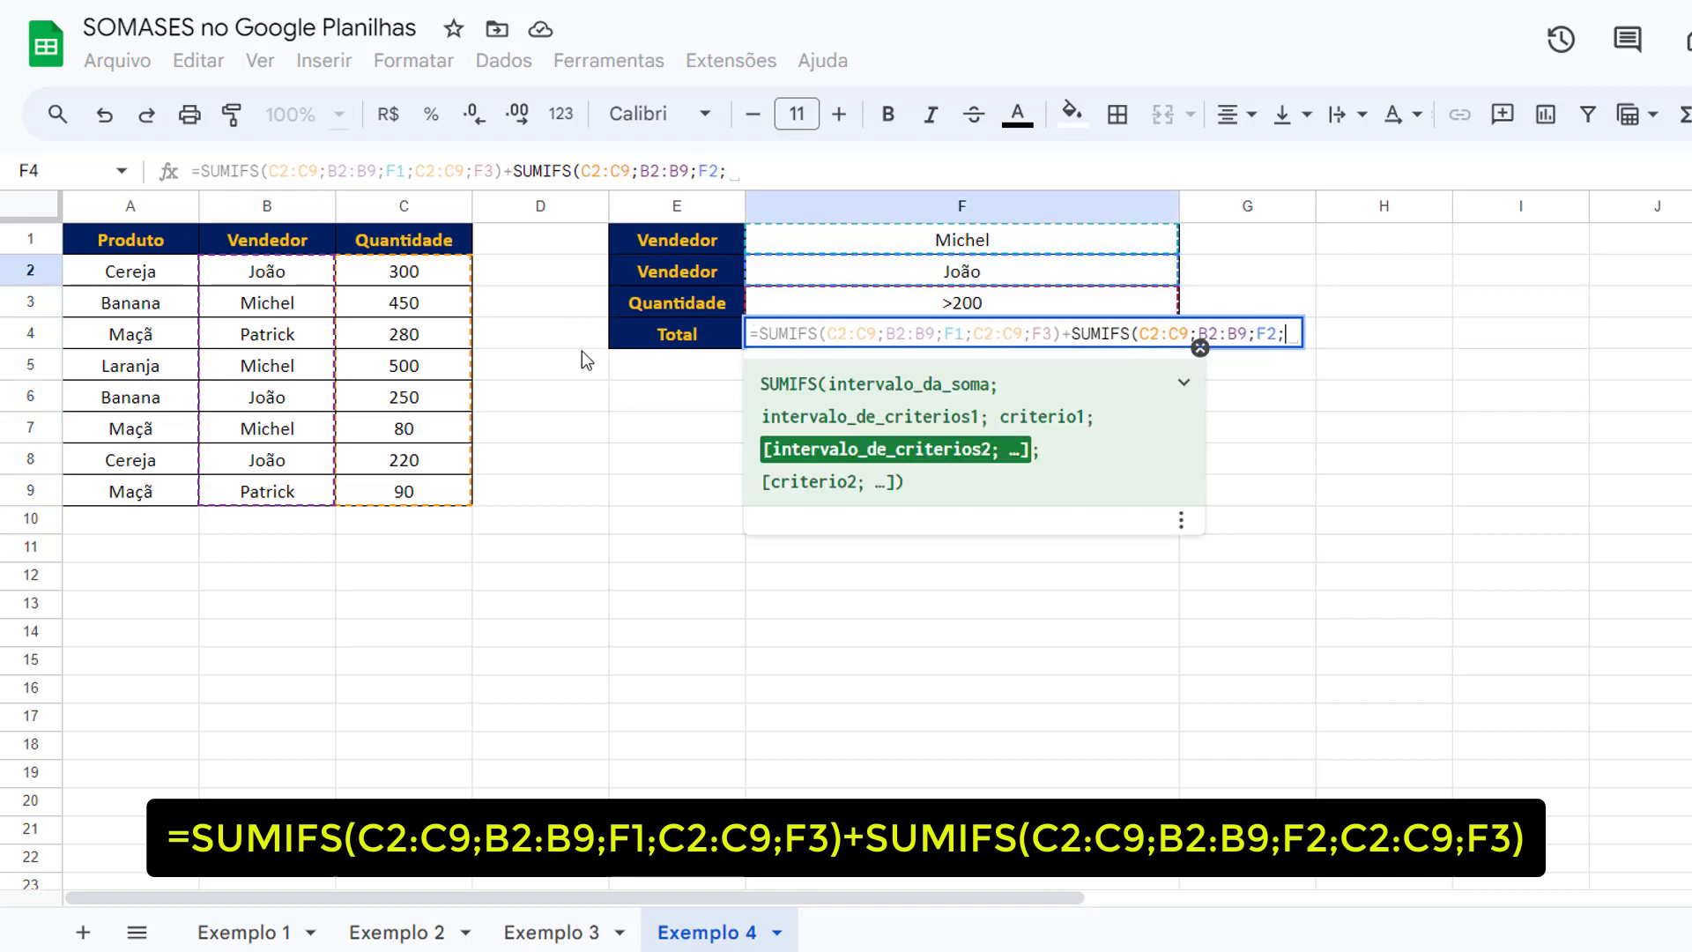
Complete the second SUMIFS with the quantity criterion C2:C9 and F3, and enter the formula in F4
left_click_drag(403, 276, 388, 491)
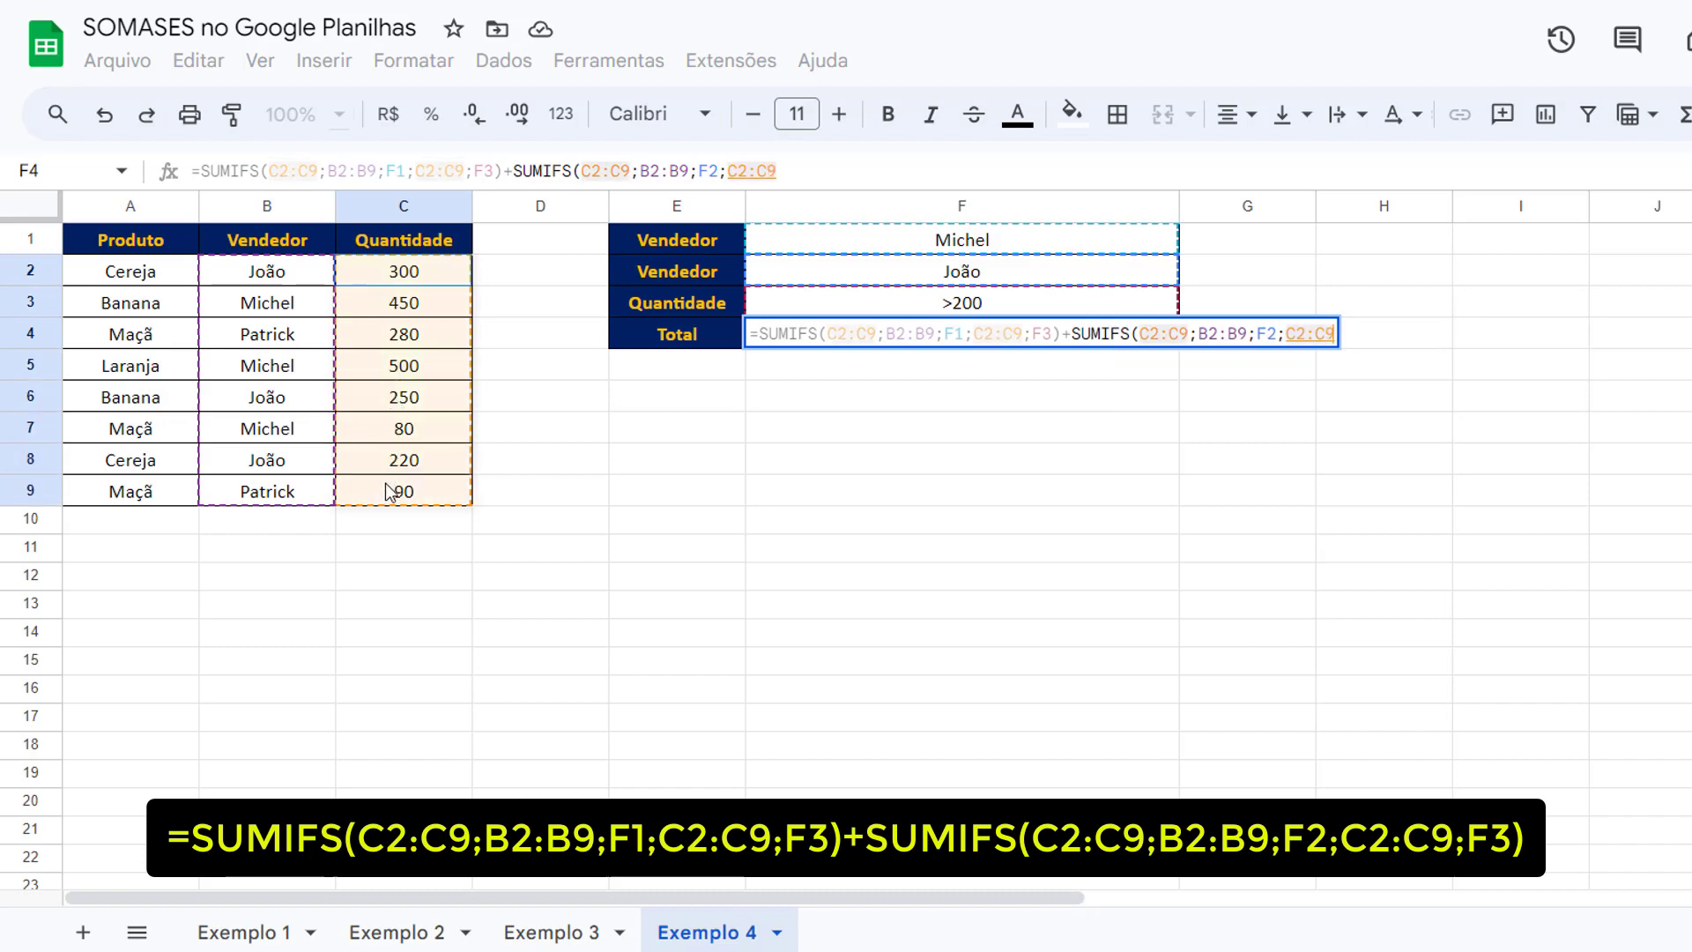
type(";")
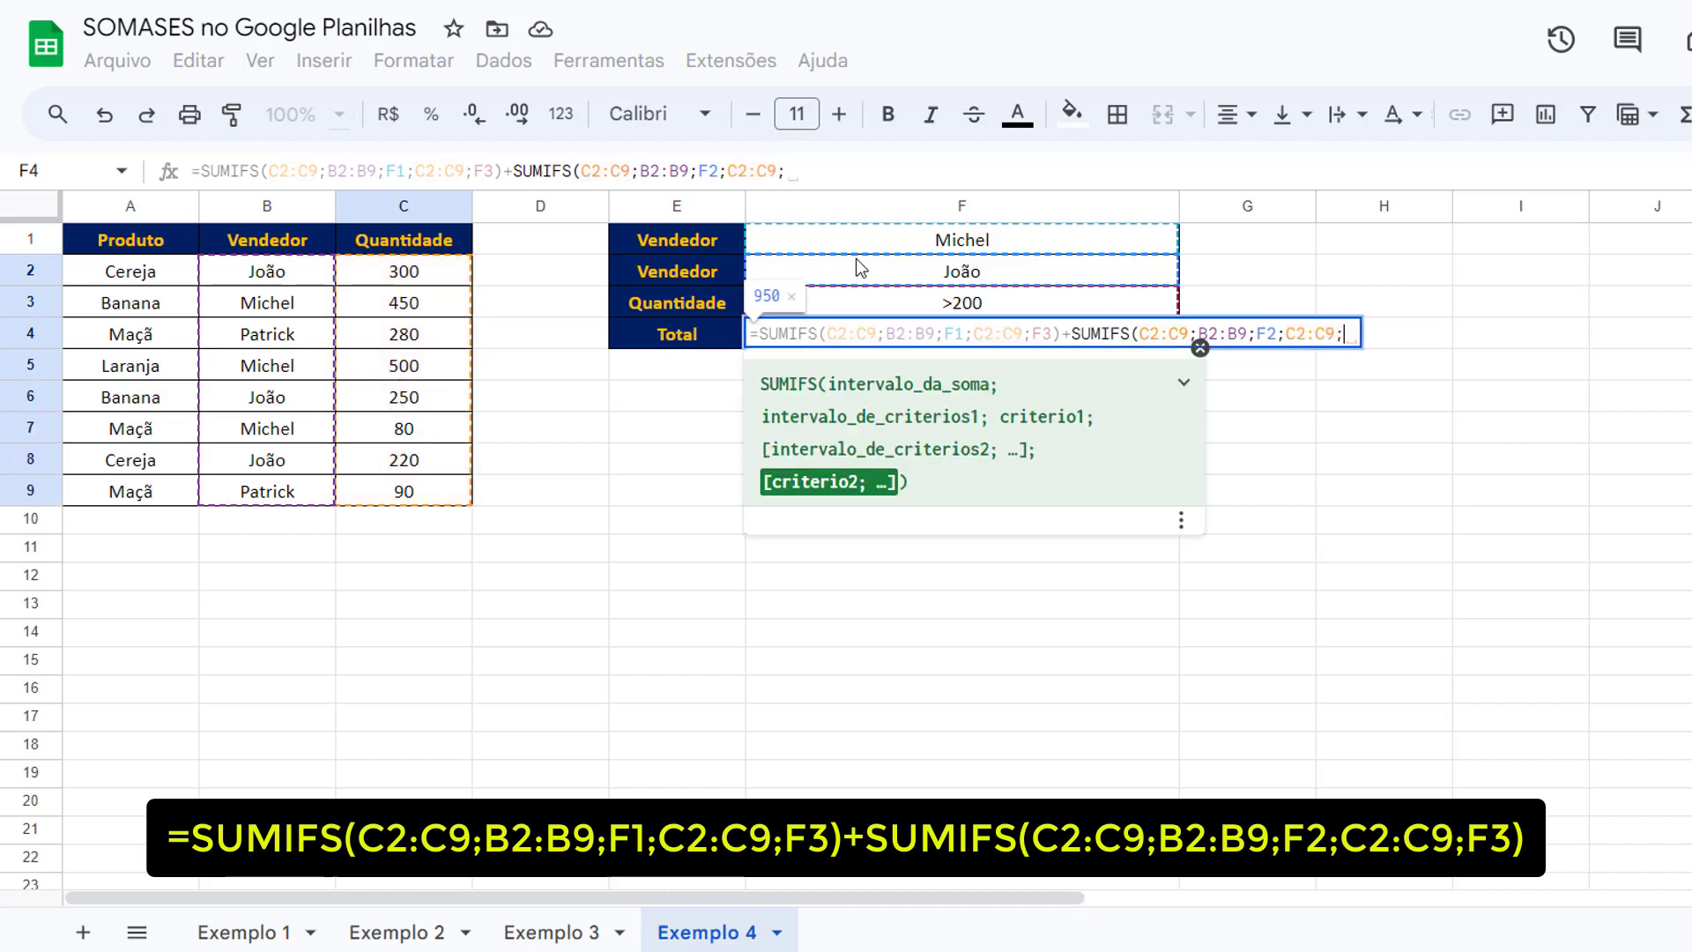
left_click(916, 310)
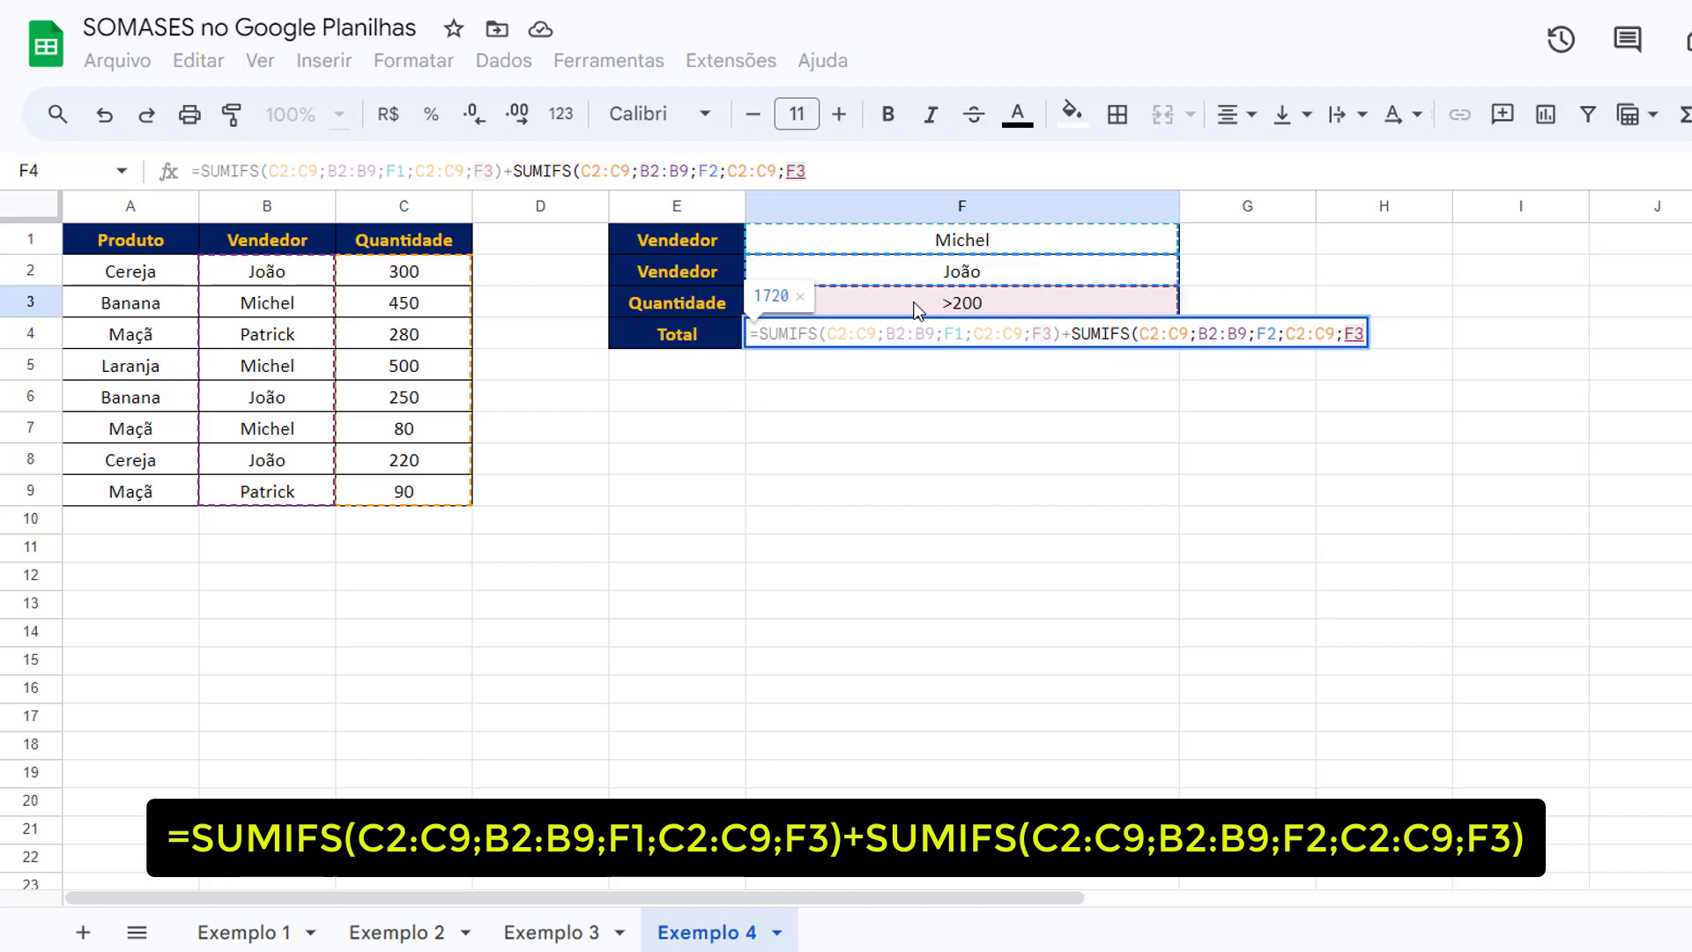
type(")")
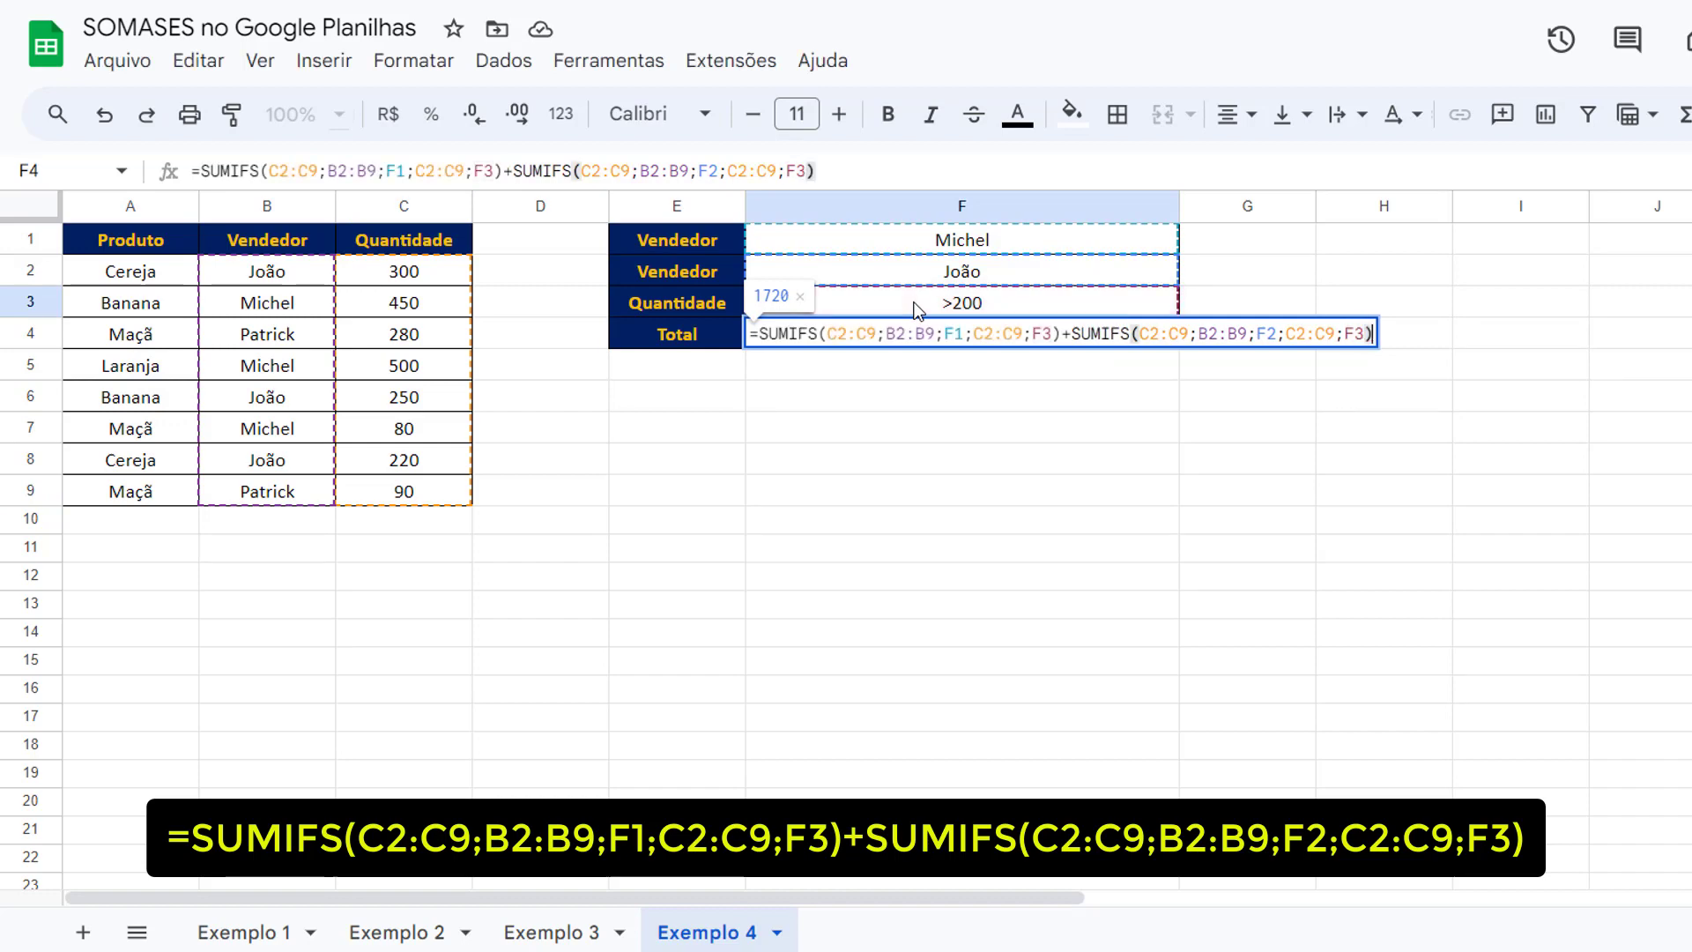
key("Return")
Check the formula and total in F4 against the seller and quantity criteria in F1:F3
left_click(927, 333)
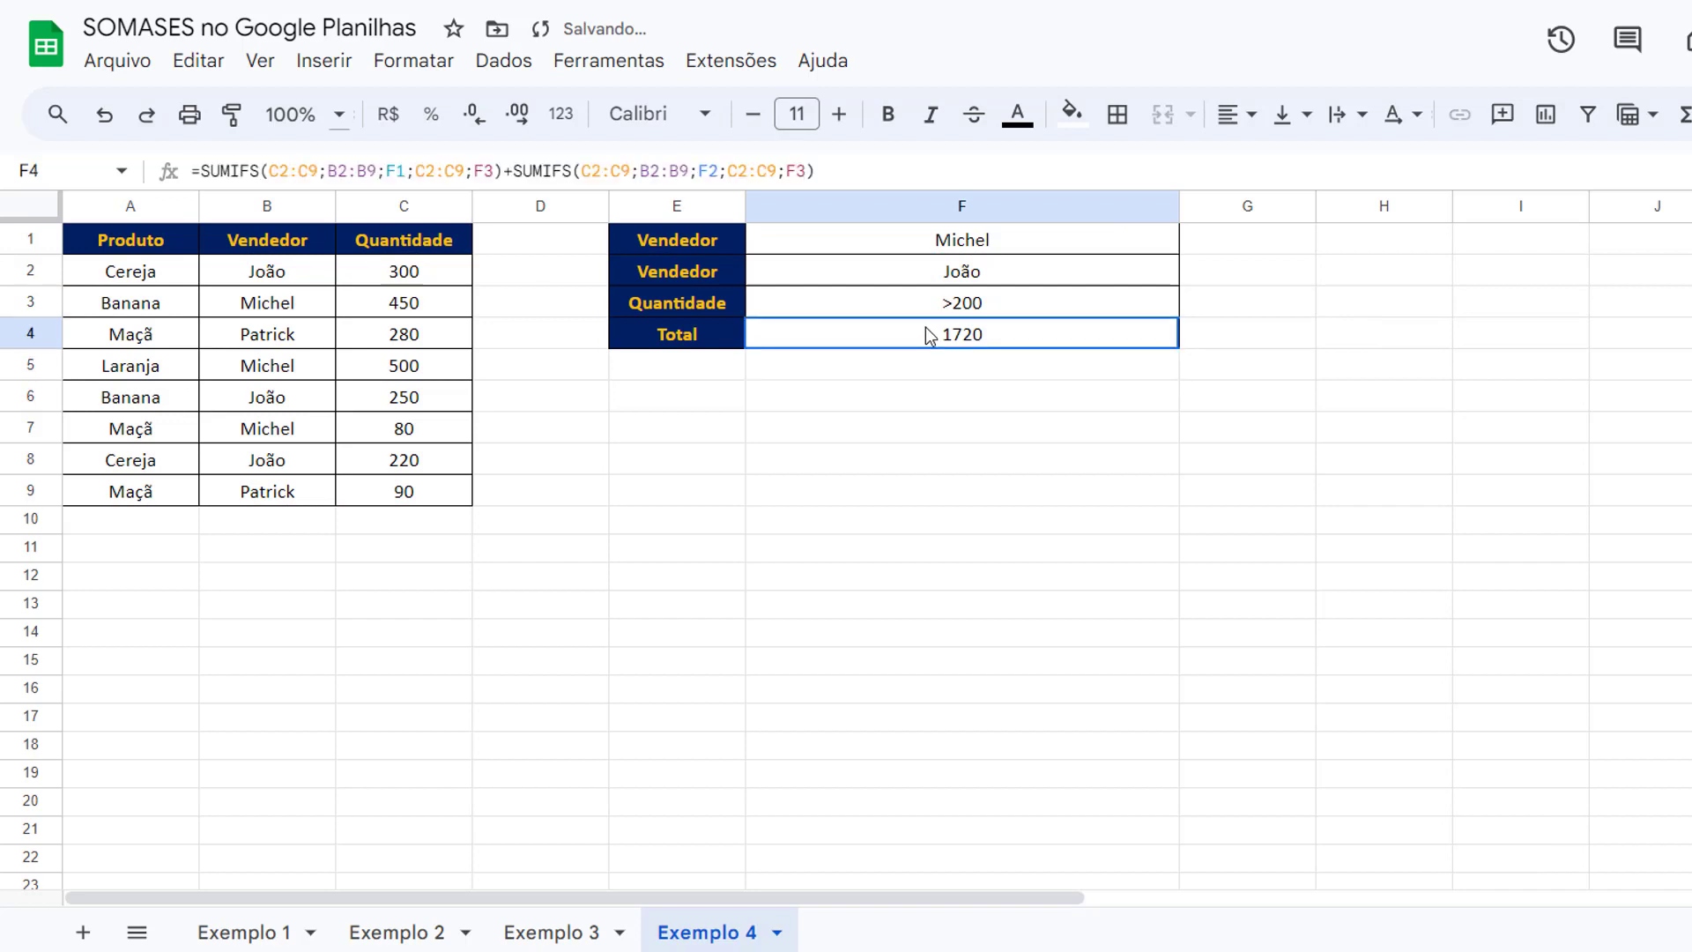
left_click_drag(958, 242, 959, 267)
left_click(978, 307)
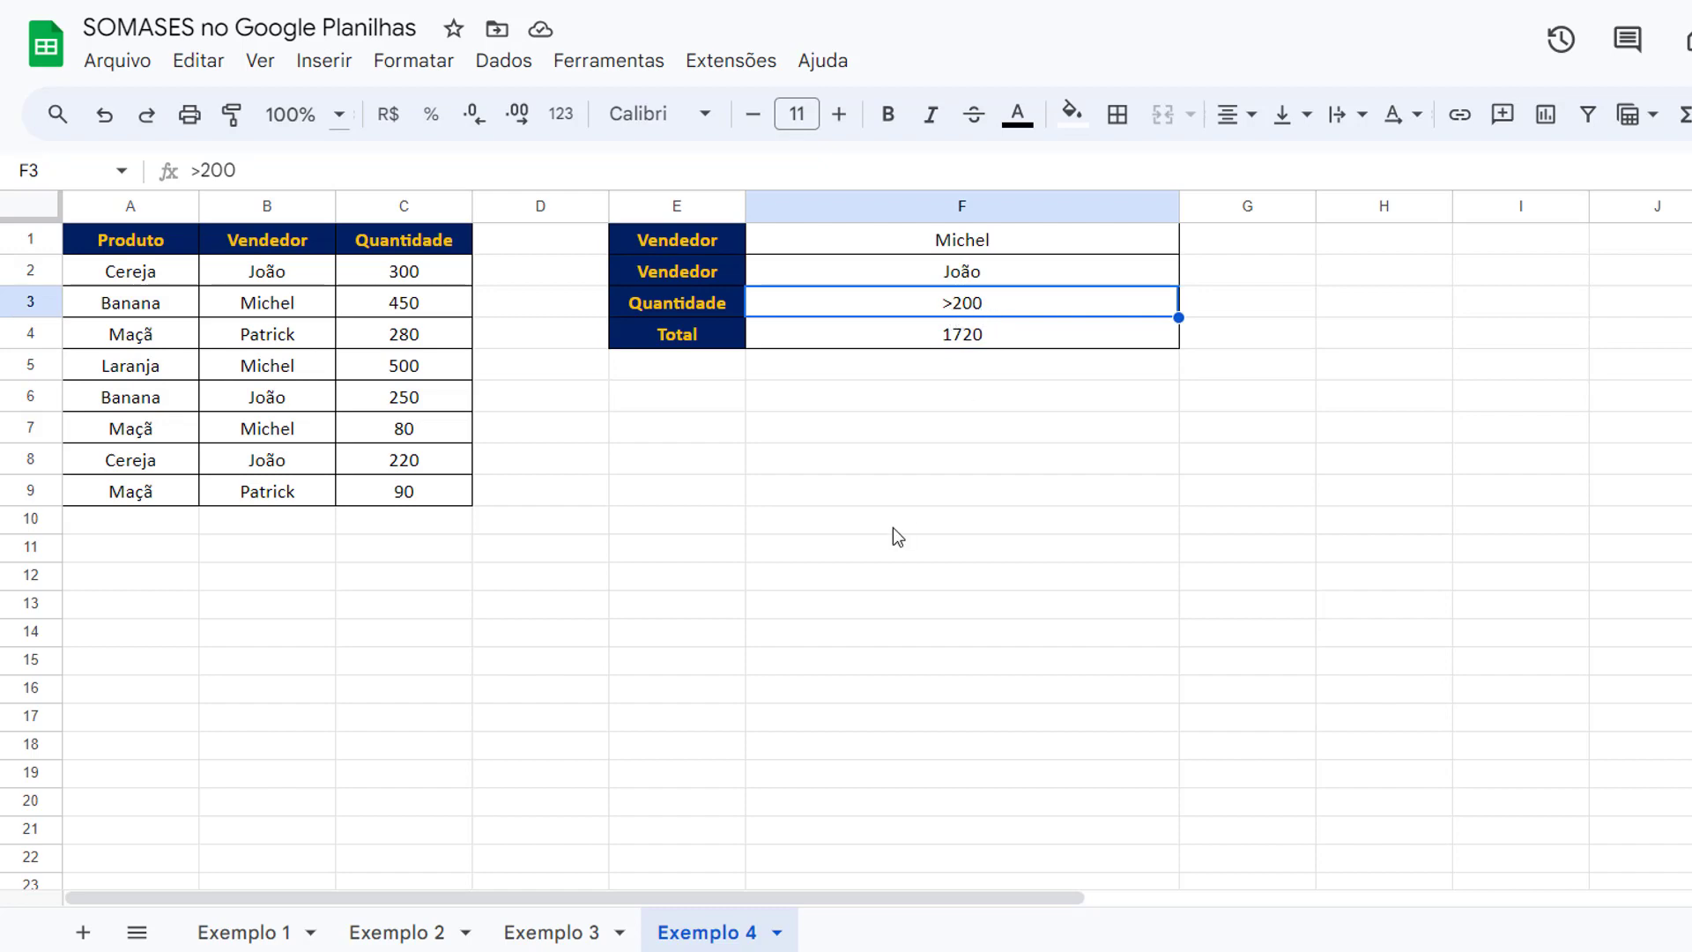
left_click(774, 461)
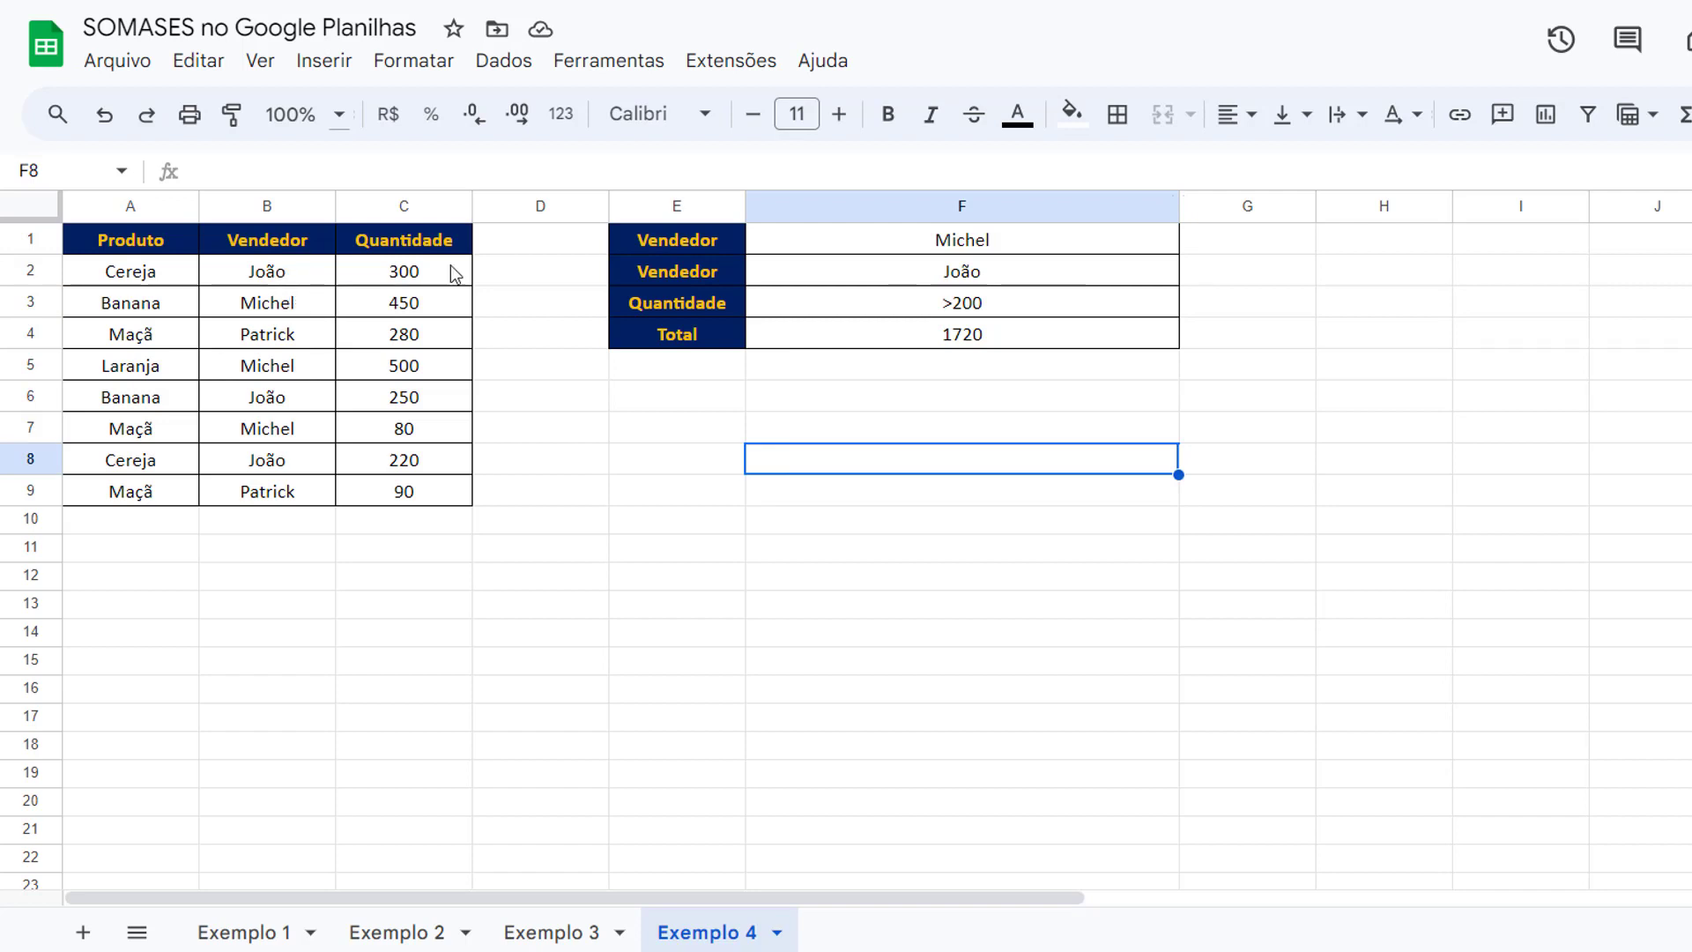
Examine the sellers listed in B2:B4 and compare the two seller criteria in F1 and F2 with the F4 formula
left_click(269, 275)
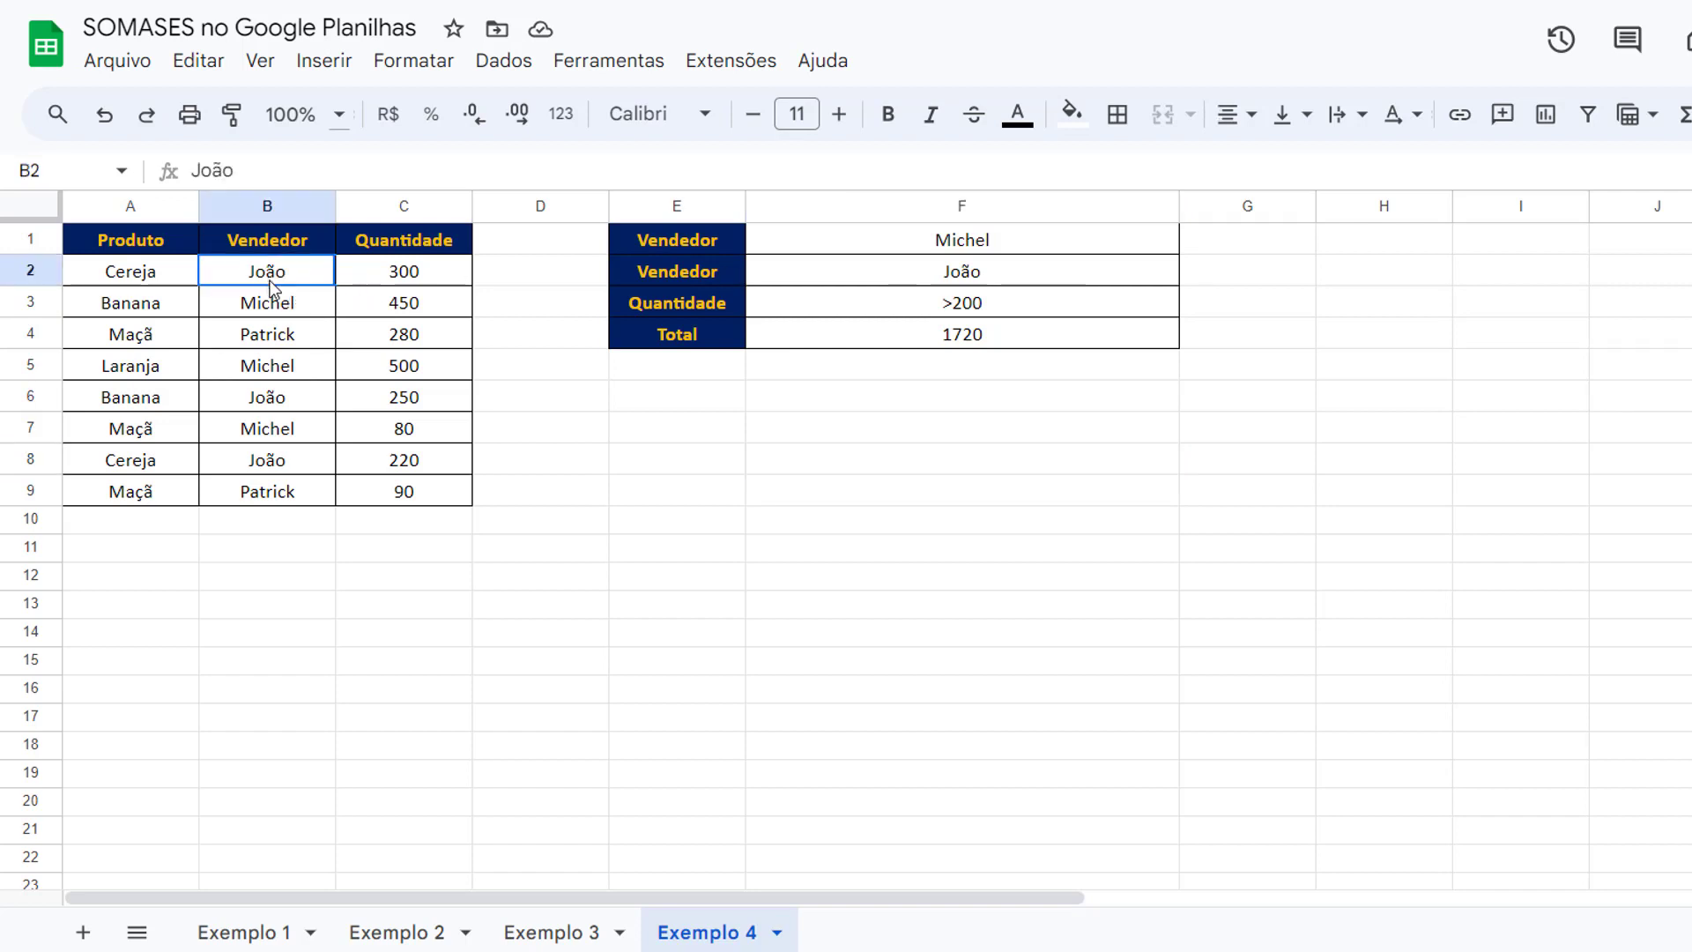
left_click(274, 301)
left_click(267, 339)
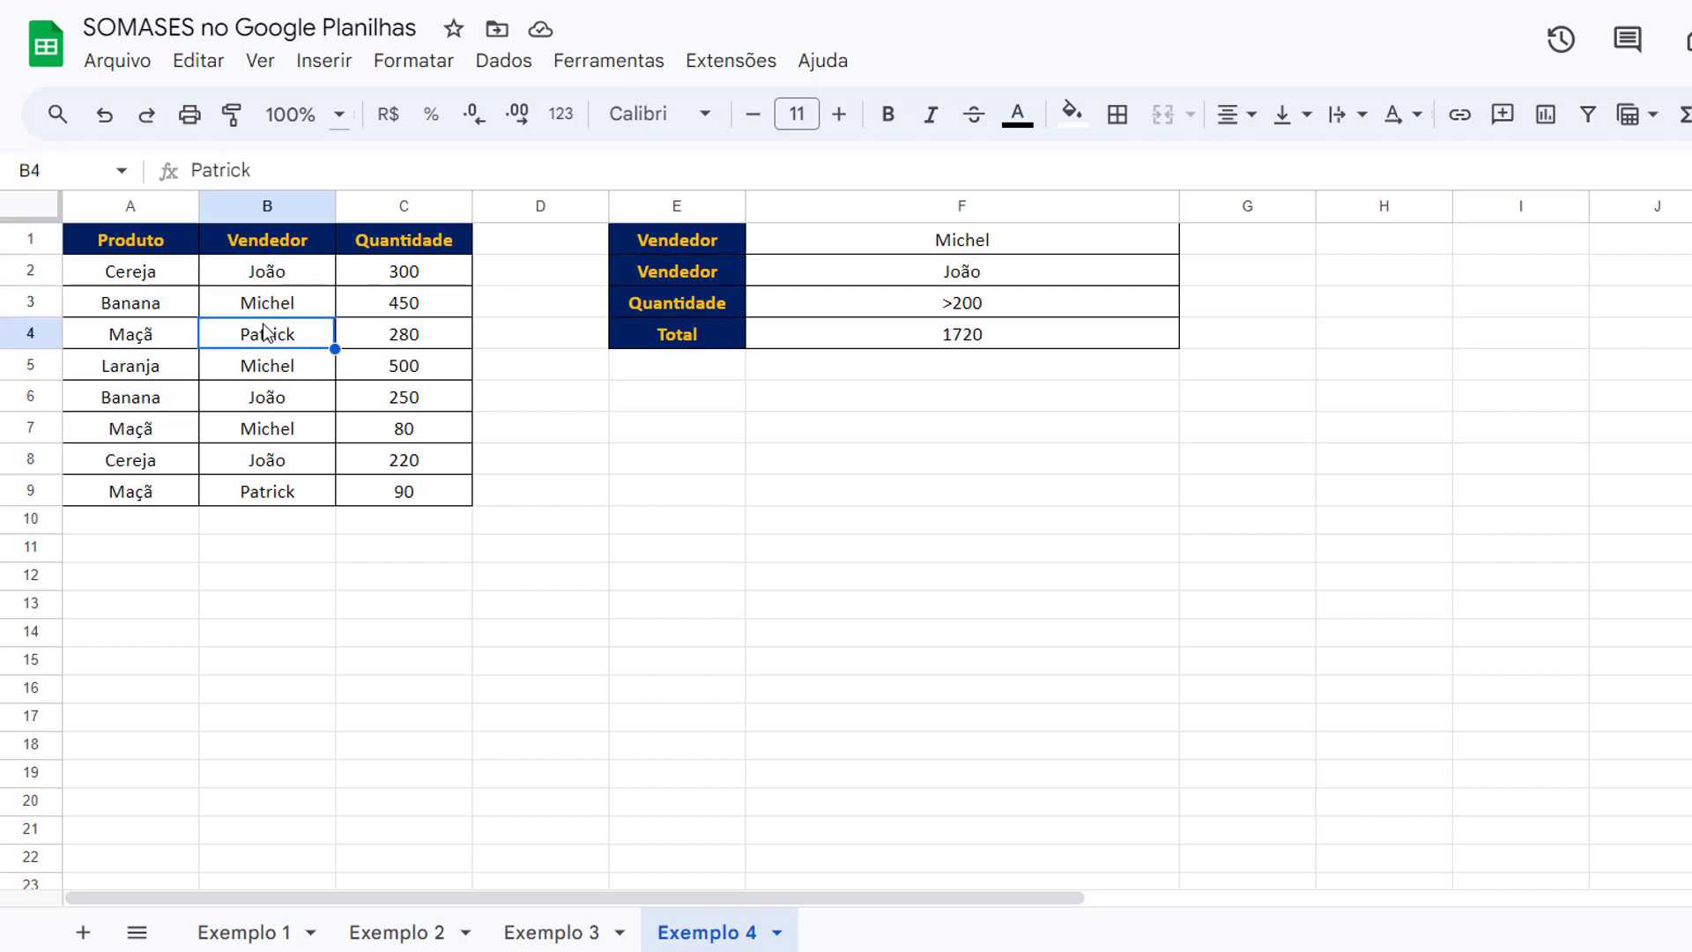
left_click(936, 401)
left_click(941, 240)
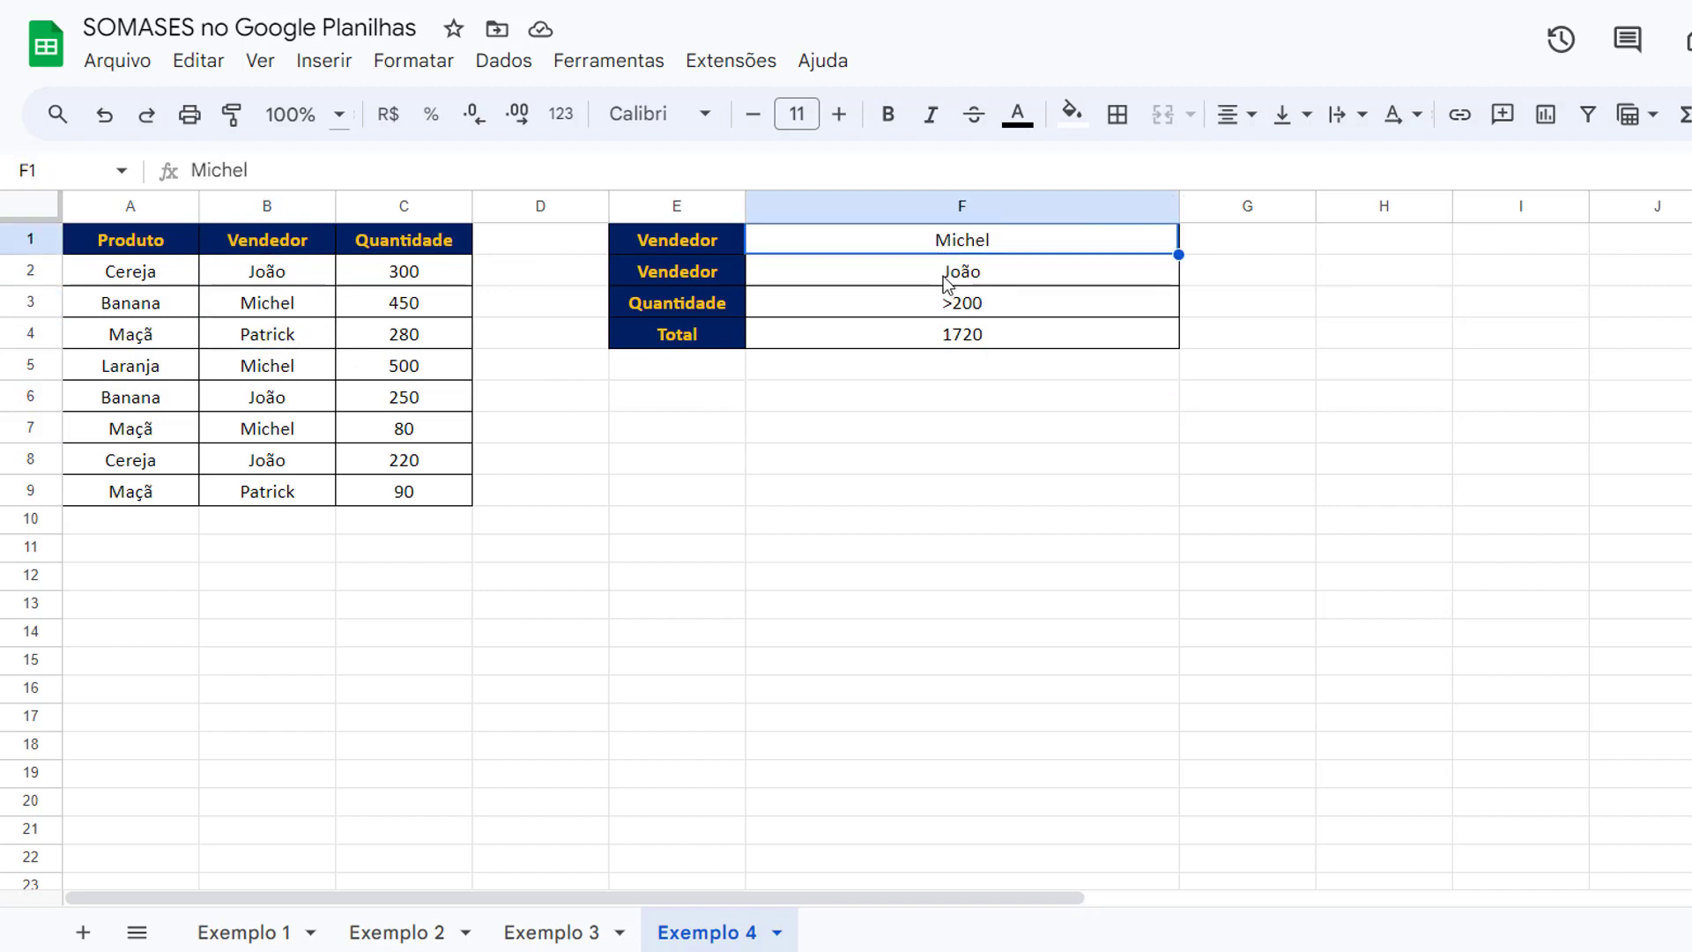
left_click(943, 278)
left_click(941, 245)
left_click(925, 268)
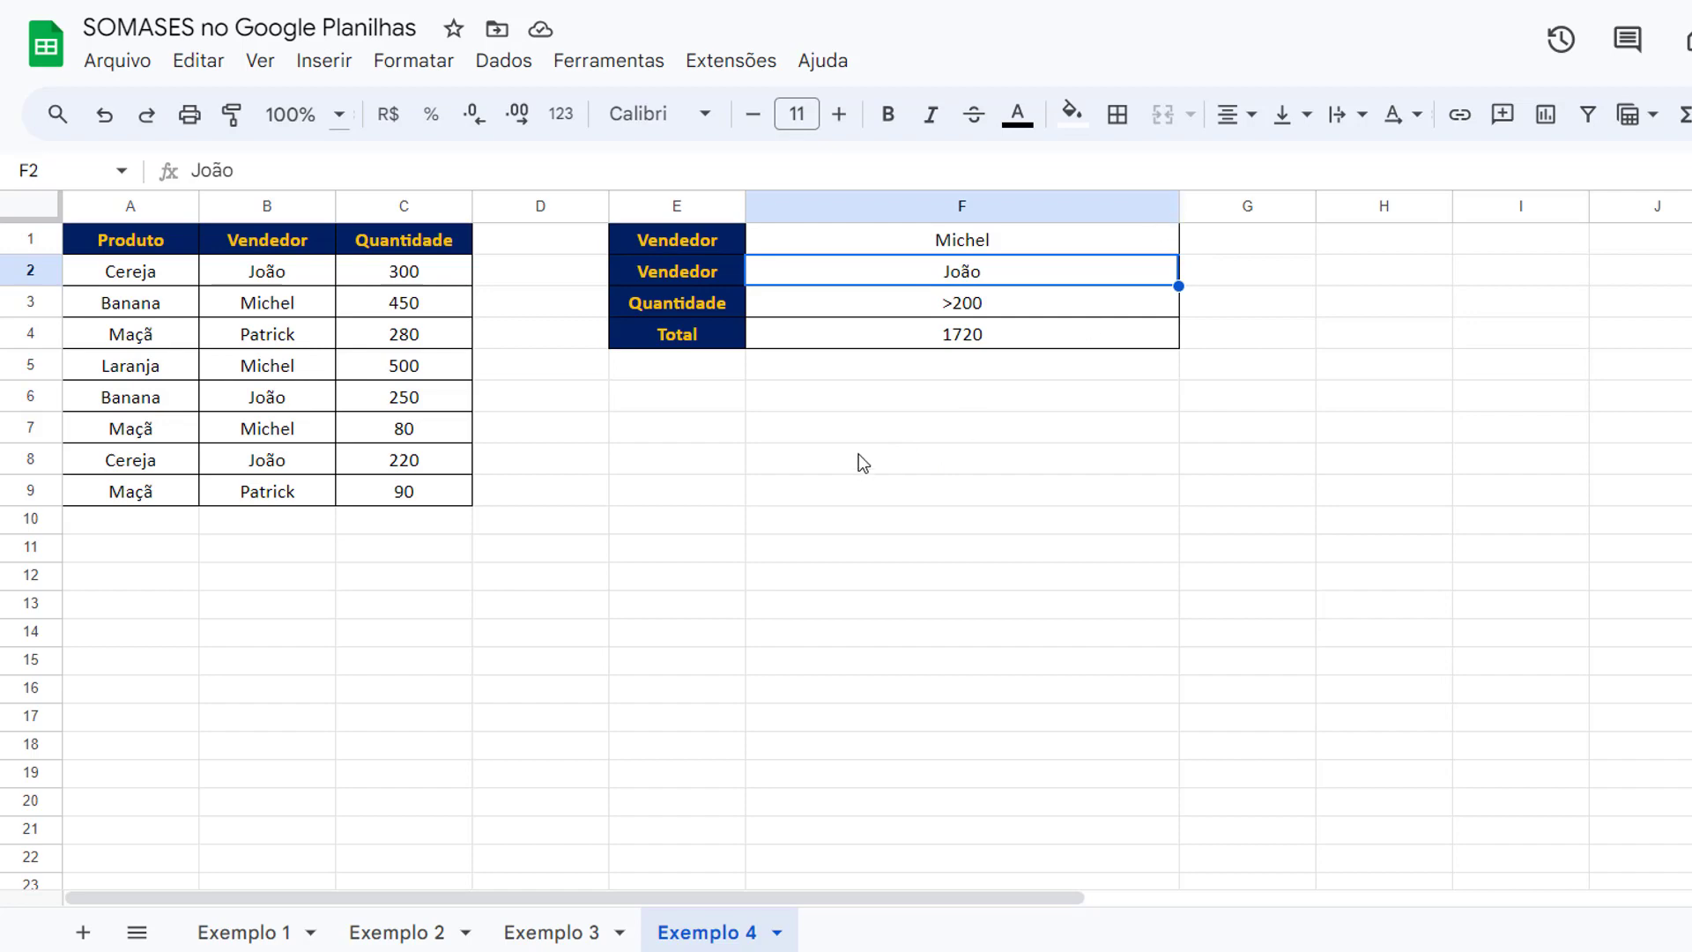
left_click(957, 336)
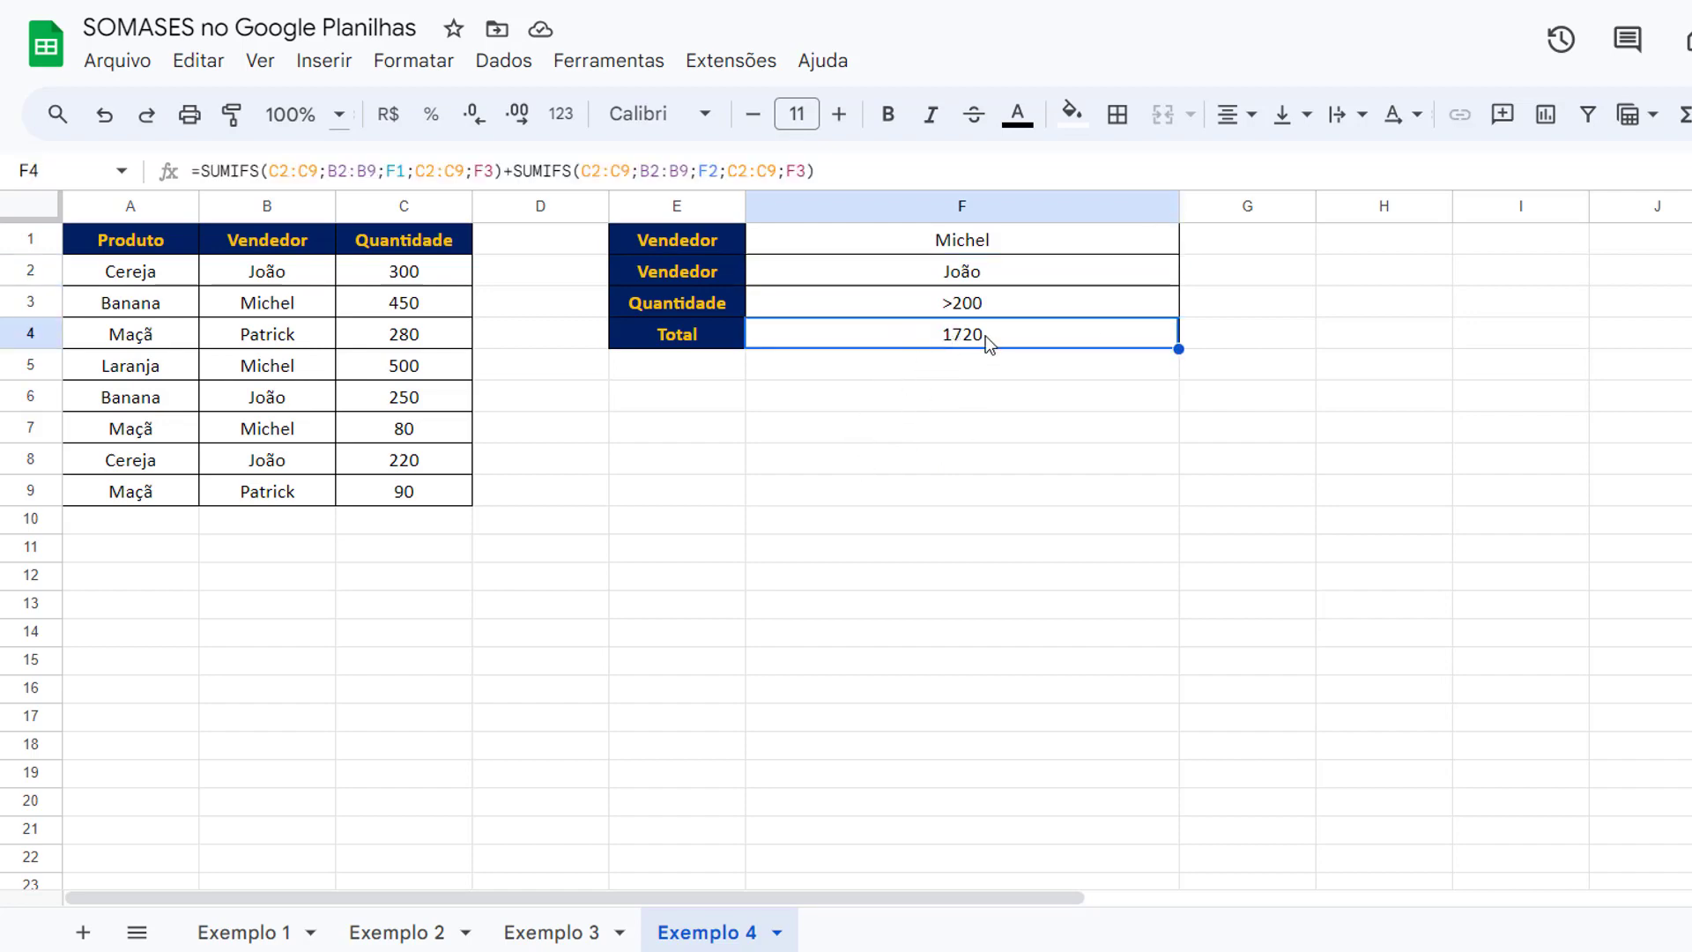
Start a SUMIFS formula in F7 with C2:C9 as the sum range
left_click(825, 463)
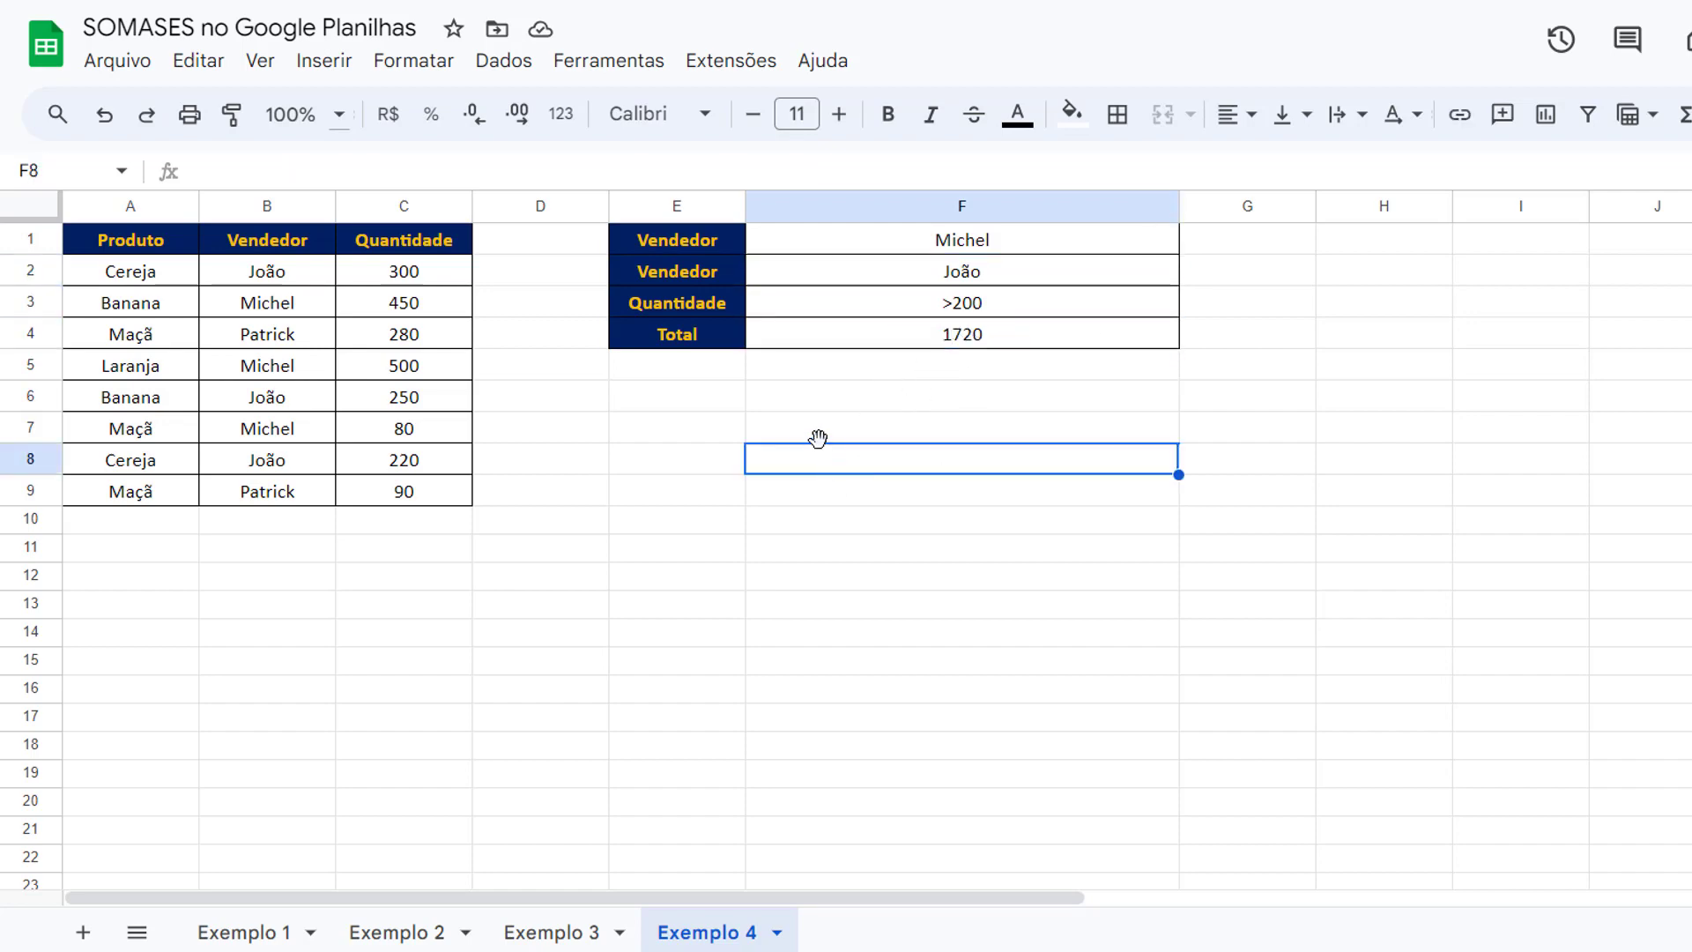
left_click(821, 434)
type("=SUMIFS")
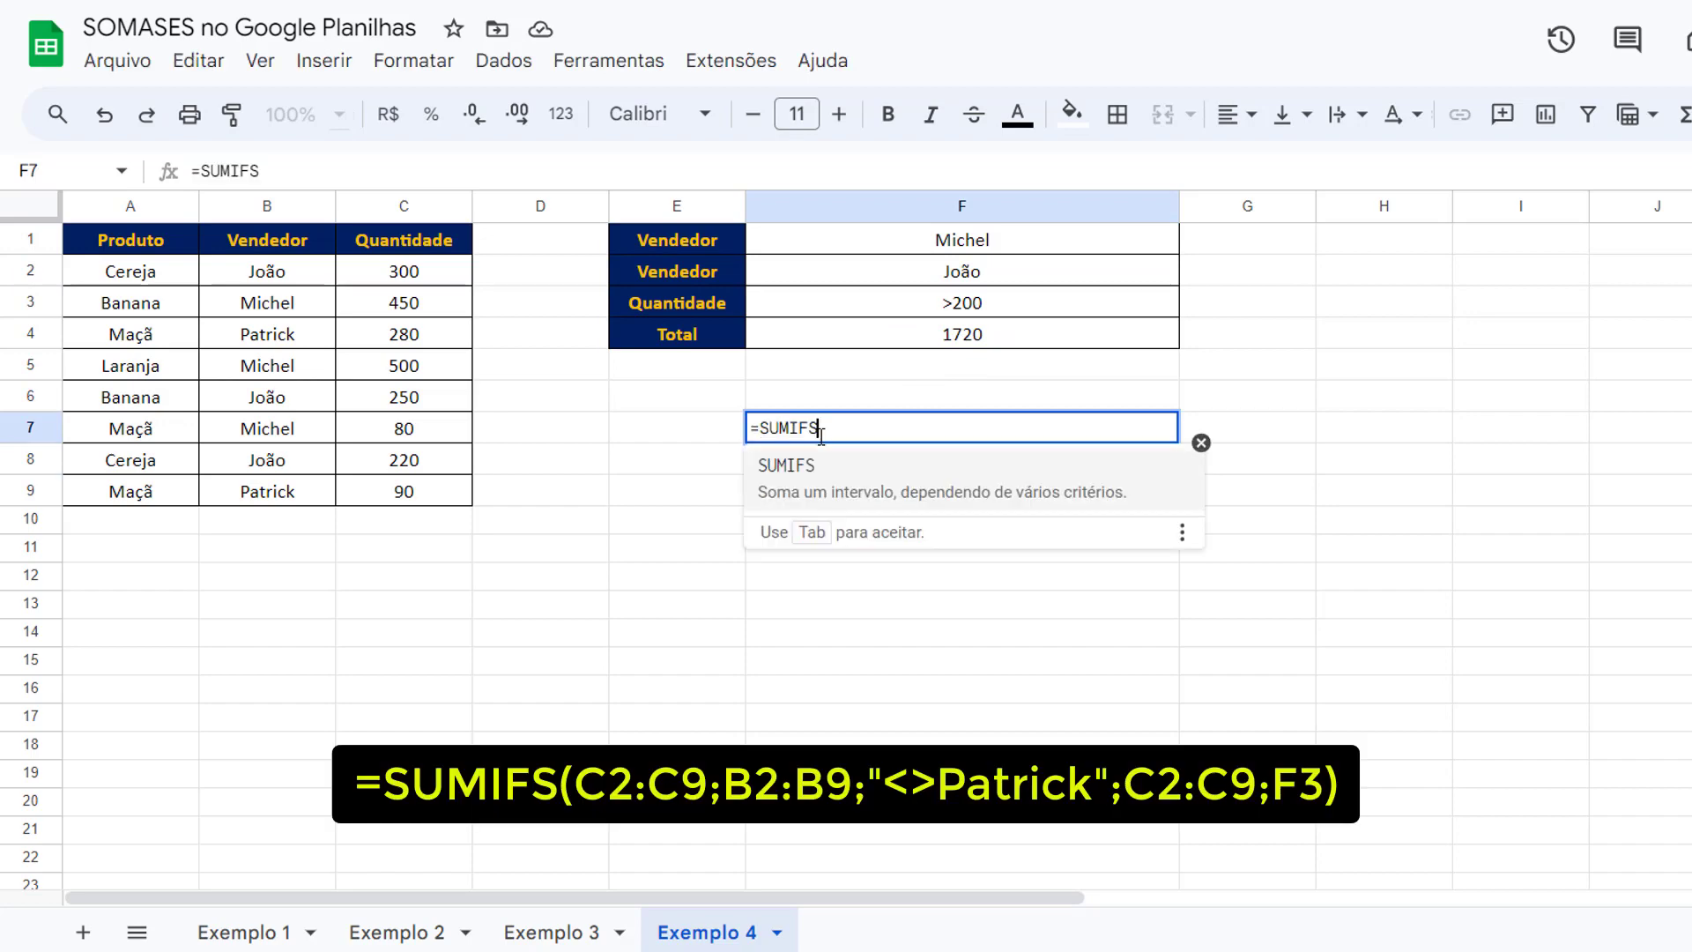
type("(")
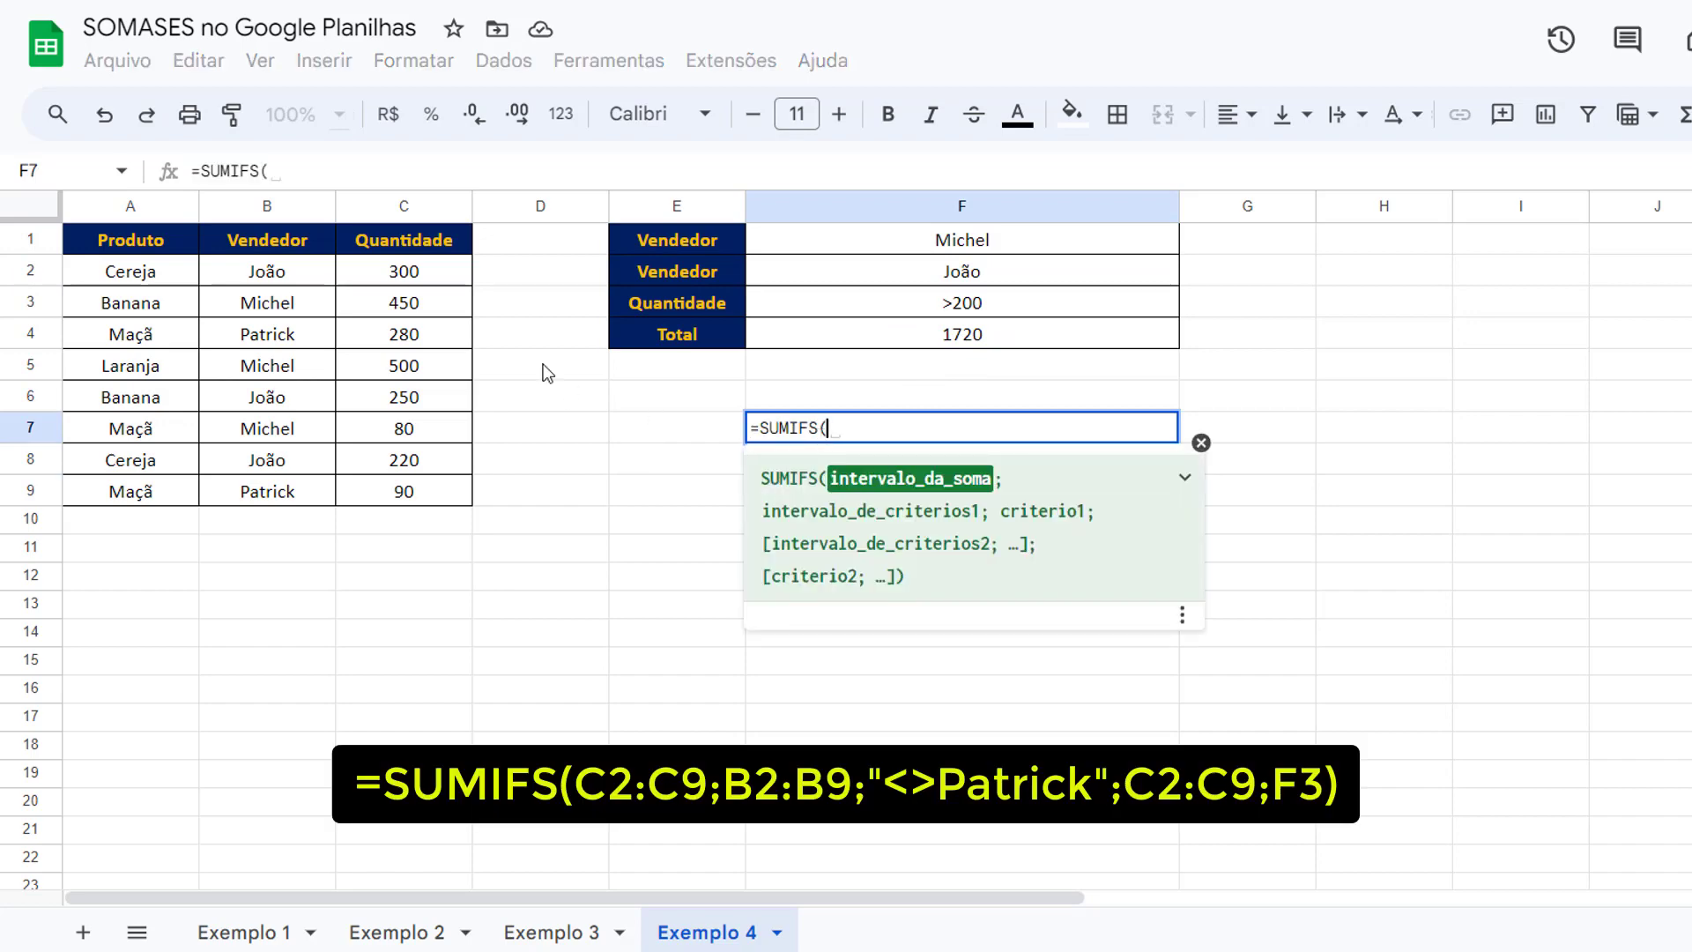
left_click_drag(413, 282, 370, 494)
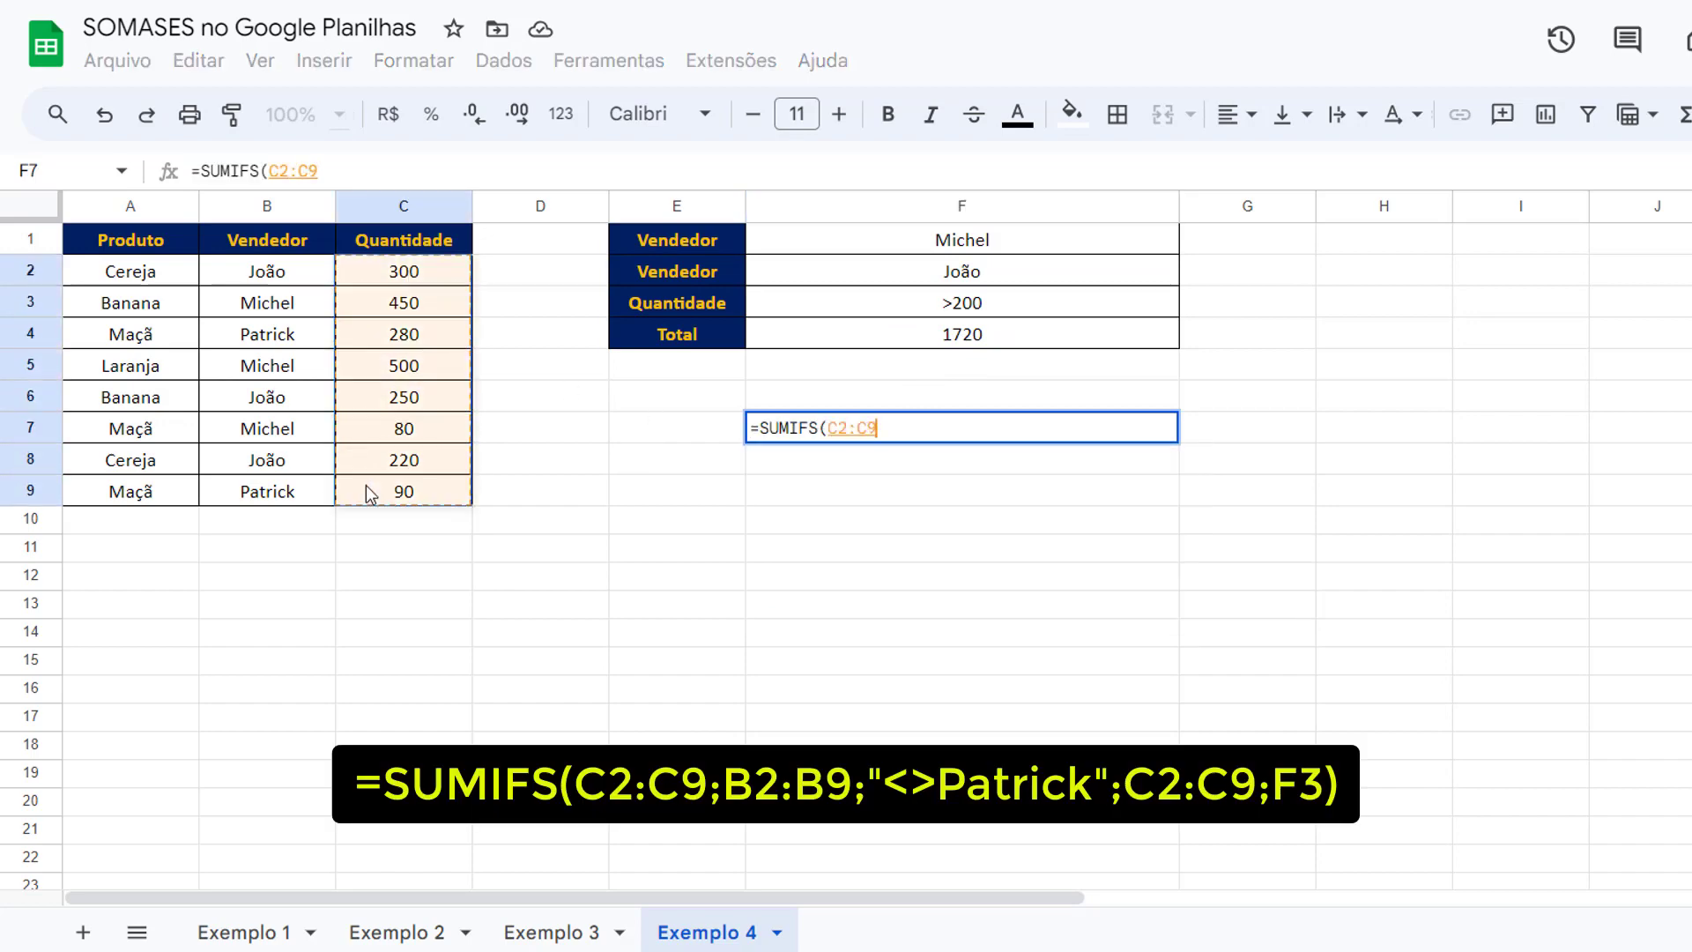
type(";")
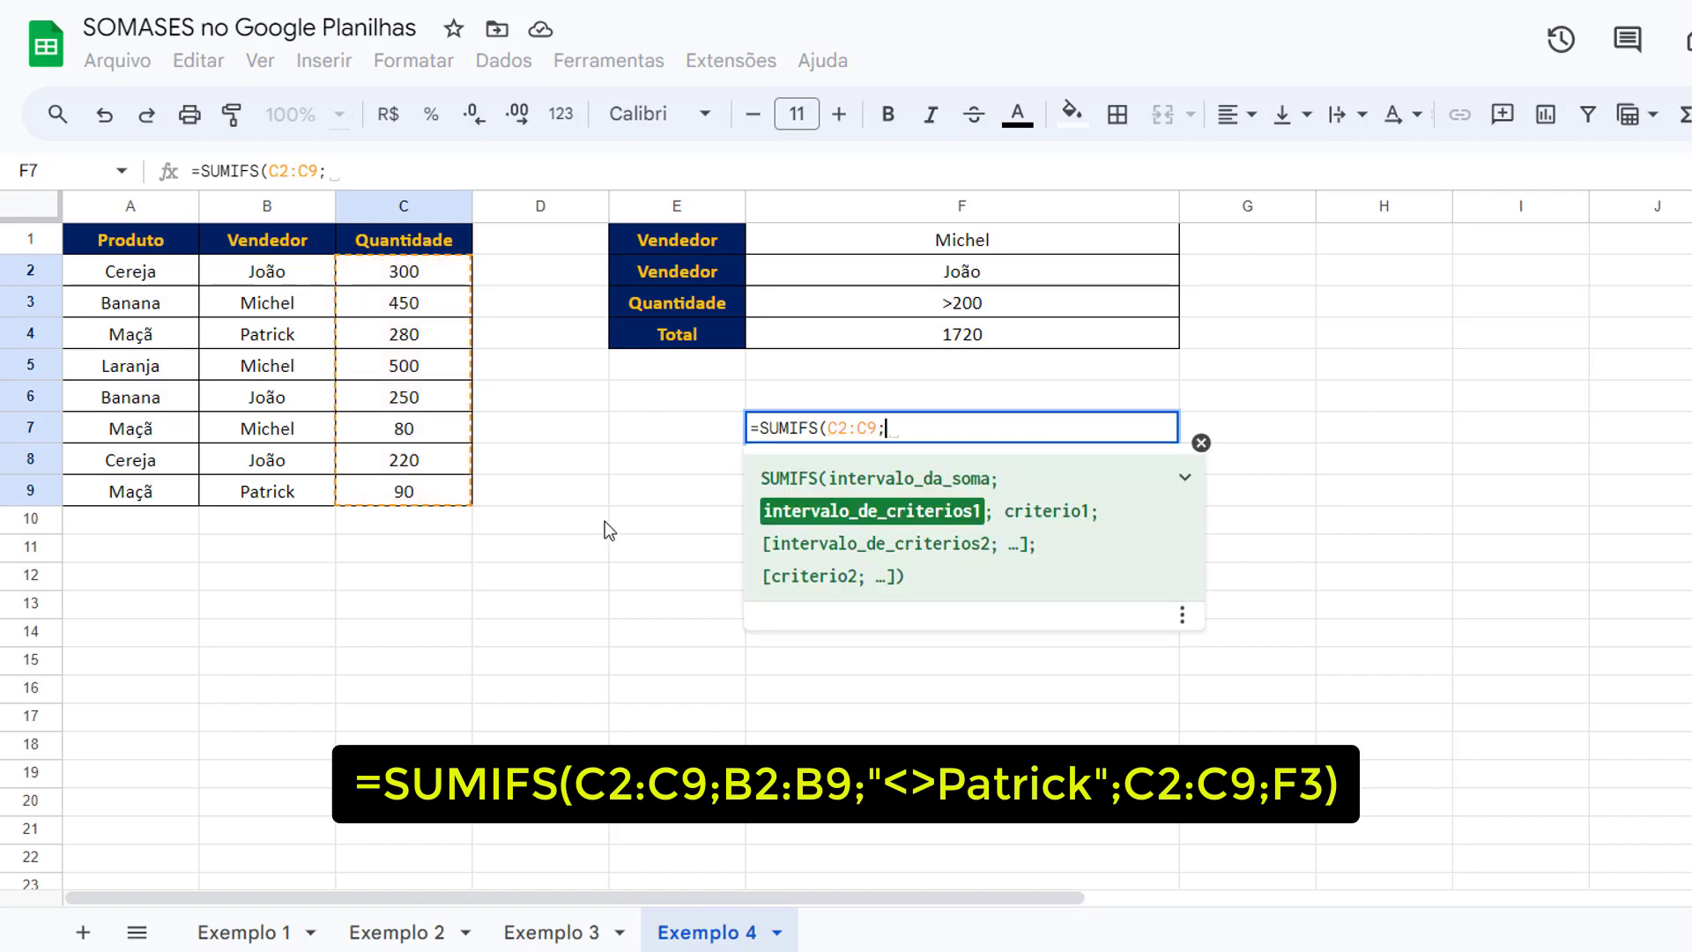
Add the seller criterion to the F7 formula: range B2:B9 with a quoted "<>" condition excluding the seller named in B4
left_click_drag(283, 280, 263, 494)
type(";")
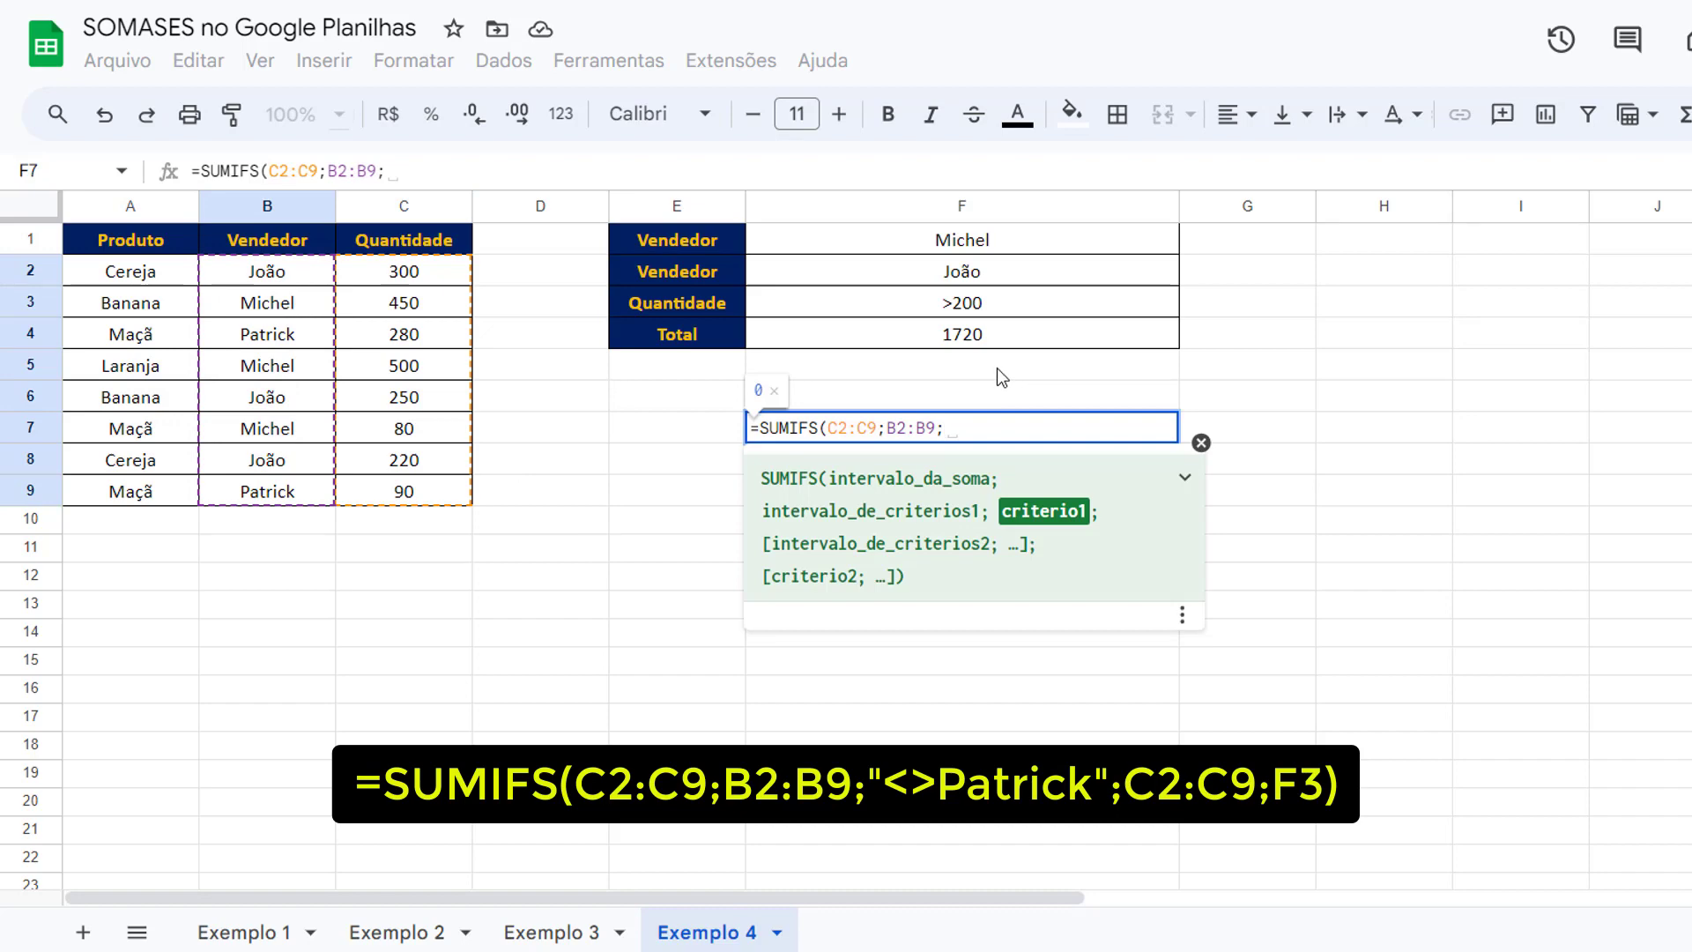
type("\"")
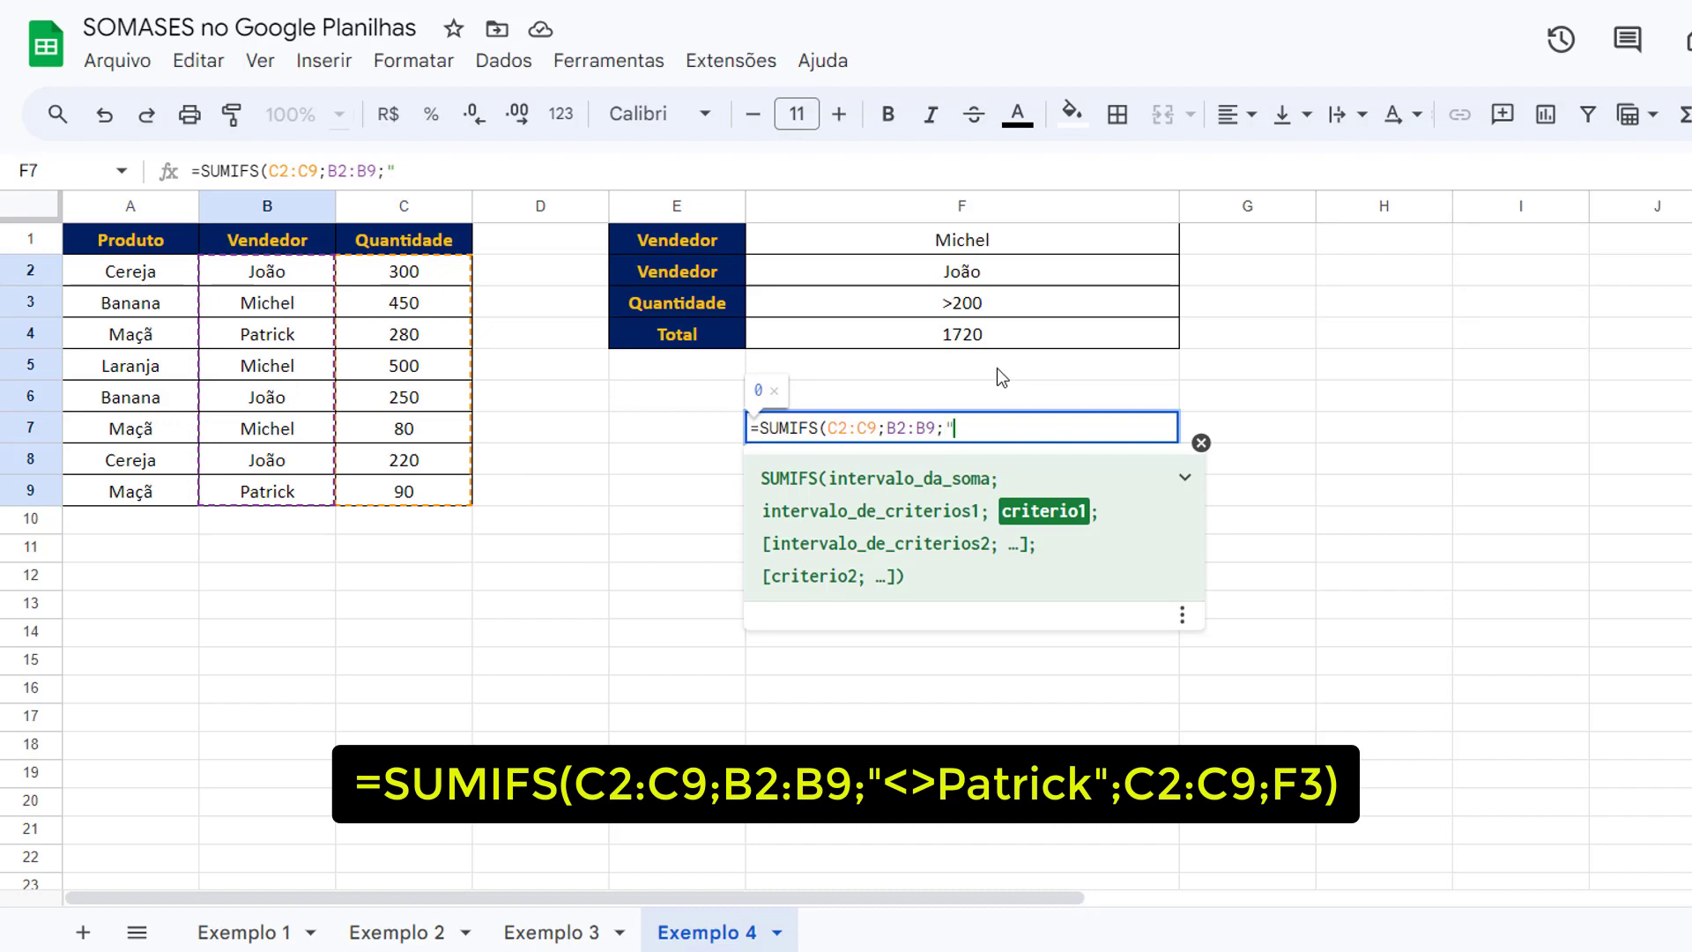
type("<>Patric")
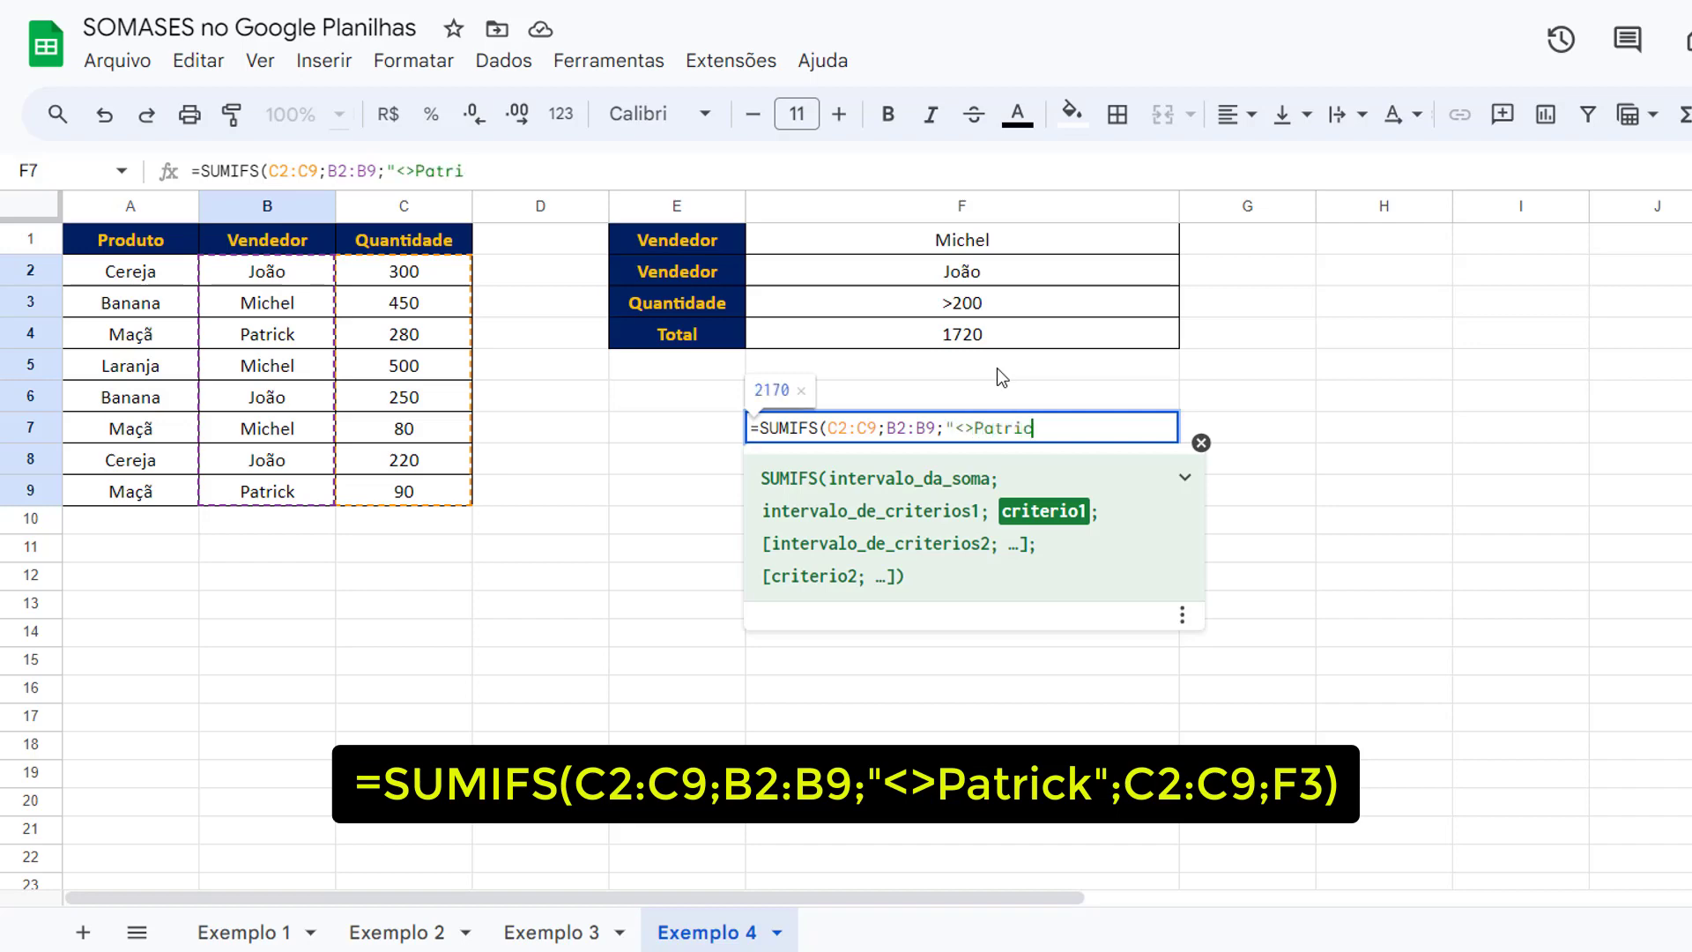
type("k\";")
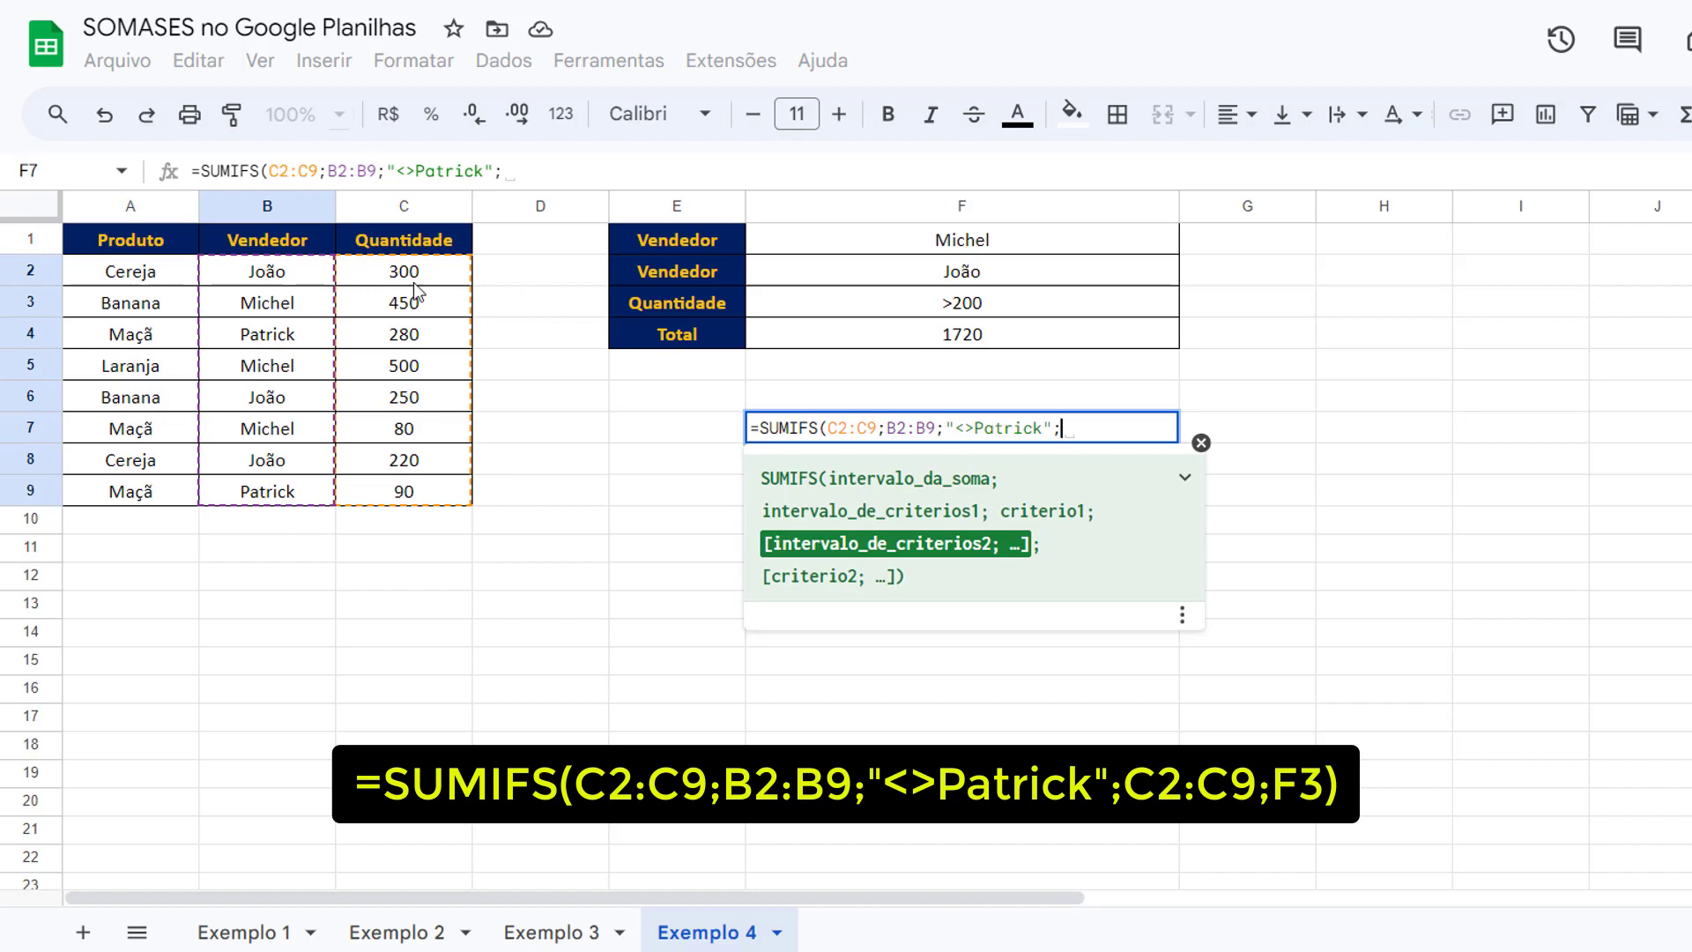
Complete the F7 SUMIFS with the quantity criterion C2:C9 matched against F3, and enter the formula
left_click_drag(404, 269, 392, 340)
left_click_drag(382, 408, 381, 494)
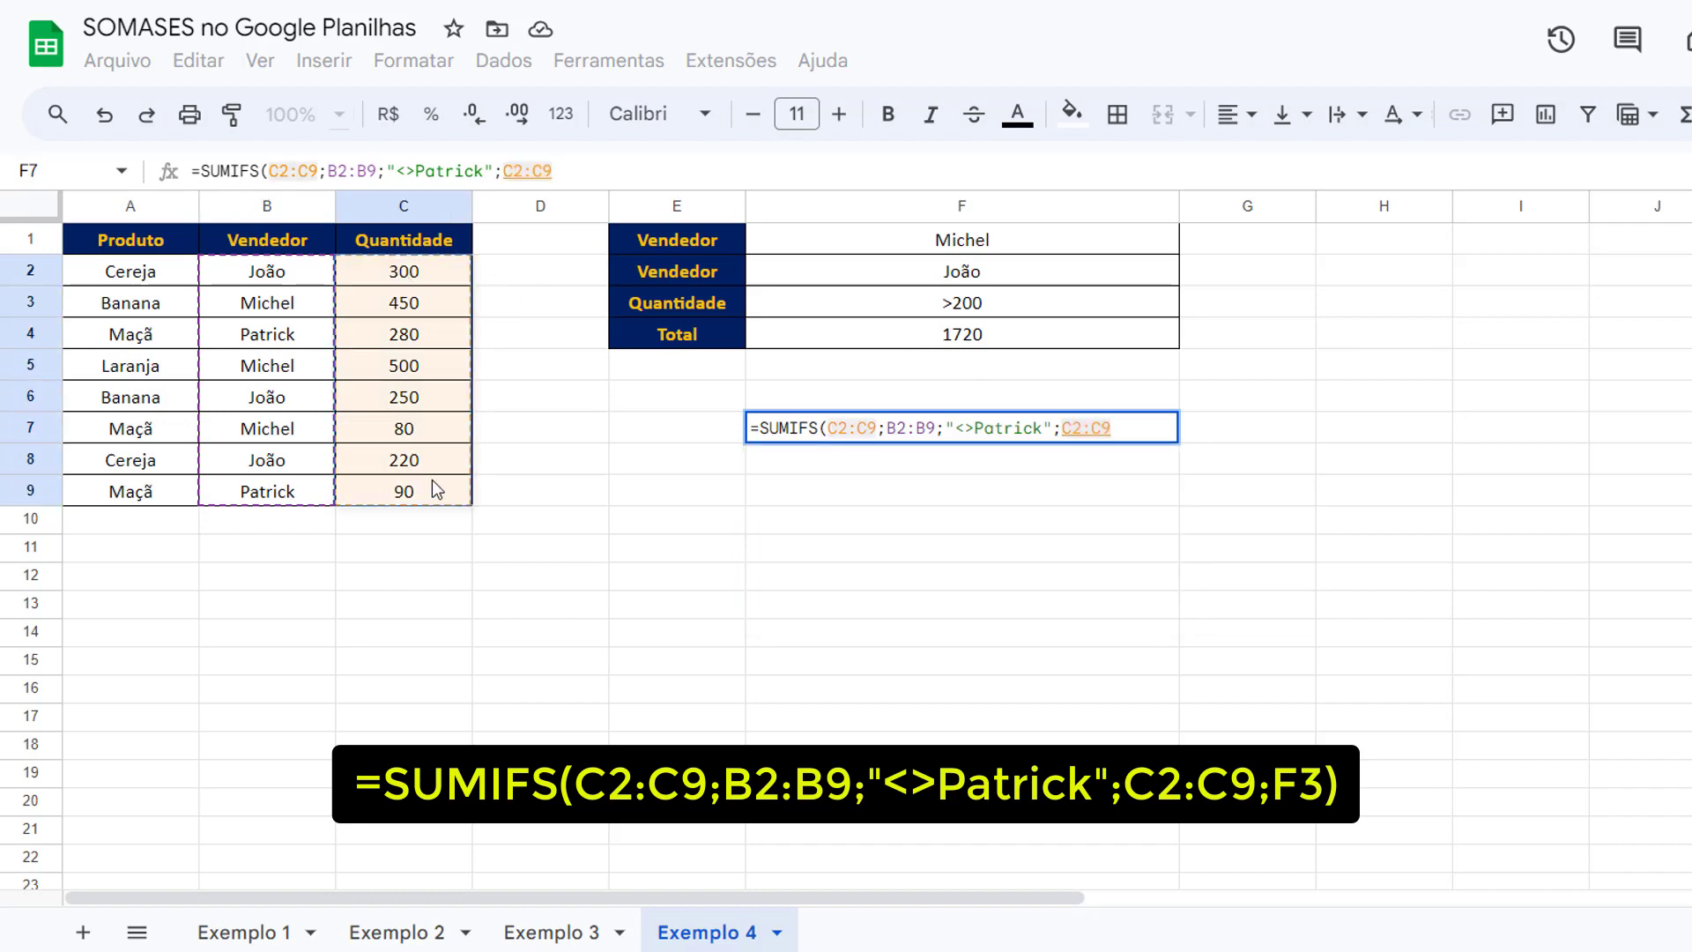
type(";")
left_click(975, 303)
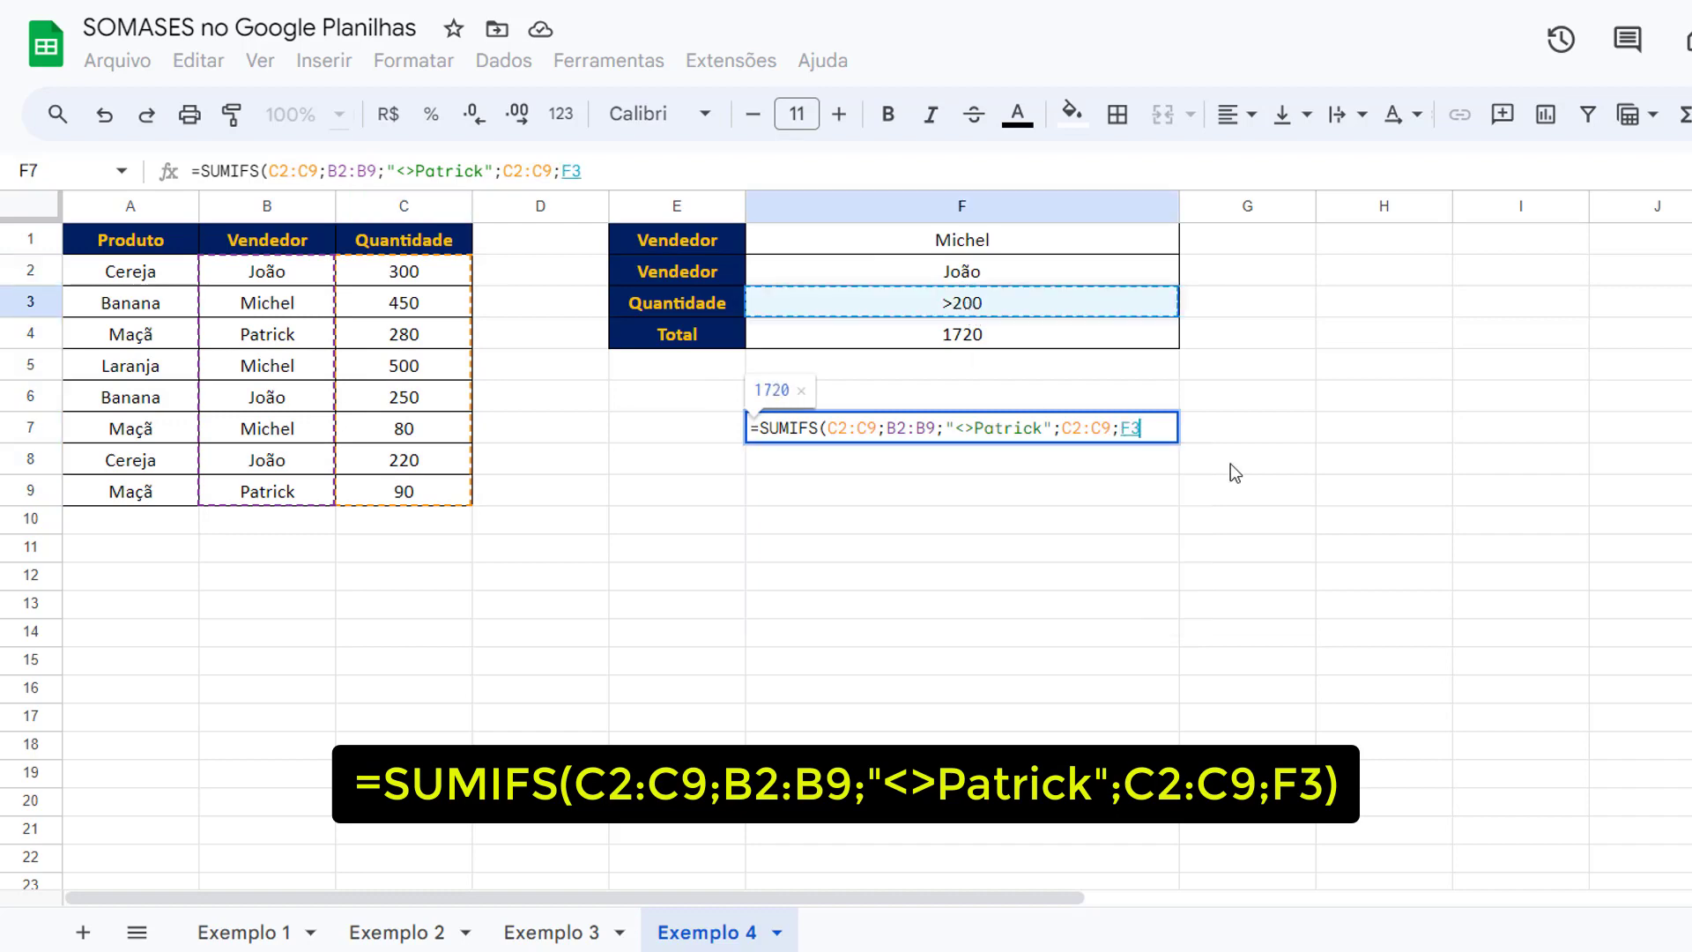
key("Return")
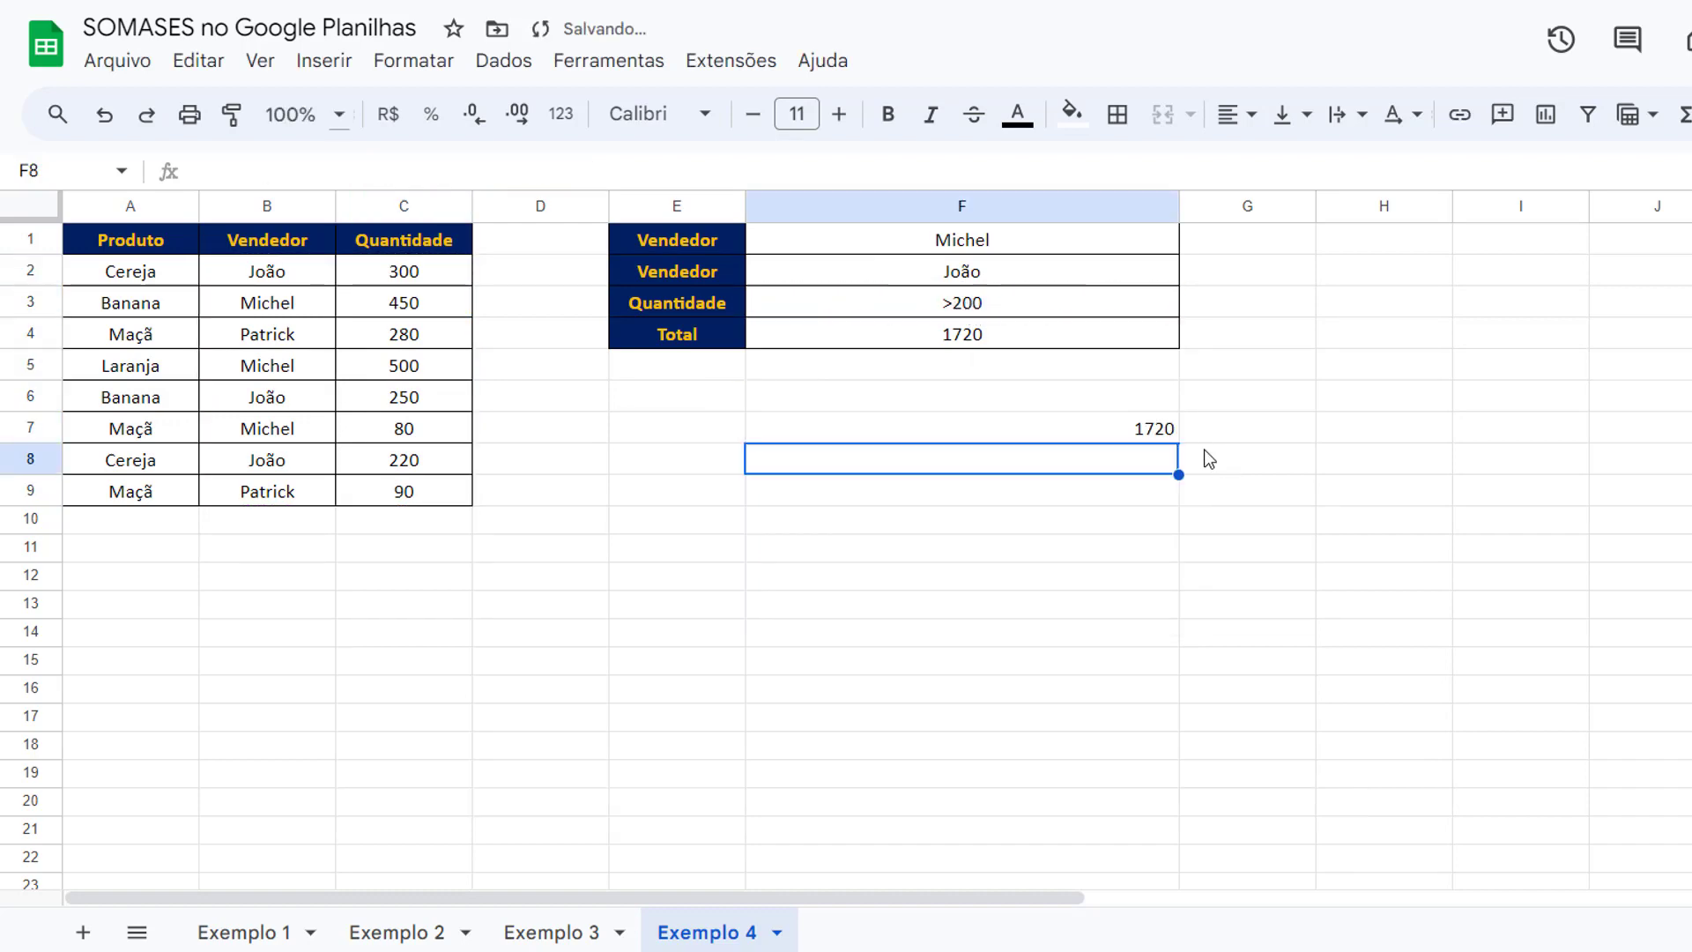
Narrow column F to about the width of the neighbouring columns and compare the formulas in F4 and F7
left_click(1172, 432)
left_click_drag(1179, 207, 1013, 264)
left_click(897, 338)
left_click(988, 434)
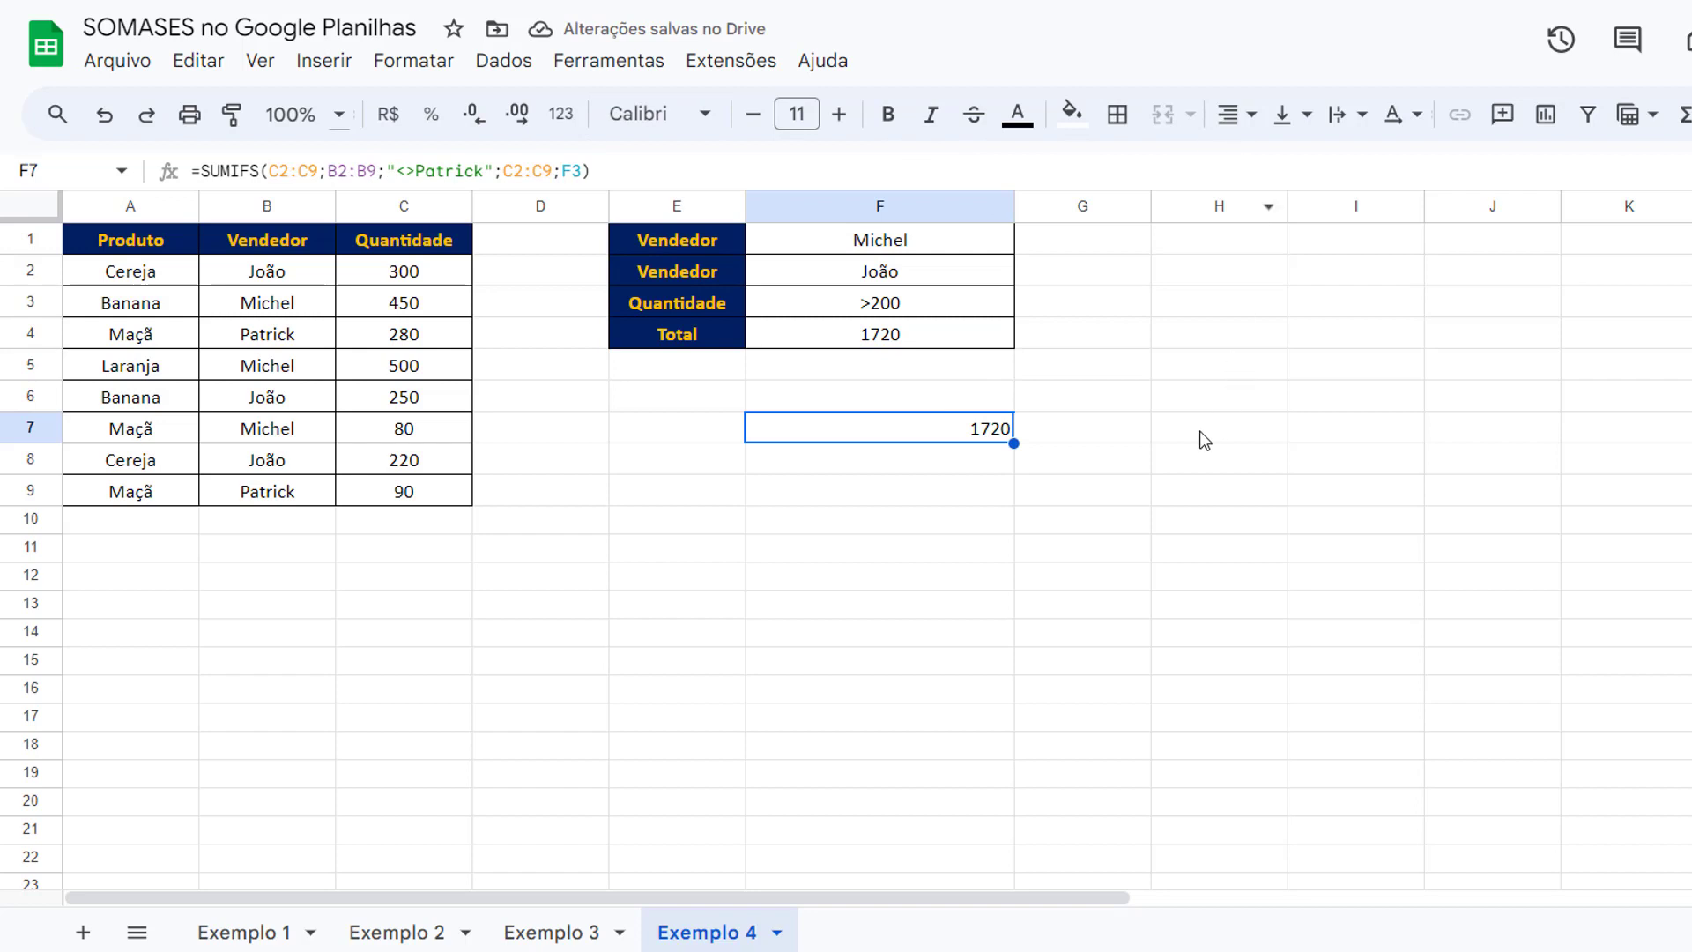
left_click_drag(1015, 205, 931, 205)
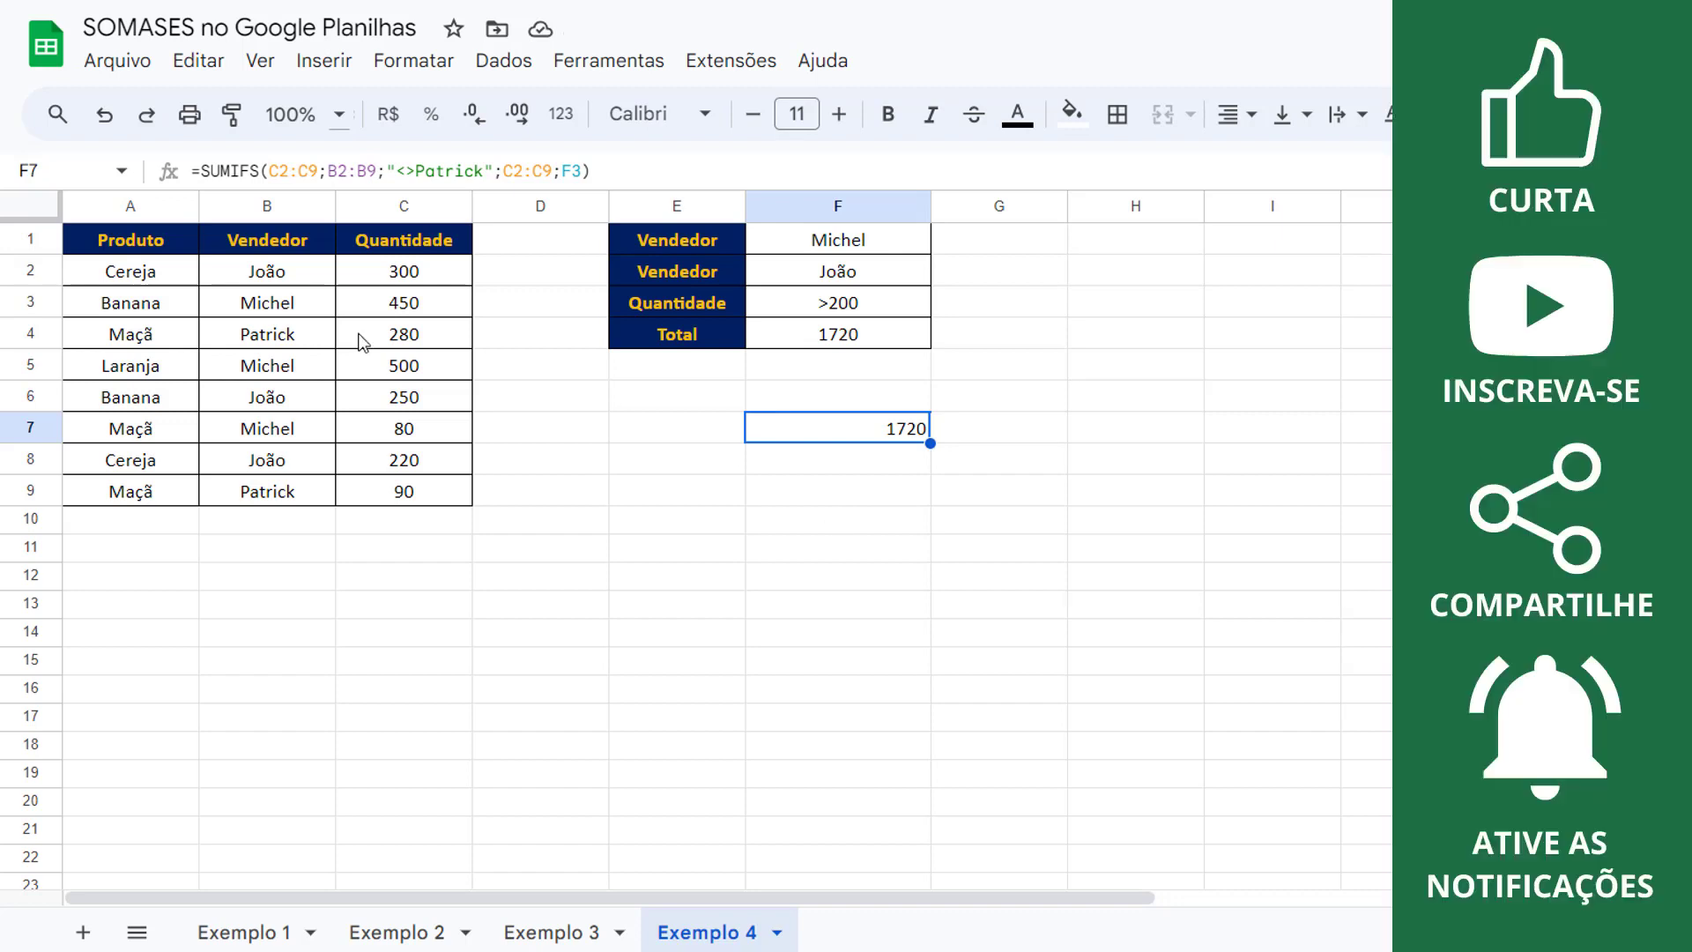
left_click(134, 243)
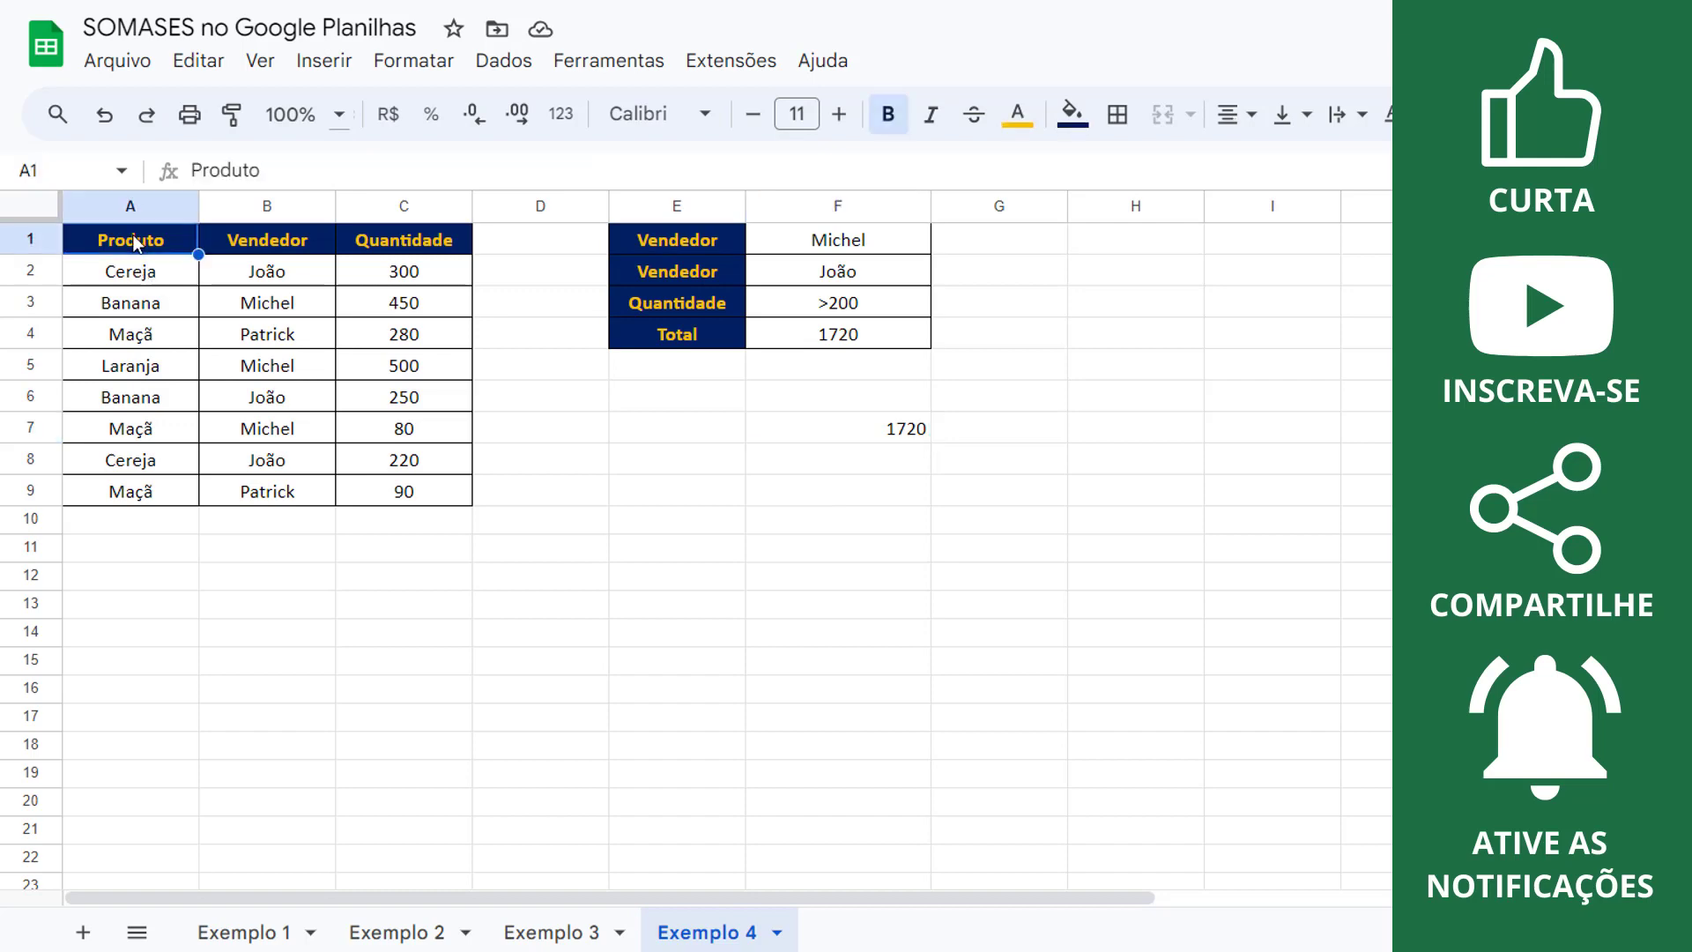